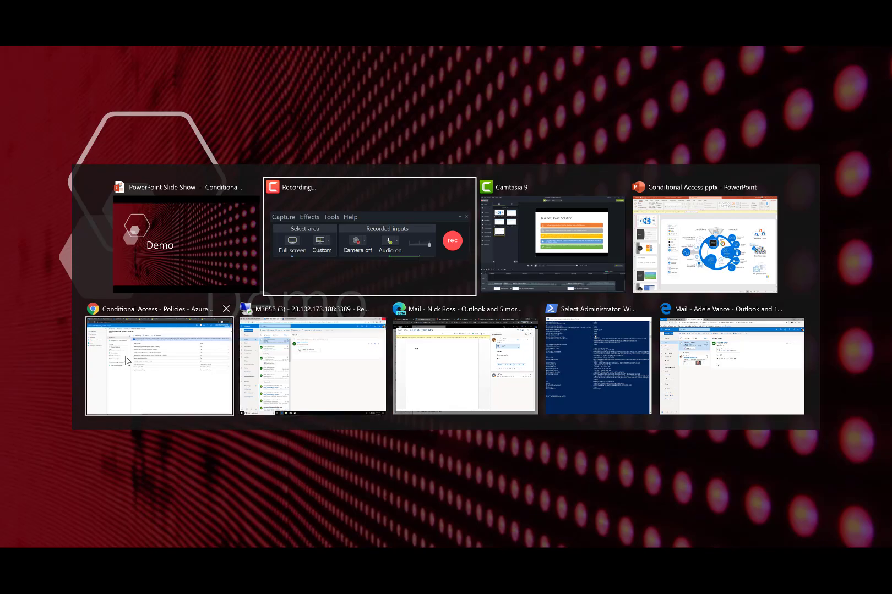
# - Browse the open admin center tabs and go to Conditional Access policies under Azure Active Directory's Security section
pyautogui.click(127, 361)
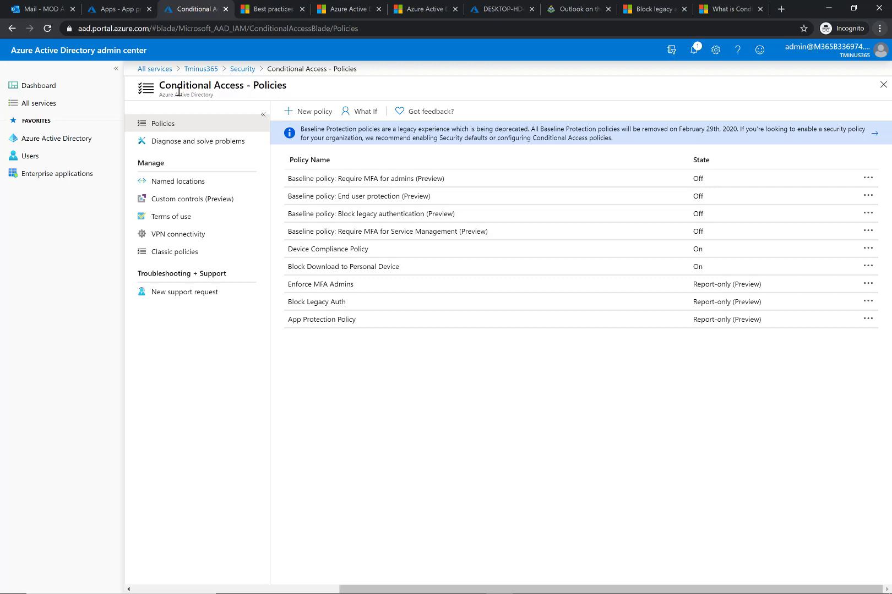
pyautogui.click(22, 8)
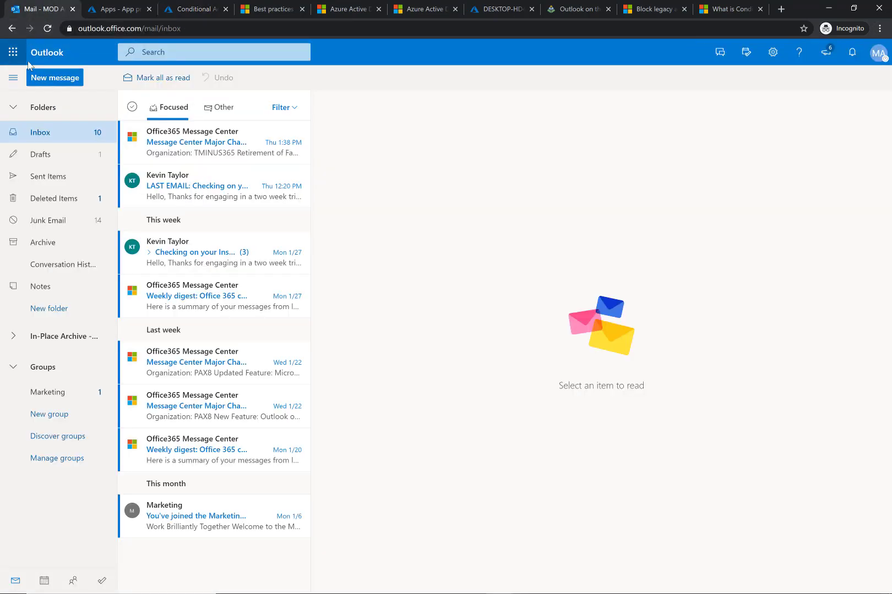
pyautogui.click(13, 52)
pyautogui.click(334, 303)
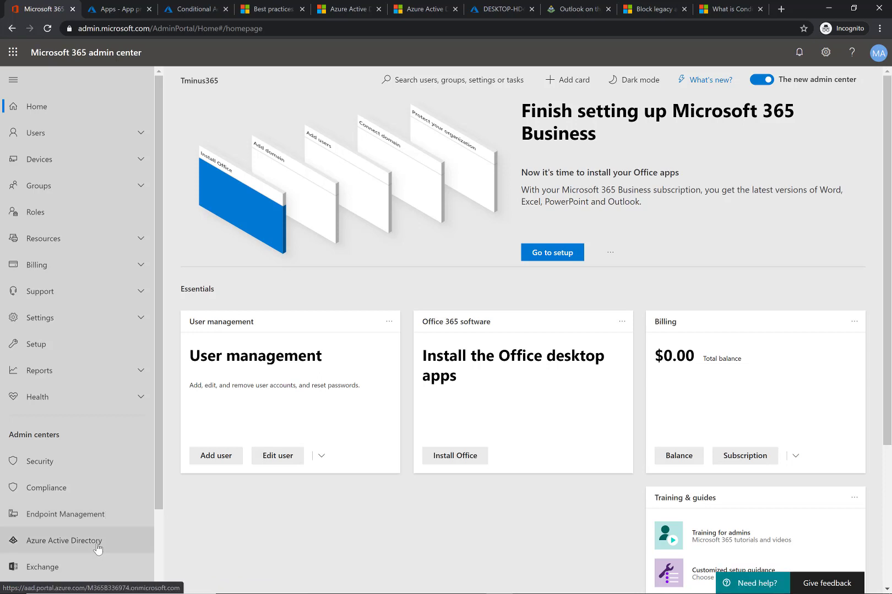
pyautogui.click(115, 3)
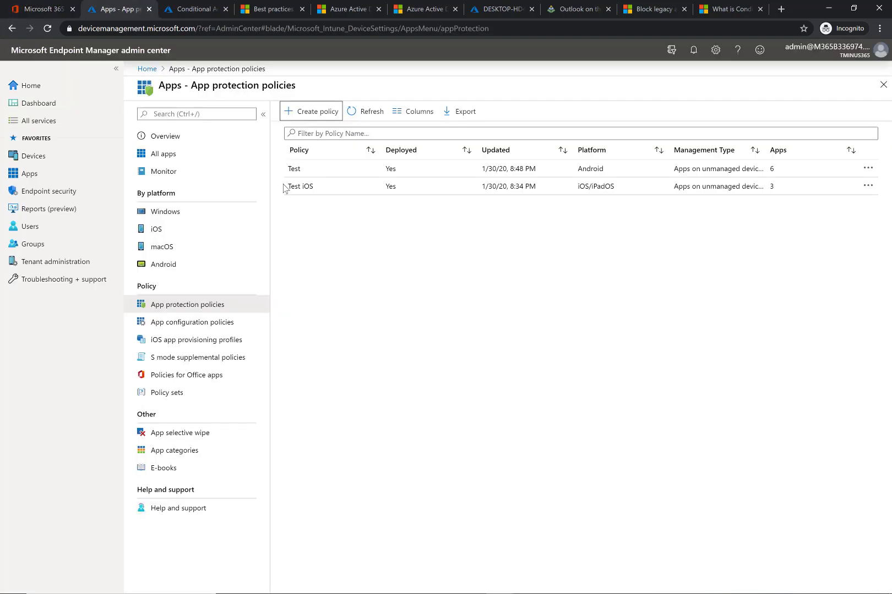
pyautogui.click(178, 4)
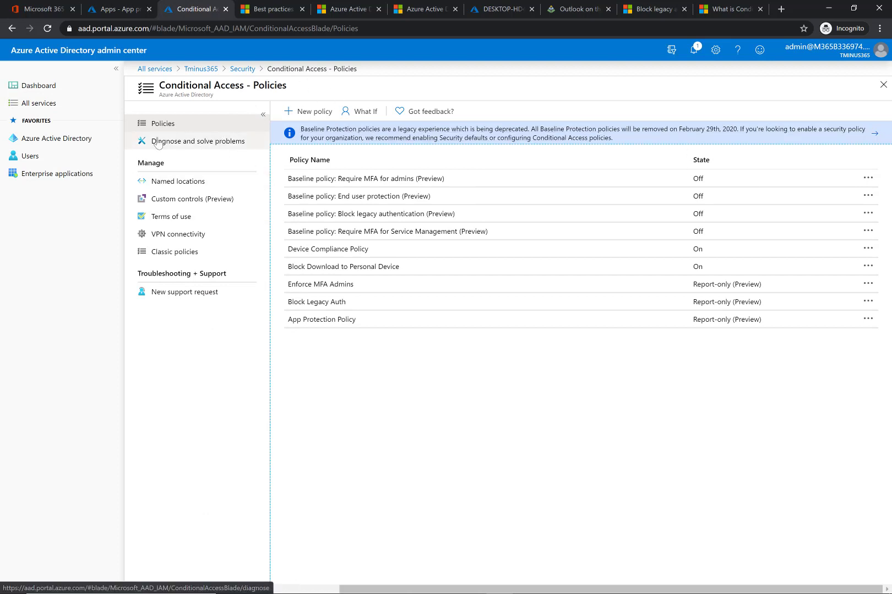
pyautogui.click(63, 140)
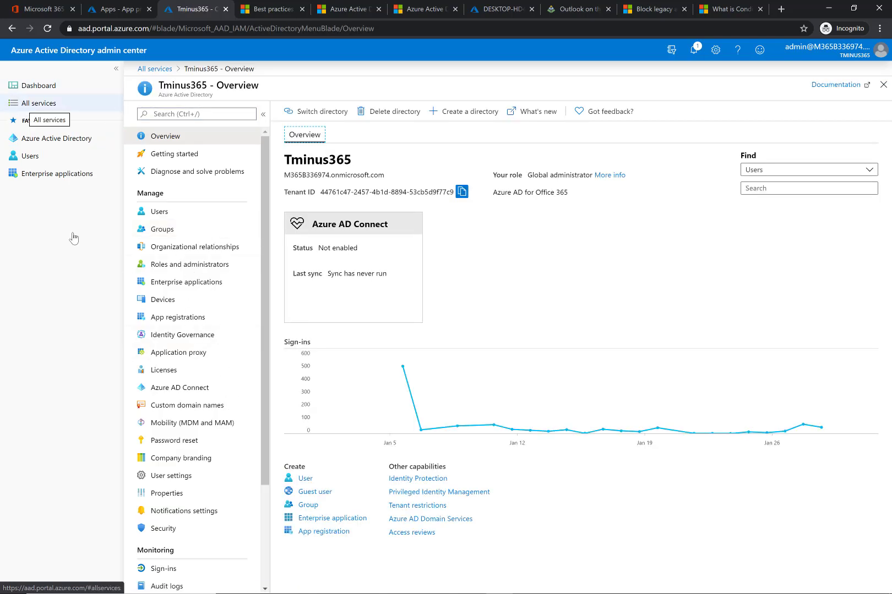
pyautogui.click(163, 528)
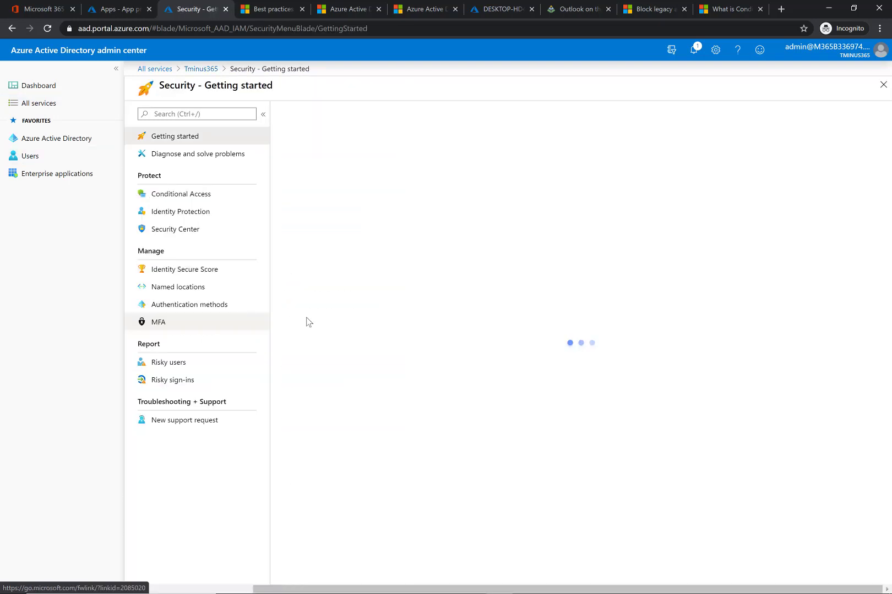
pyautogui.click(213, 194)
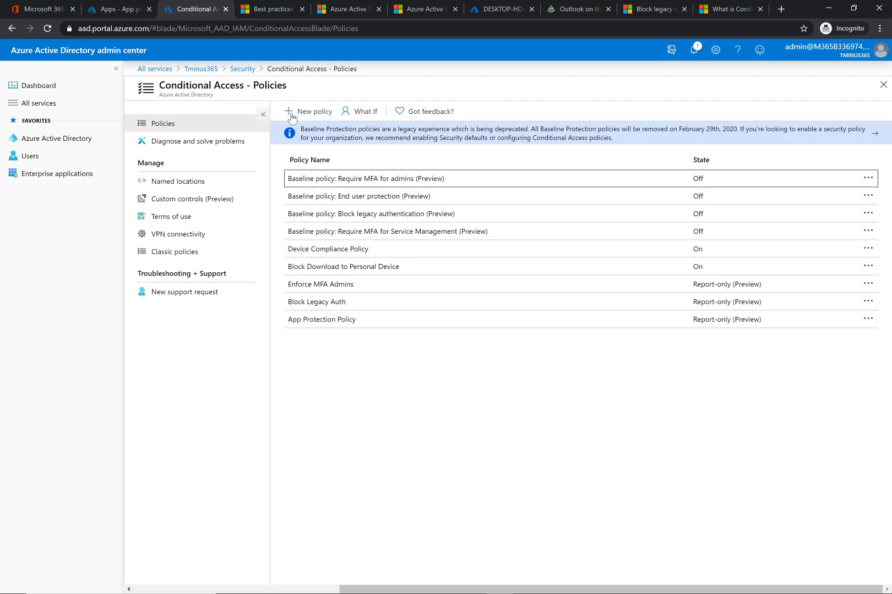
# - Open a new Conditional Access policy form to review its settings, then leave it for Azure Active Directory
pyautogui.click(310, 112)
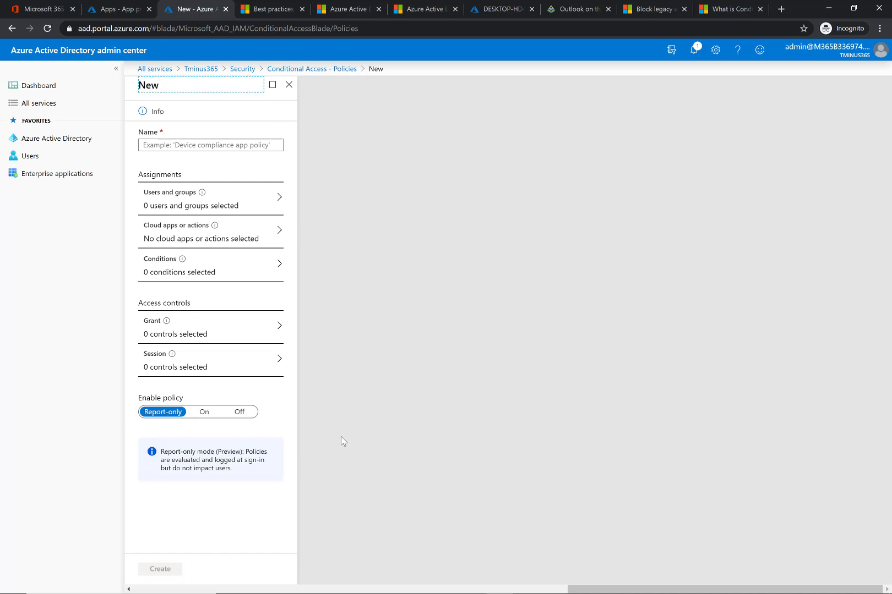
pyautogui.click(288, 84)
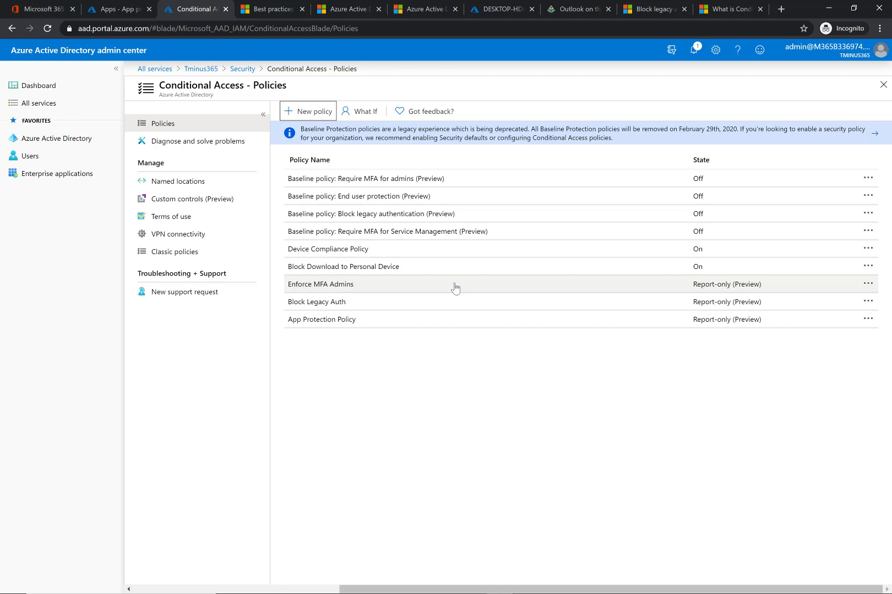
pyautogui.click(310, 112)
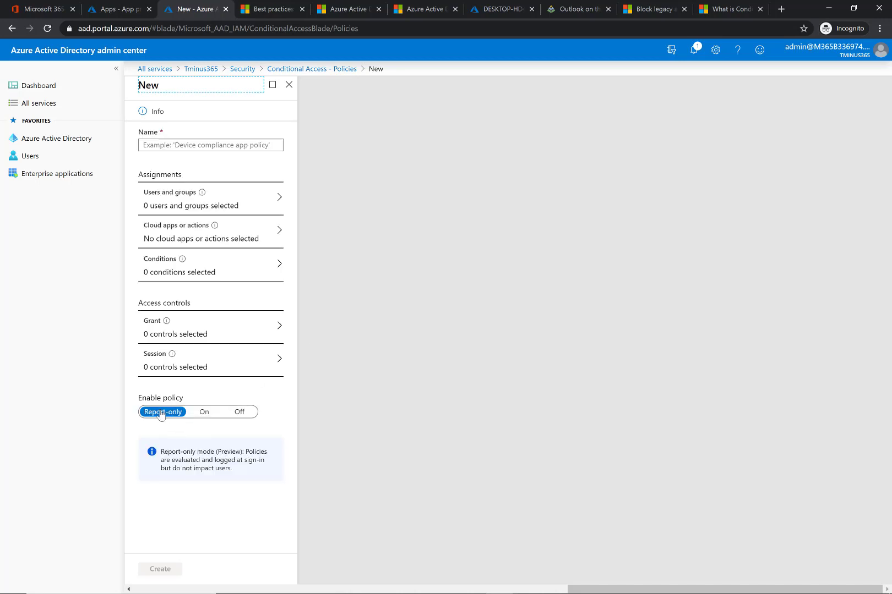
pyautogui.click(68, 145)
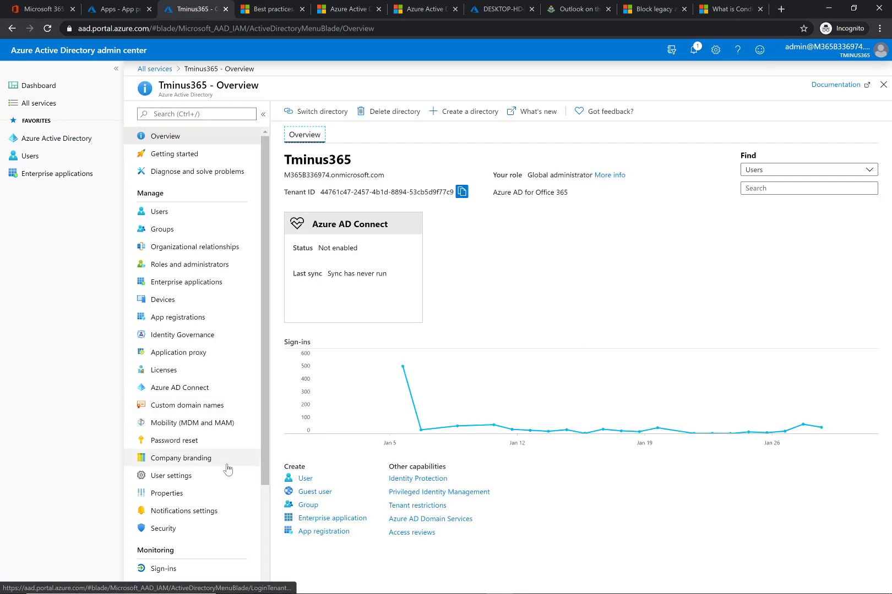
# - Check the directory's Sign-ins log and open Azure AD Conditional Access from All services
pyautogui.scroll(-3, 207, 497)
pyautogui.click(166, 441)
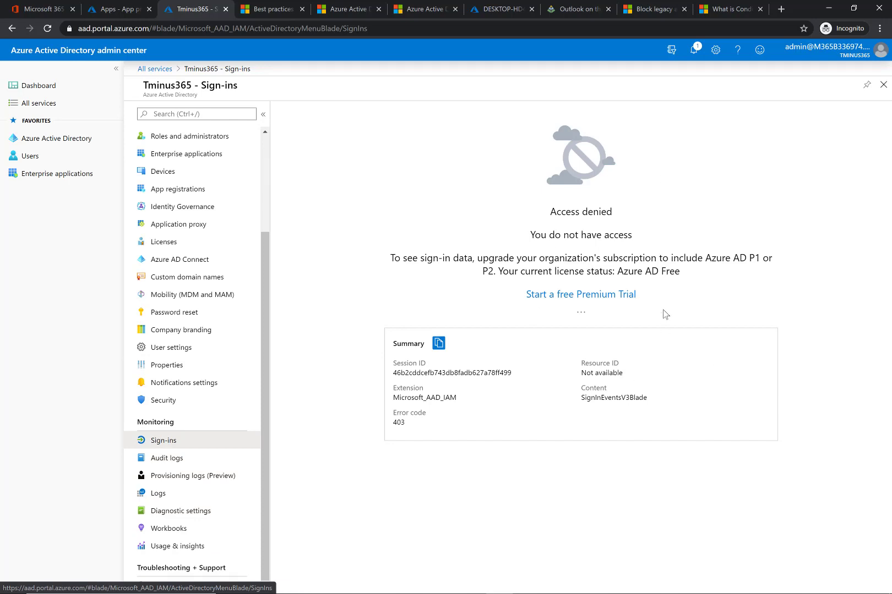
pyautogui.click(161, 70)
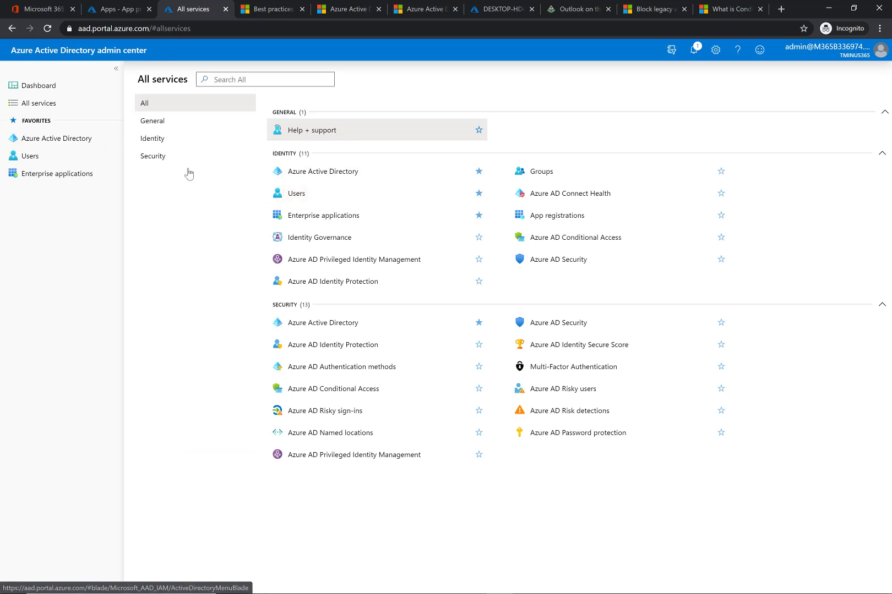
pyautogui.click(560, 235)
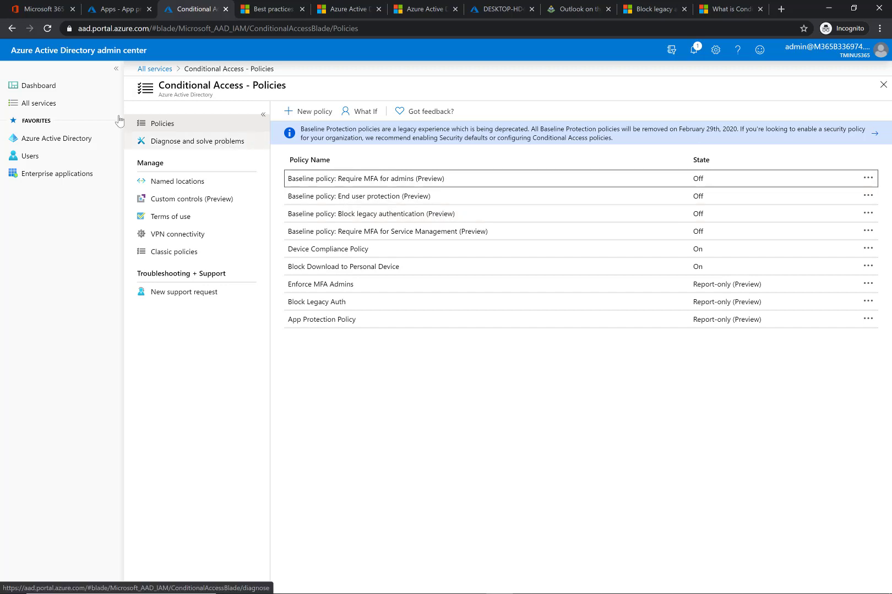
# - Try enabling Security defaults from the directory's Properties, switch it back to No and close the panel
pyautogui.click(74, 140)
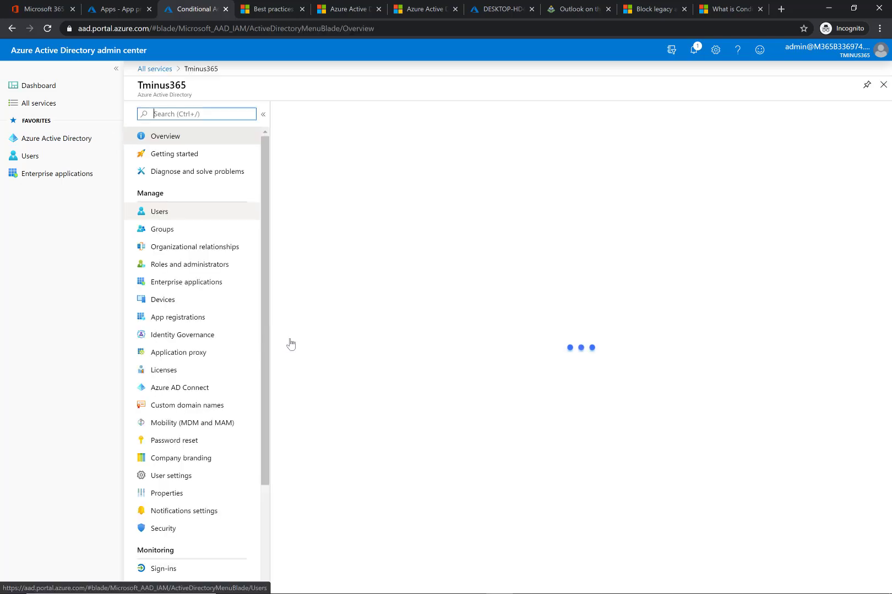
pyautogui.click(206, 494)
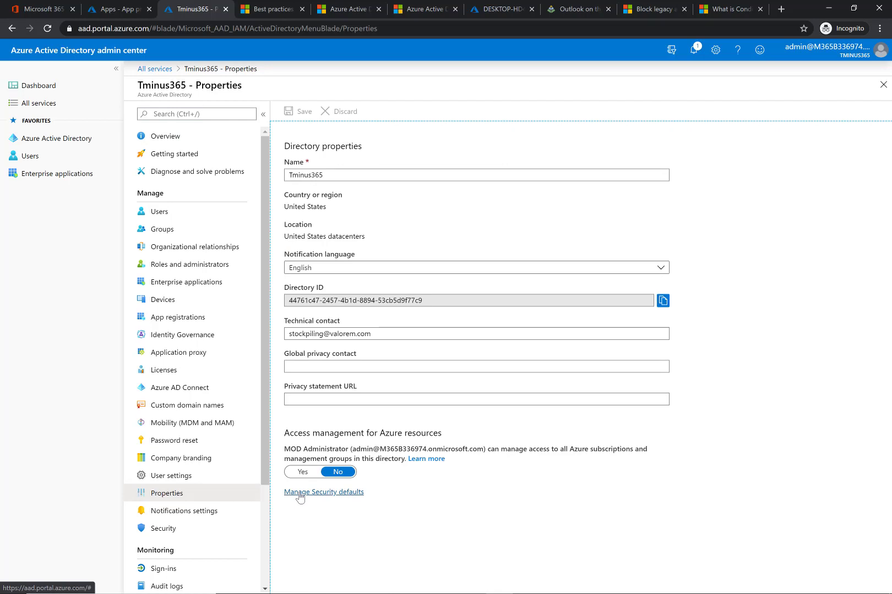
pyautogui.click(300, 494)
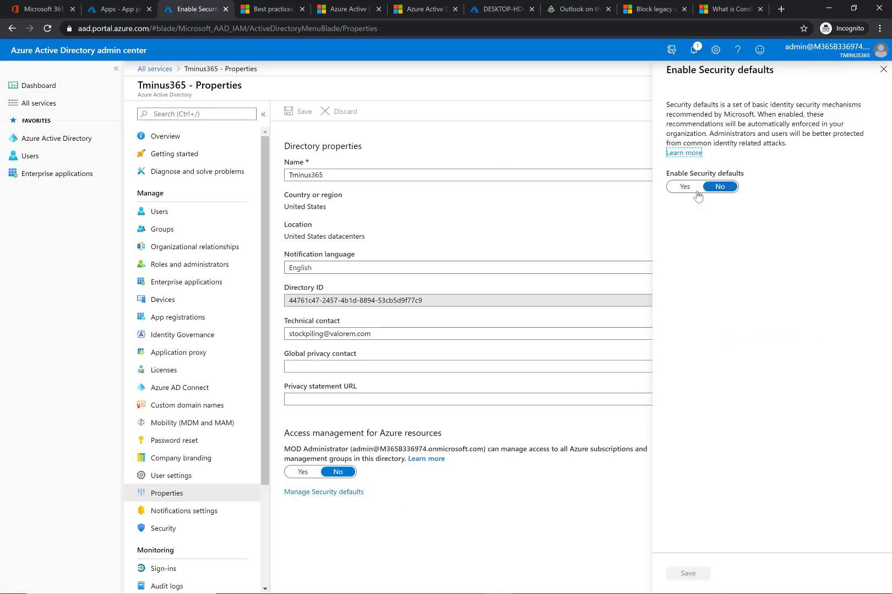
pyautogui.click(695, 189)
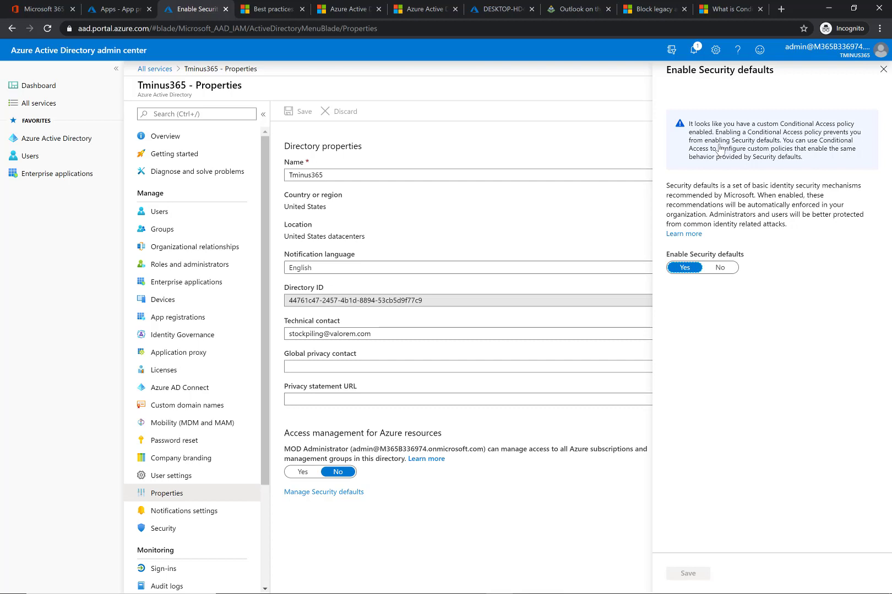
pyautogui.click(721, 269)
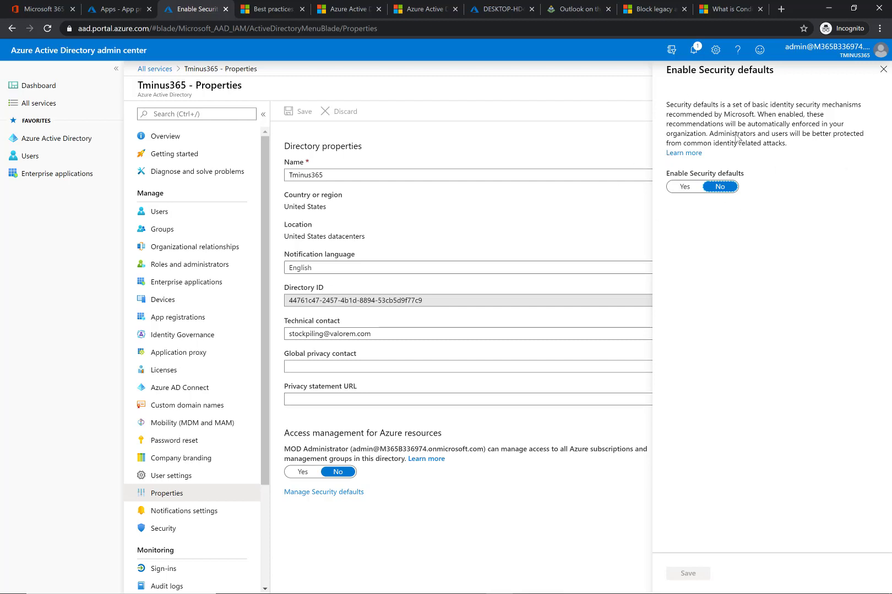
pyautogui.click(883, 69)
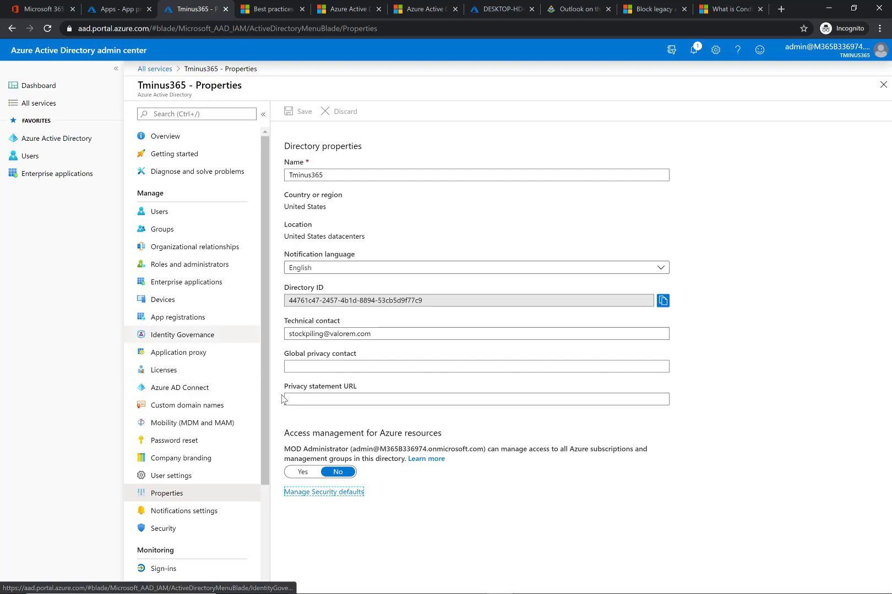
# - Open Named locations under Security's Conditional Access and view the new named location form
pyautogui.click(49, 140)
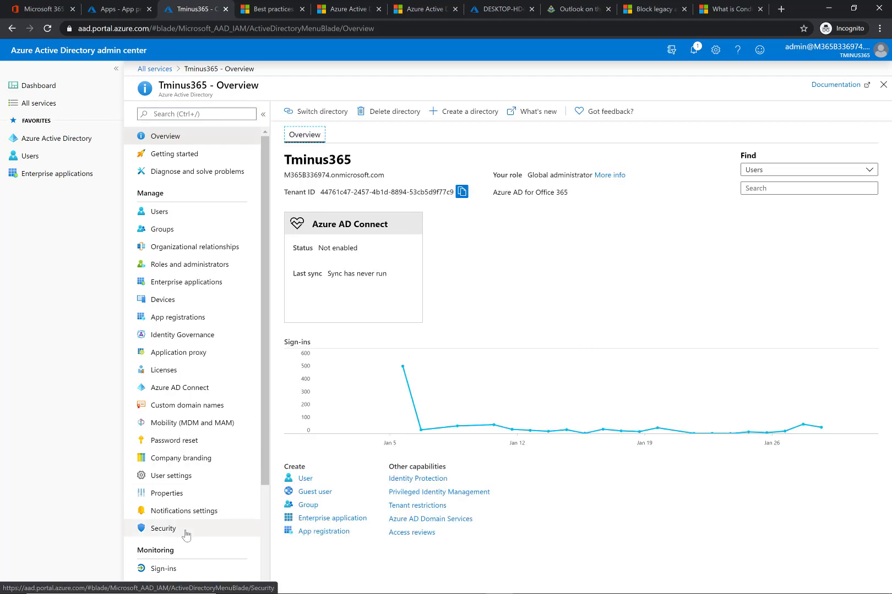
pyautogui.click(185, 535)
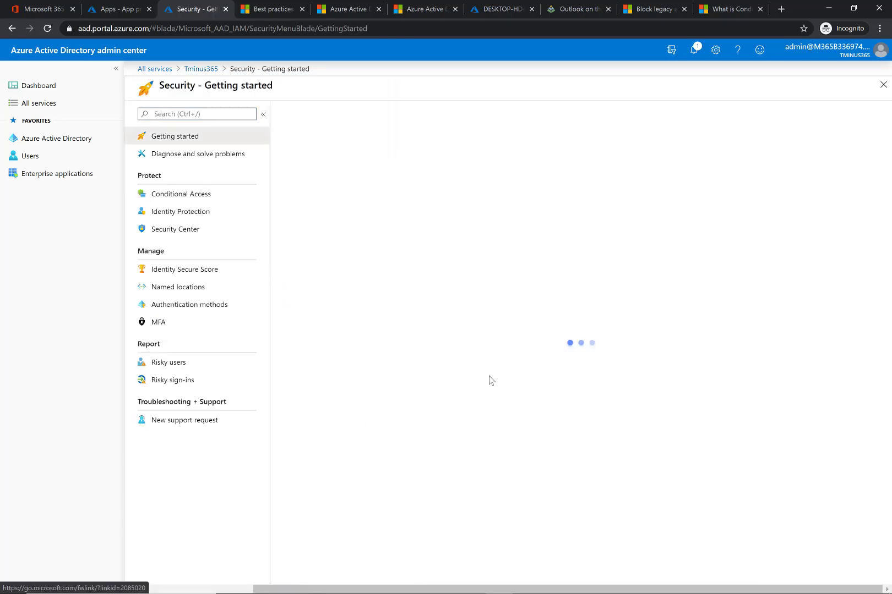
pyautogui.click(203, 196)
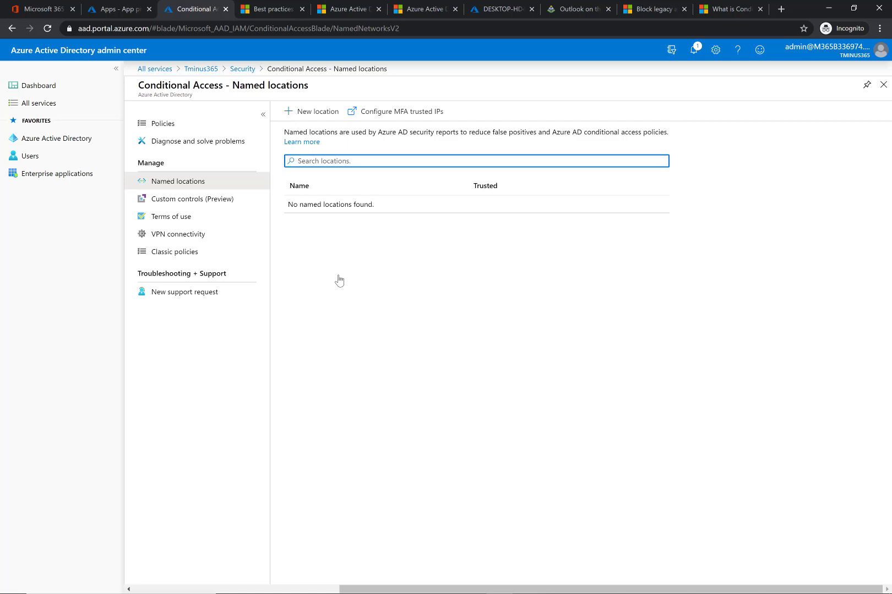
pyautogui.click(295, 112)
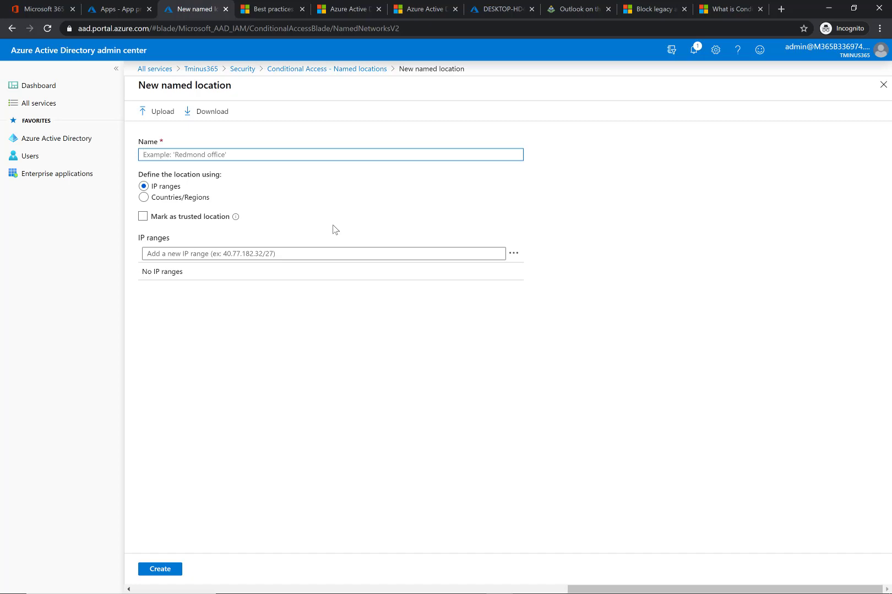
pyautogui.click(290, 69)
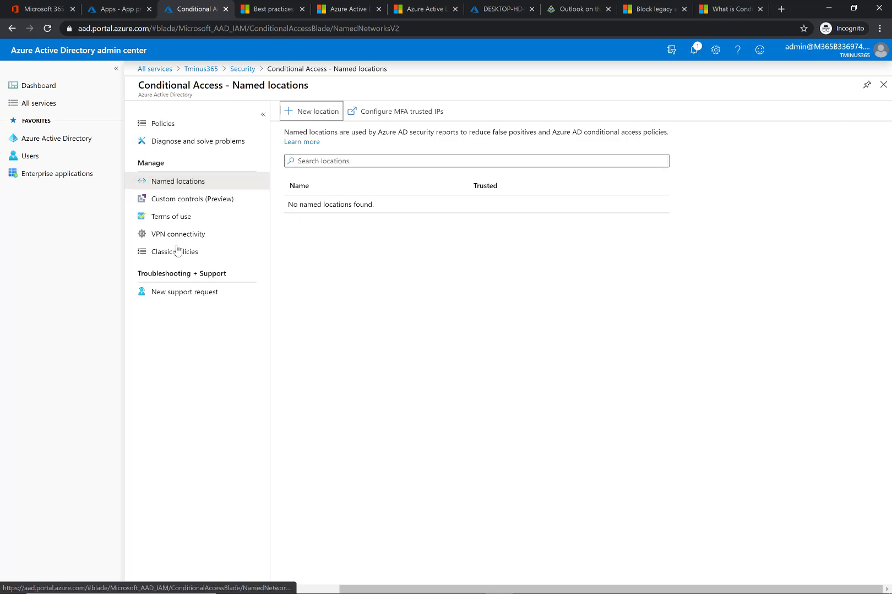
# - Review the Custom controls and Terms of use pages, returning to the Conditional Access policies list
pyautogui.click(217, 208)
pyautogui.click(315, 113)
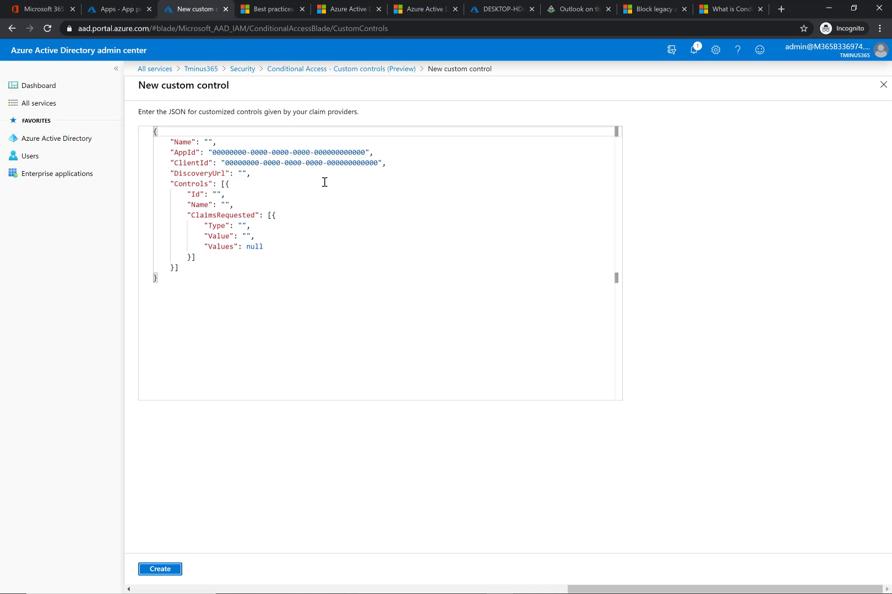
pyautogui.click(337, 69)
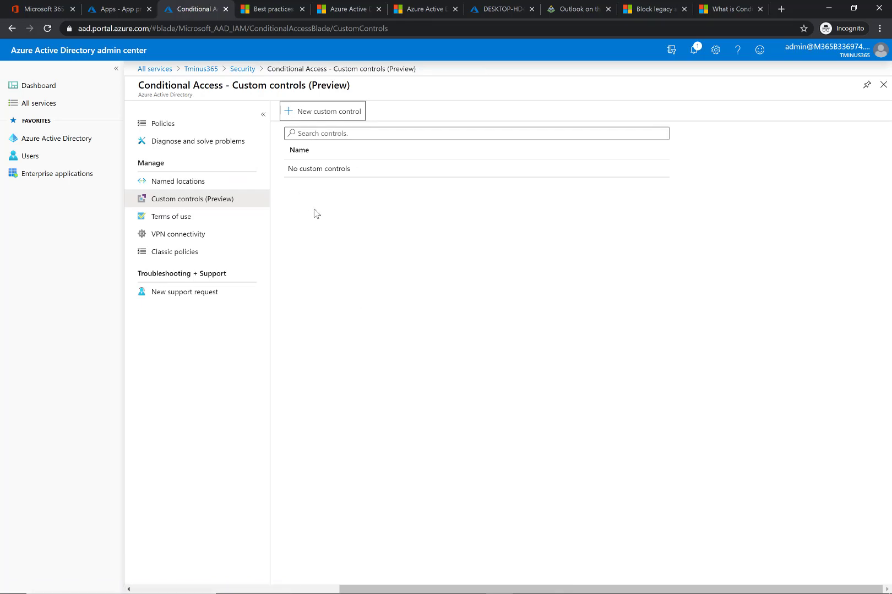
pyautogui.click(214, 222)
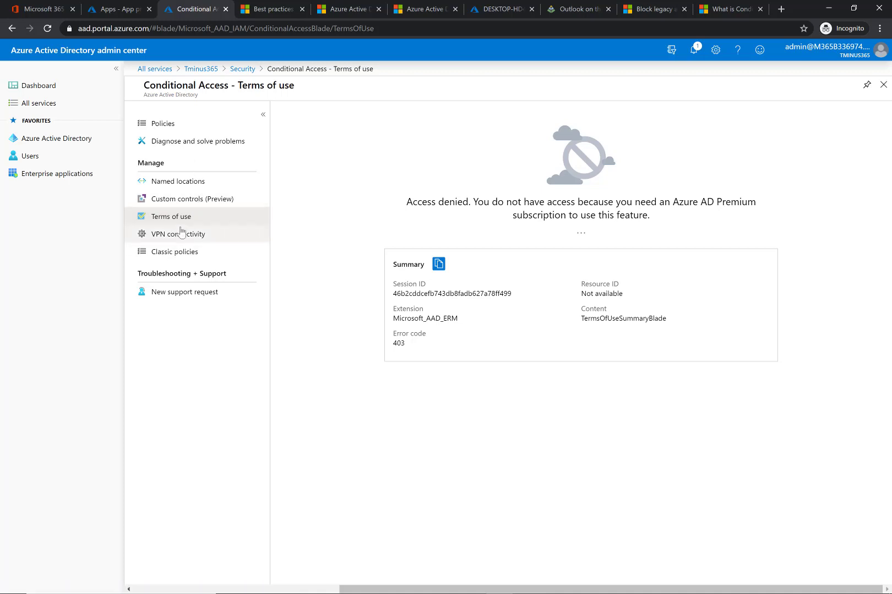
pyautogui.click(184, 124)
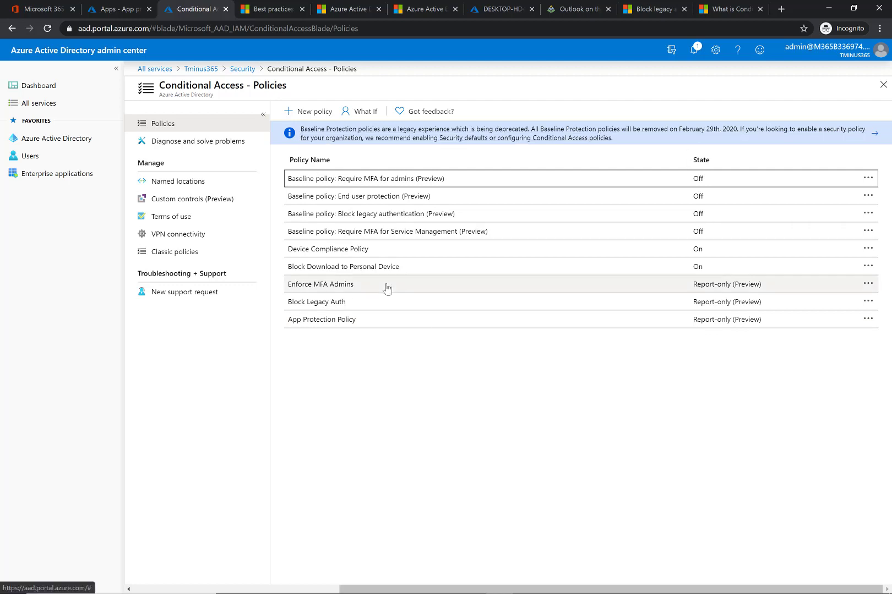
# - Open the Enforce MFA Admins policy and its Users and groups assignment
pyautogui.click(359, 287)
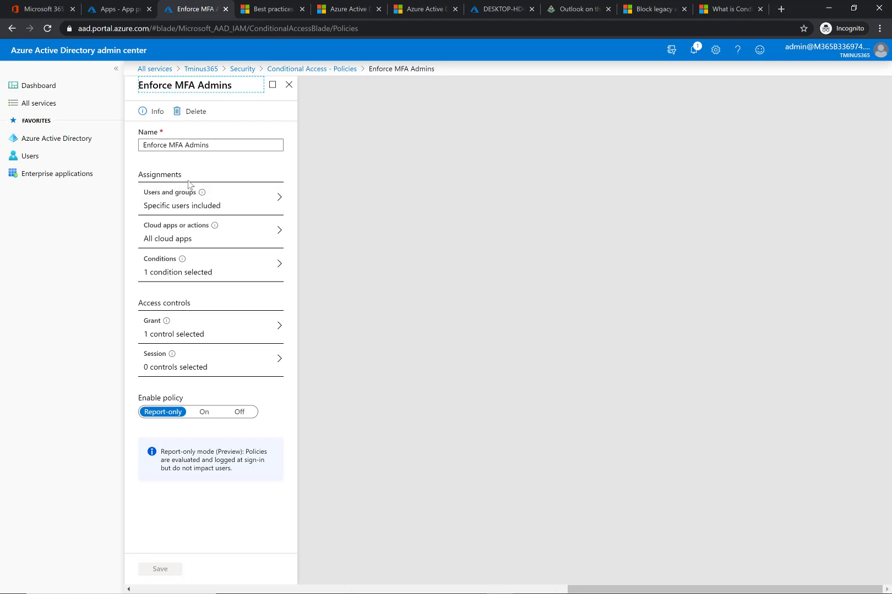
pyautogui.doubleClick(156, 173)
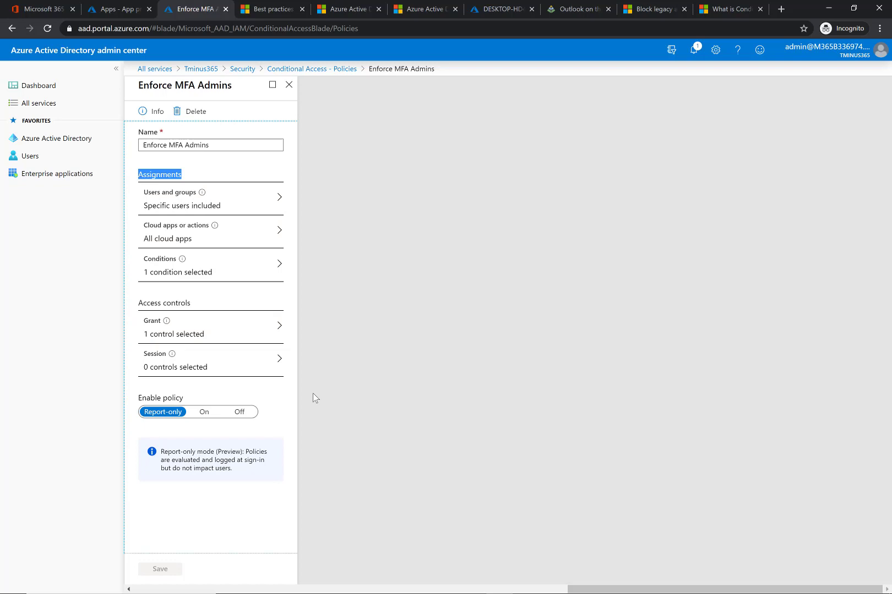
pyautogui.click(254, 203)
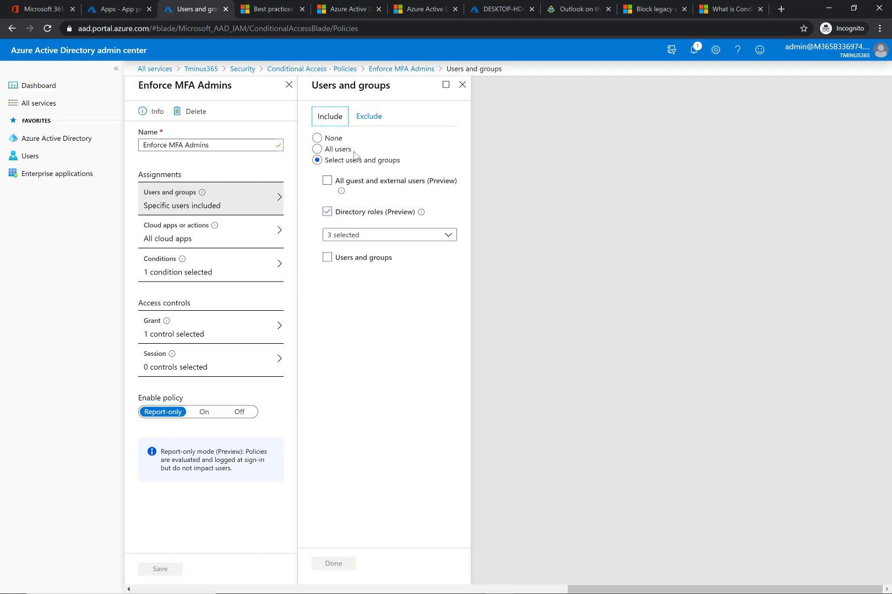
# - Try including All users and compare the Include and Exclude tabs, then reselect the Directory roles inclusion
pyautogui.click(318, 150)
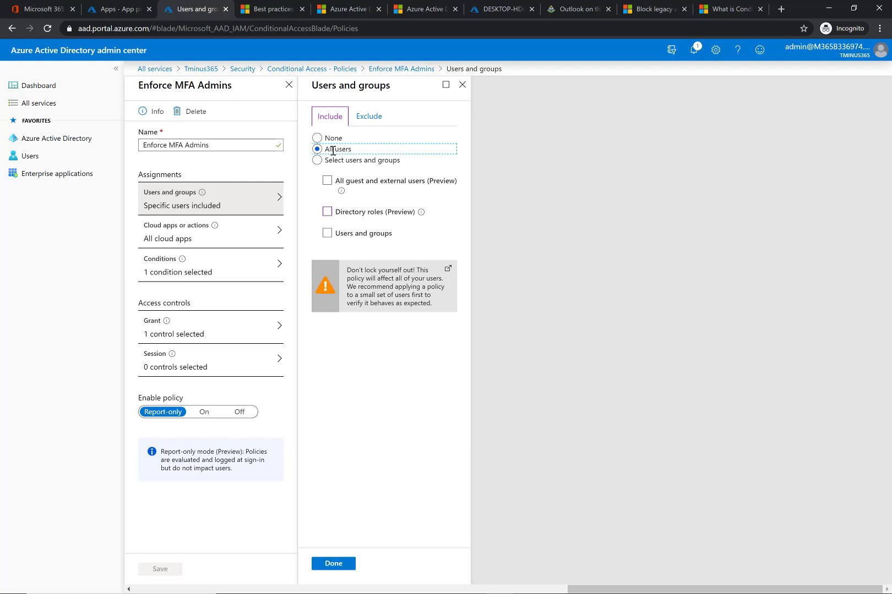
pyautogui.click(372, 118)
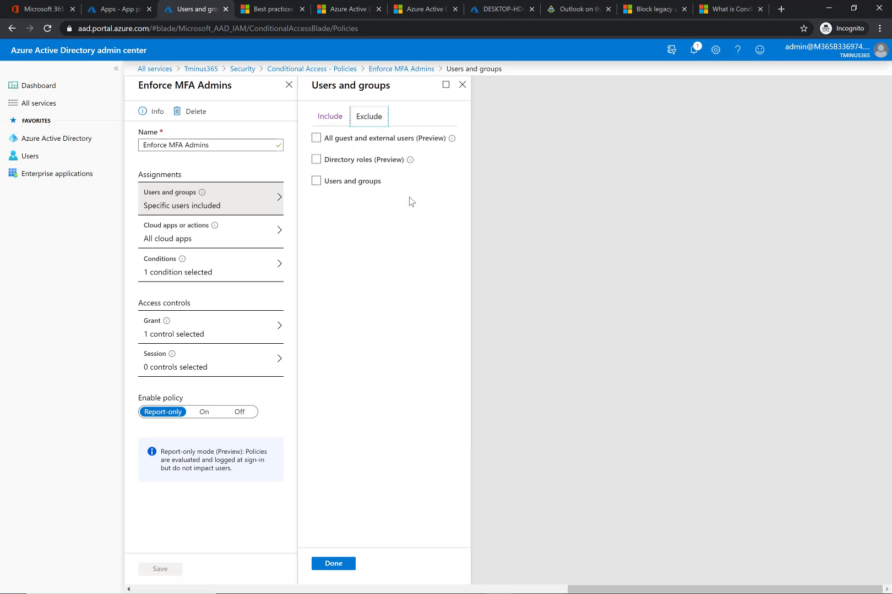
pyautogui.click(347, 125)
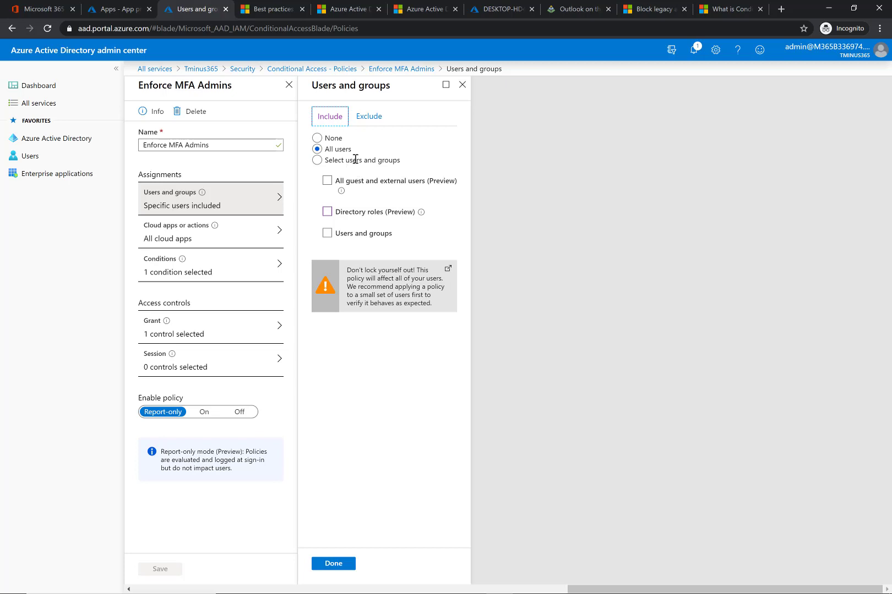
pyautogui.click(370, 127)
pyautogui.click(369, 117)
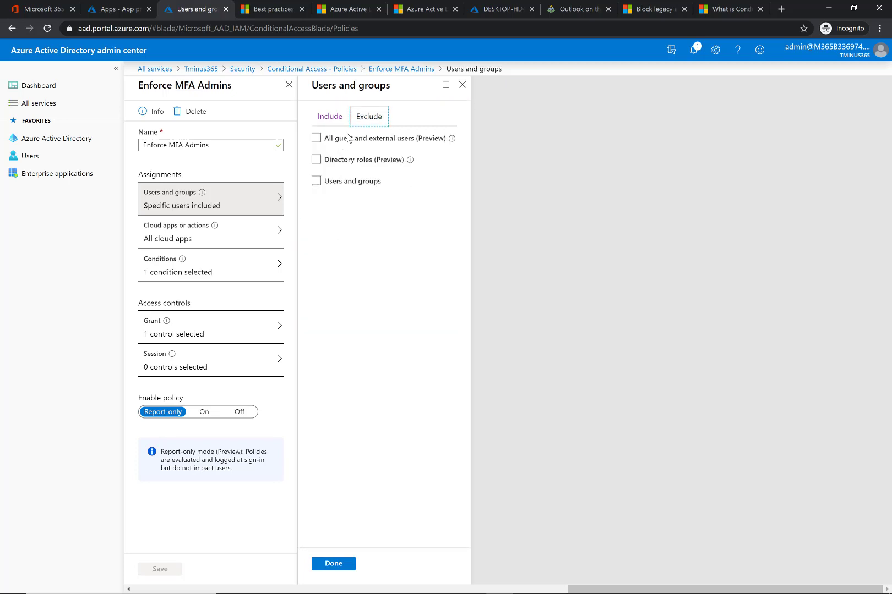
pyautogui.click(326, 117)
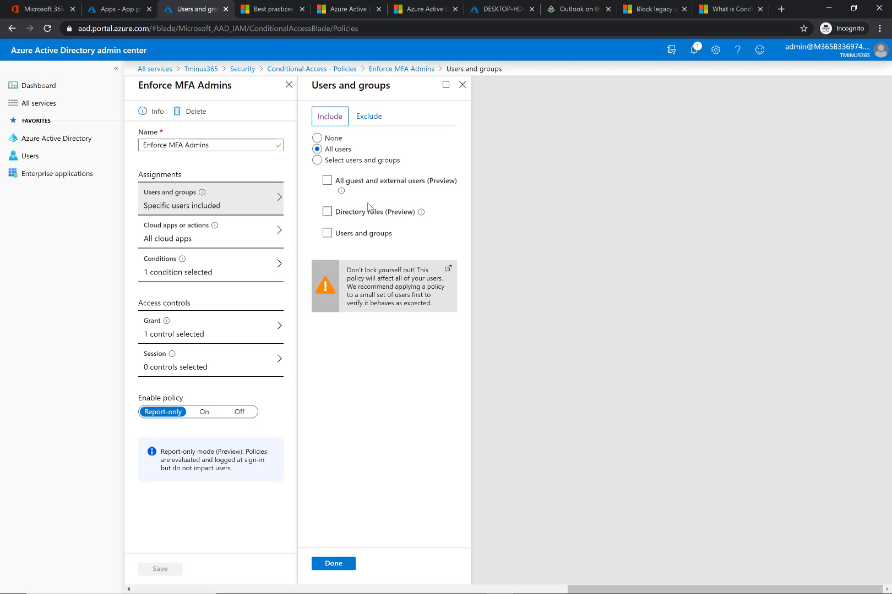
pyautogui.click(327, 211)
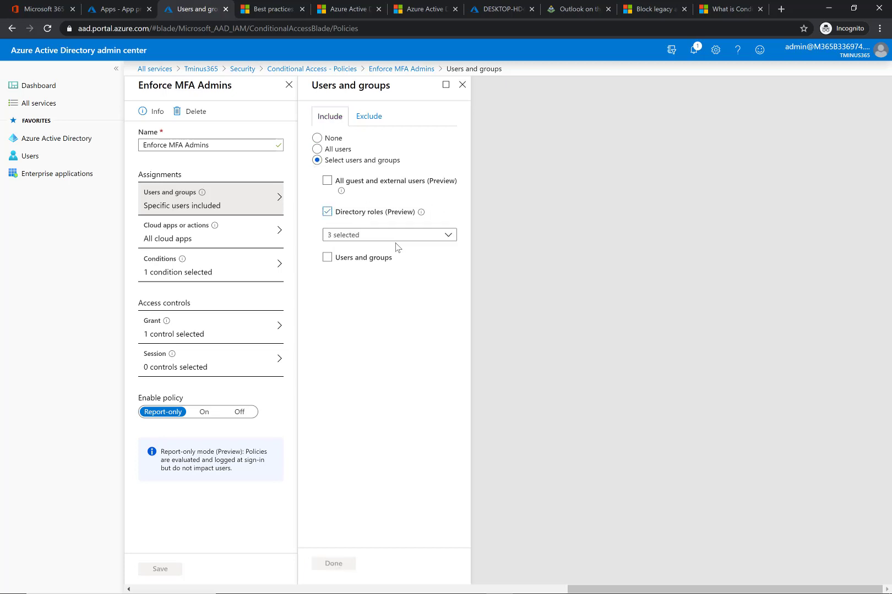
# - Review which directory roles are ticked in the Directory roles list
pyautogui.click(395, 236)
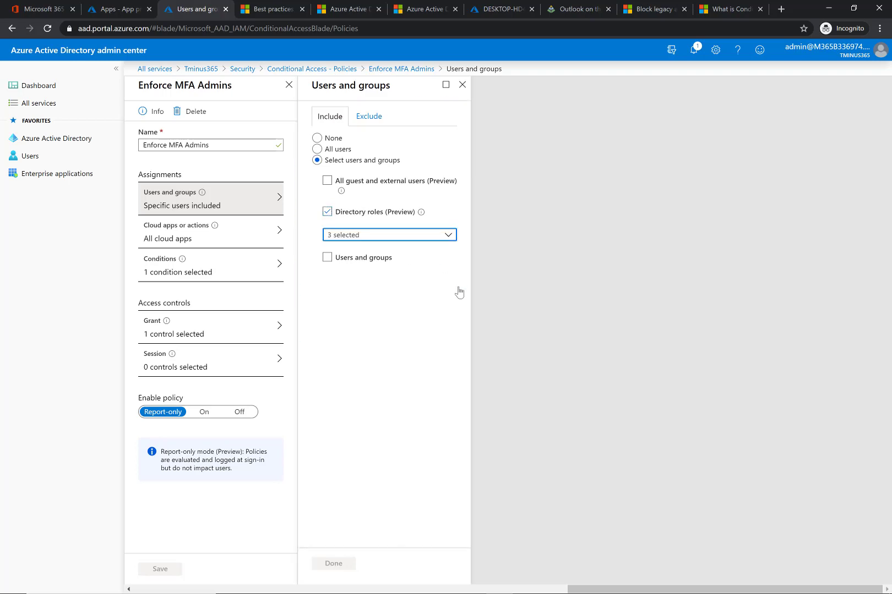
pyautogui.scroll(-1, 431, 338)
pyautogui.scroll(-1, 431, 338)
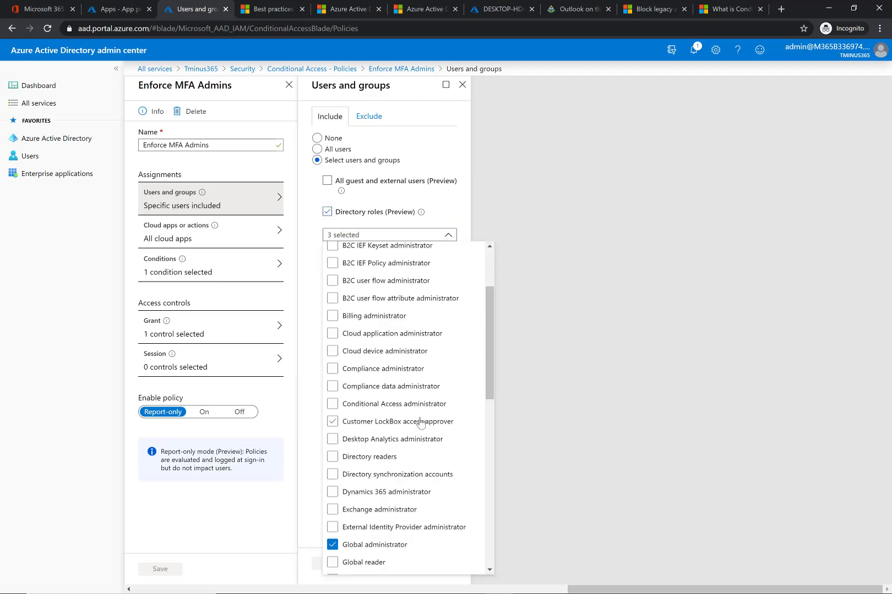
pyautogui.scroll(-9, 421, 423)
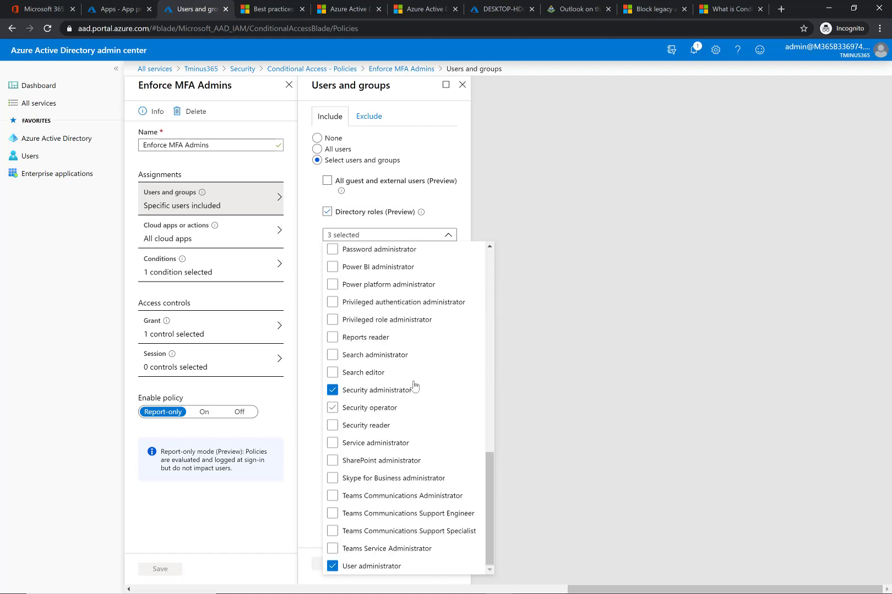
pyautogui.scroll(6, 430, 403)
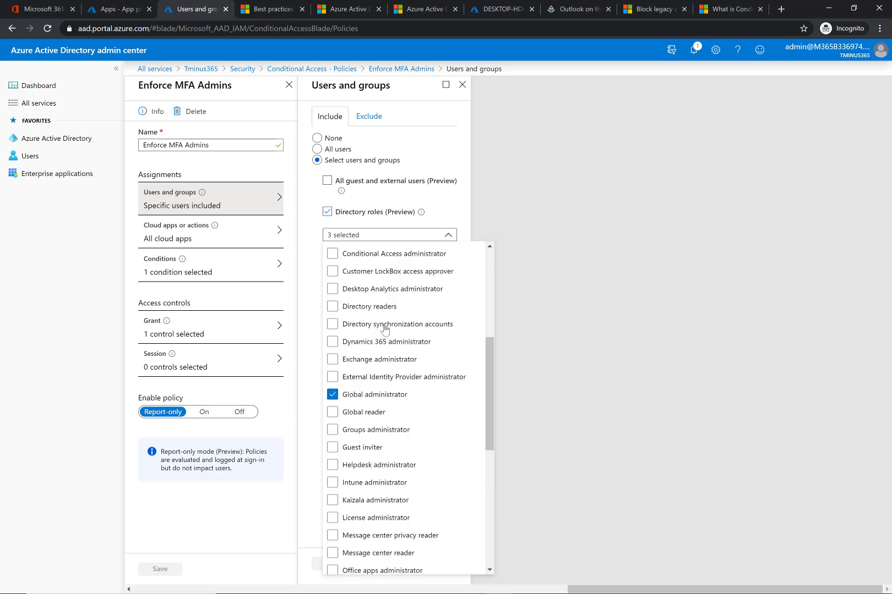
pyautogui.scroll(4, 383, 330)
pyautogui.scroll(2, 384, 334)
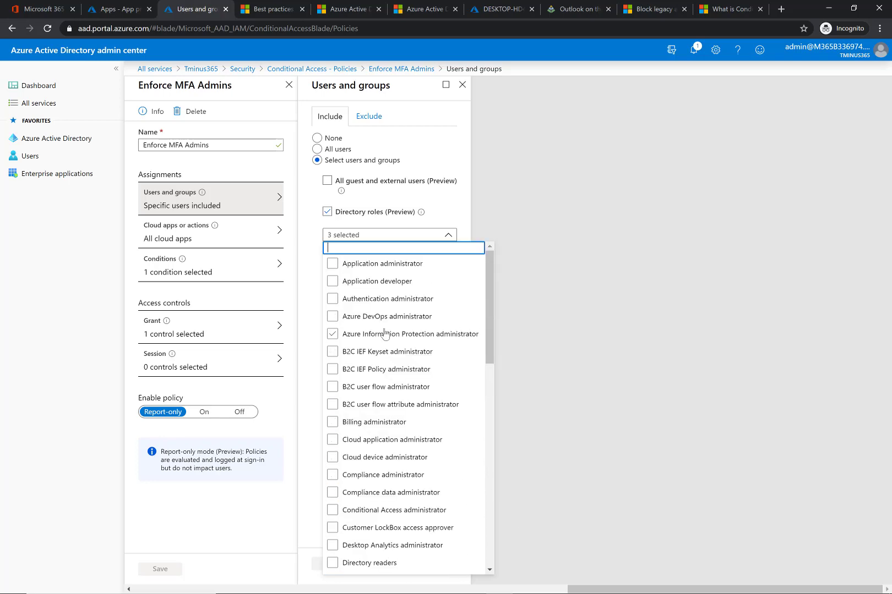
pyautogui.click(446, 242)
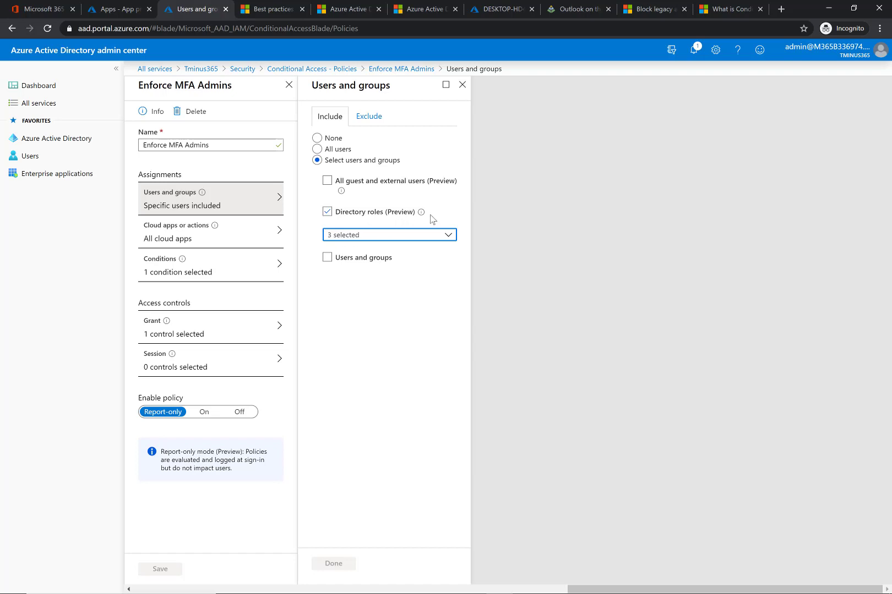
# - Open Cloud apps or actions and browse the Select apps picker before returning to All cloud apps
pyautogui.moveTo(409, 219); pyautogui.dragTo(340, 227)
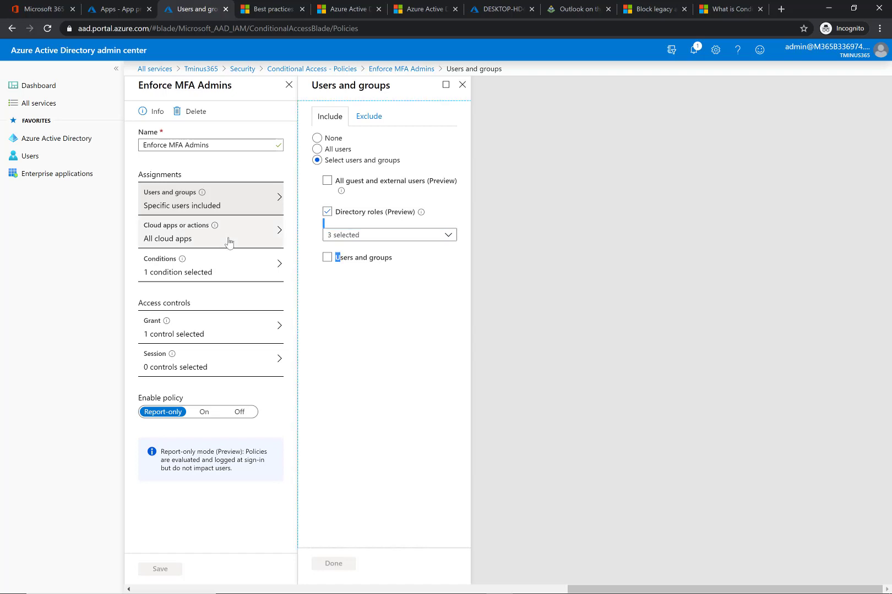
pyautogui.click(229, 243)
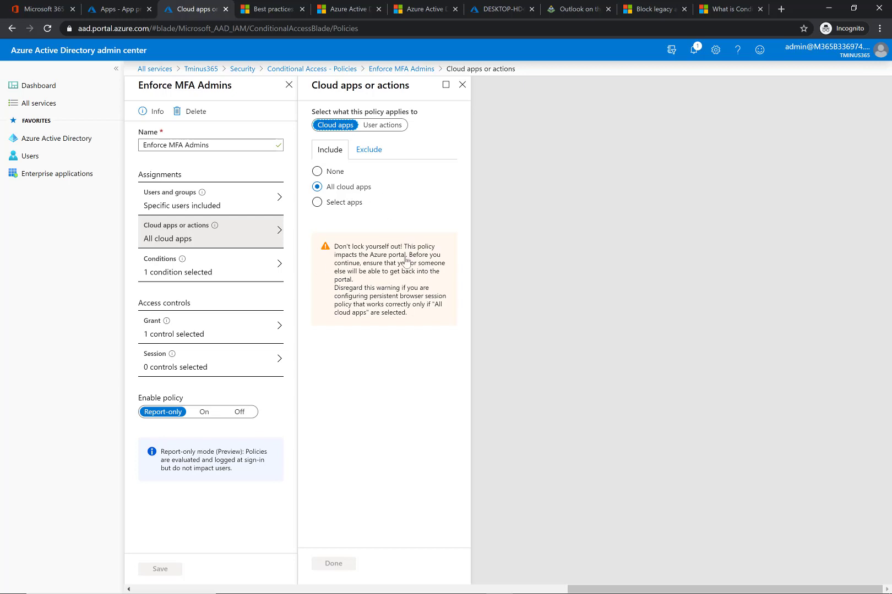
pyautogui.click(318, 202)
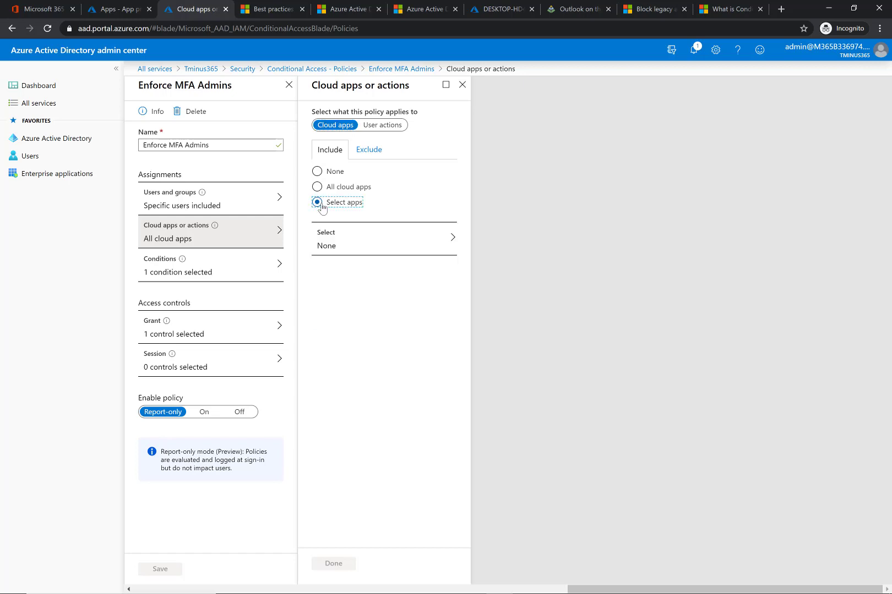
pyautogui.click(384, 252)
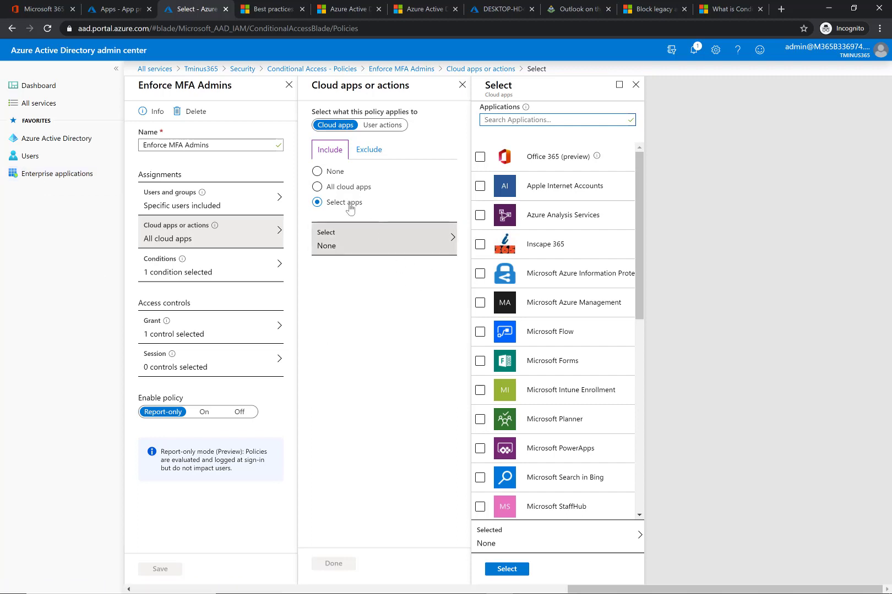
pyautogui.click(334, 187)
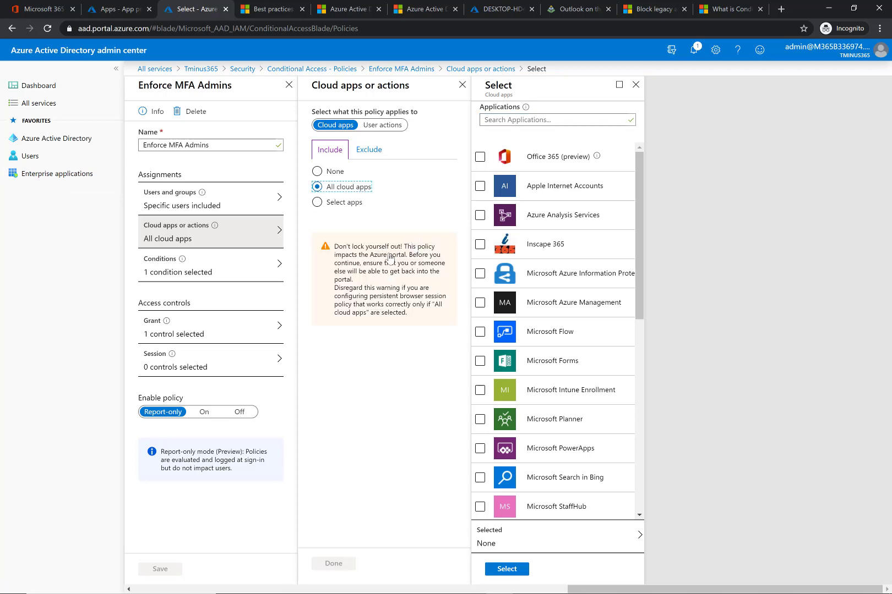
pyautogui.click(635, 85)
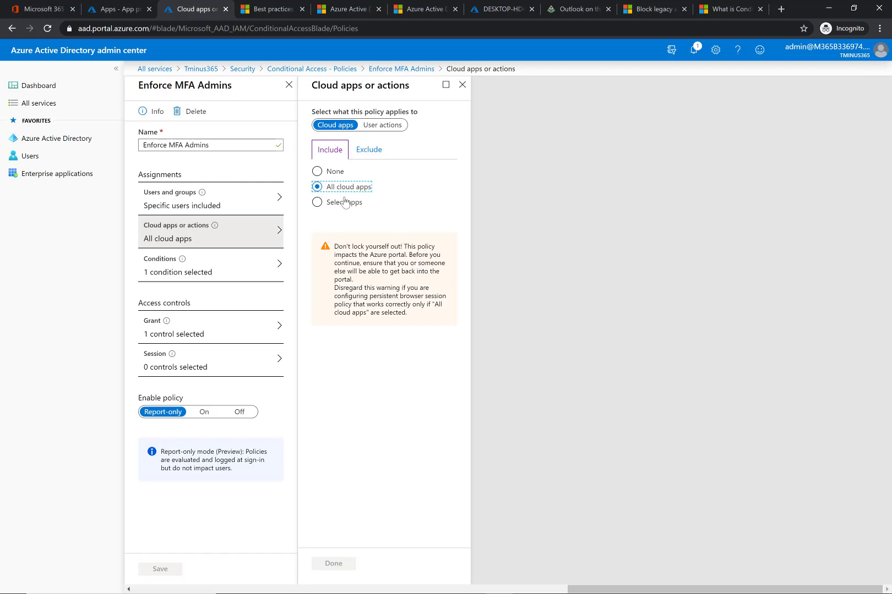
# - Review the cloud apps Include and Exclude tabs
pyautogui.click(369, 150)
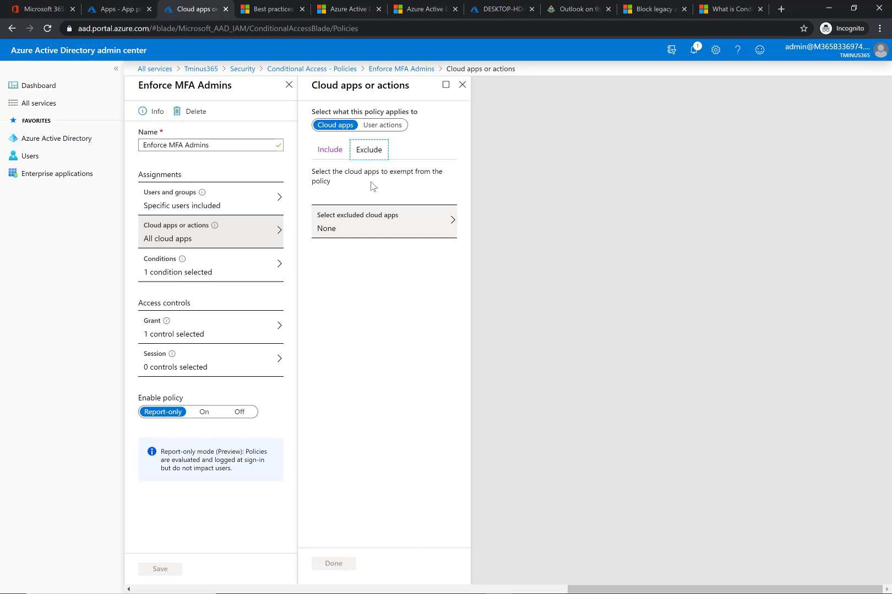
pyautogui.click(335, 149)
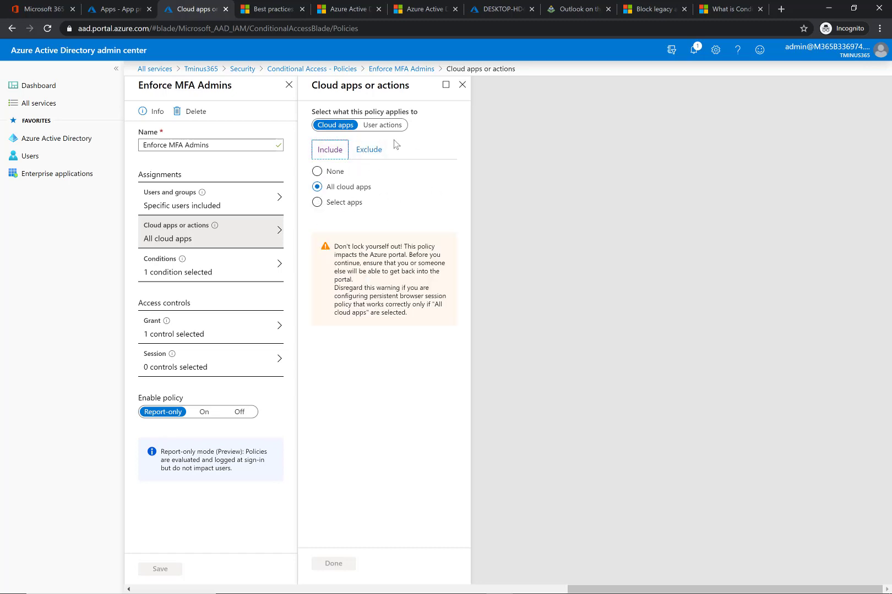
pyautogui.click(374, 151)
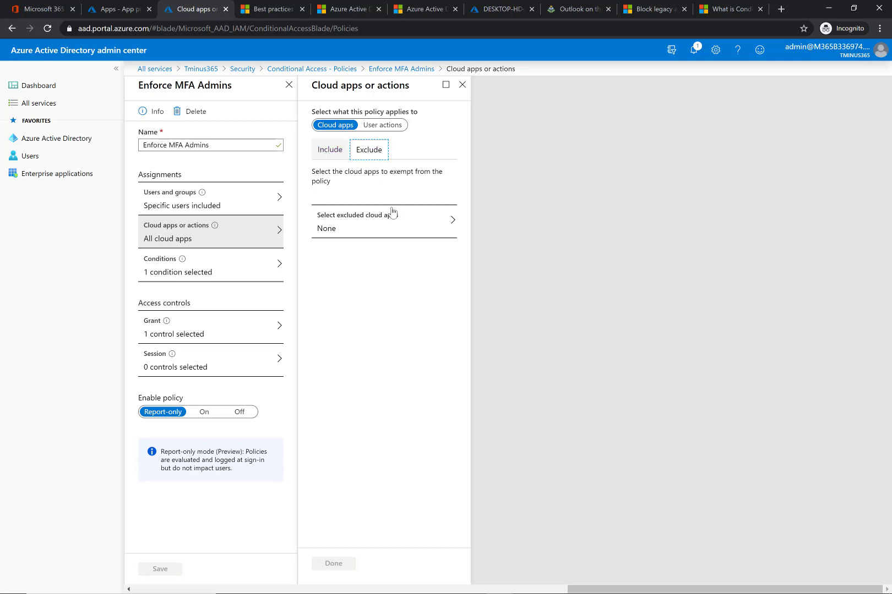
pyautogui.click(330, 150)
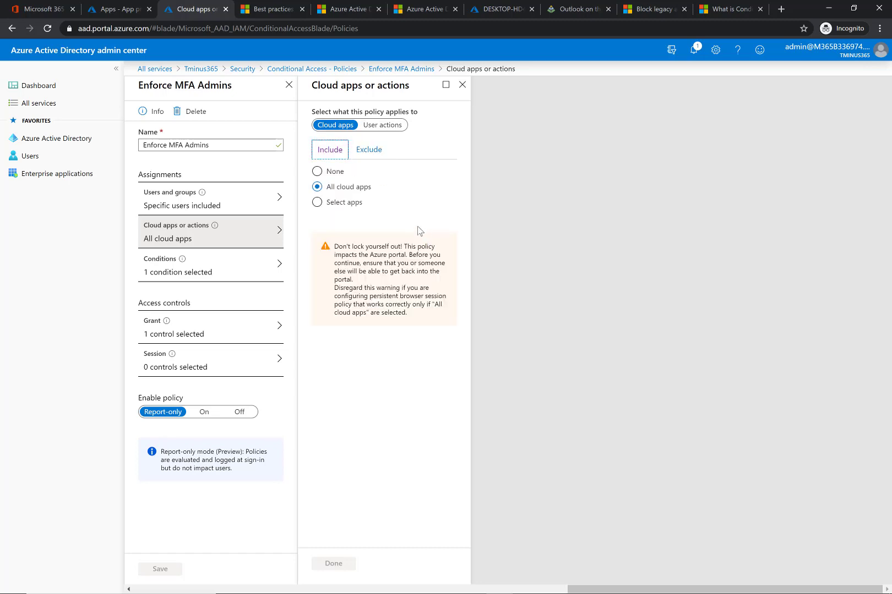
# - Tick Register security information under User actions, switch back to Cloud apps and confirm the panel
pyautogui.click(384, 126)
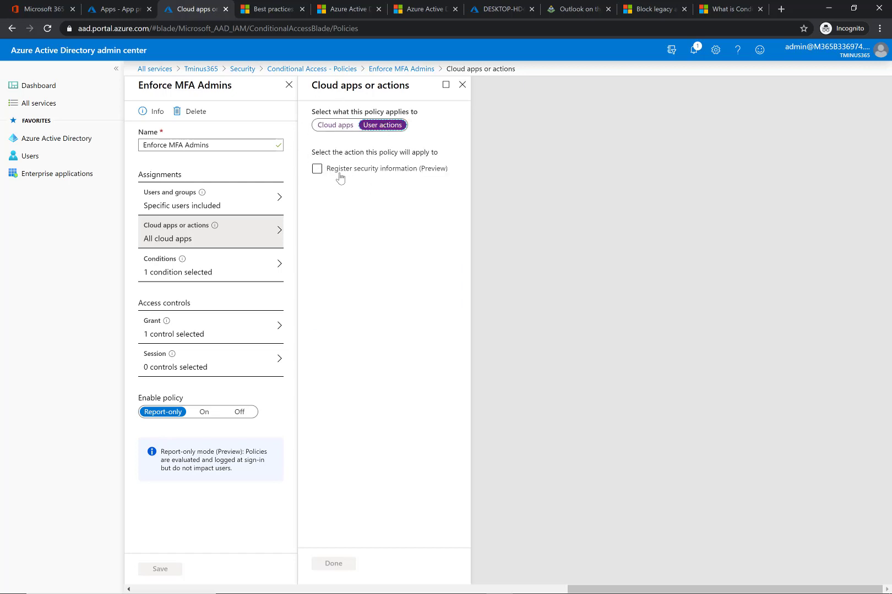
pyautogui.doubleClick(340, 169)
pyautogui.click(339, 173)
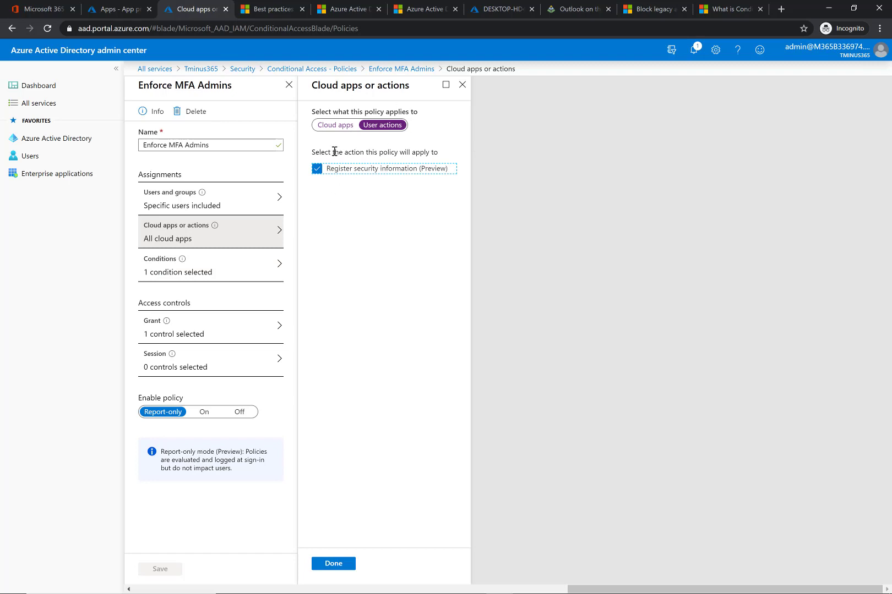
pyautogui.click(336, 125)
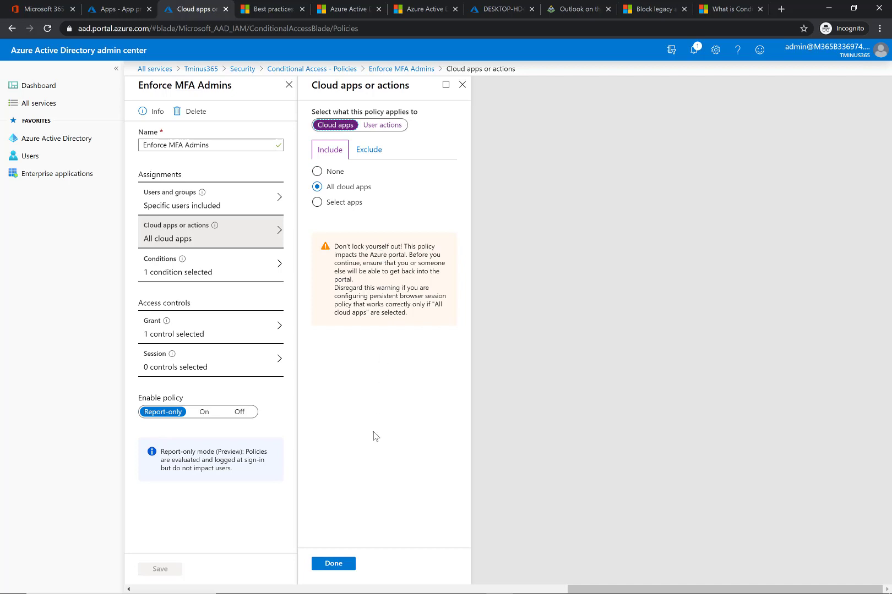
pyautogui.click(333, 566)
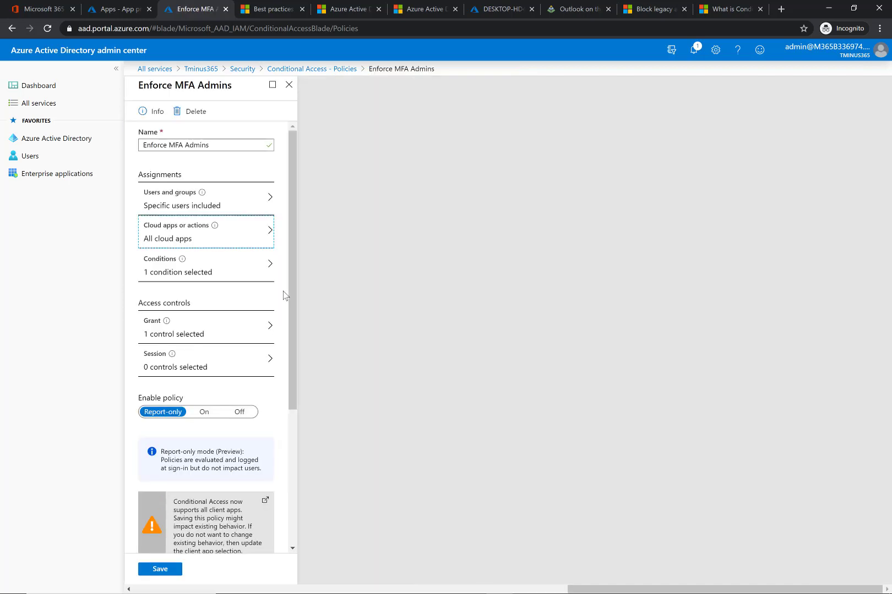
# - Open the policy's Conditions, review the Locations include and exclude settings, and open Client apps
pyautogui.click(245, 270)
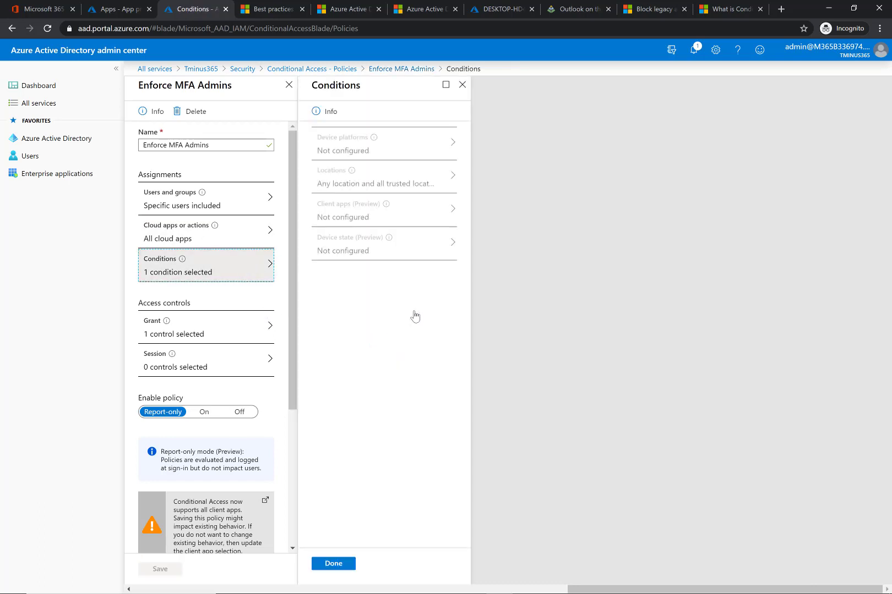
pyautogui.click(377, 160)
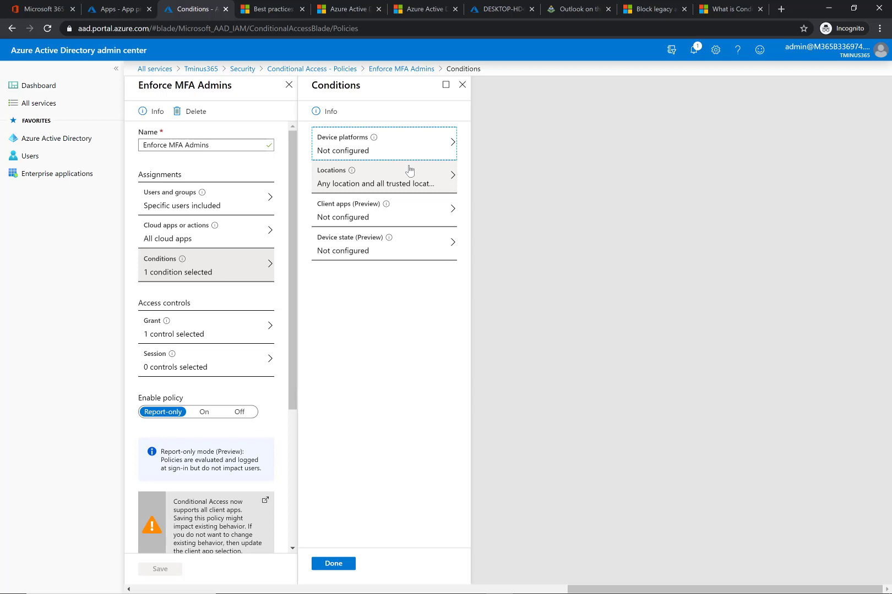
pyautogui.click(431, 187)
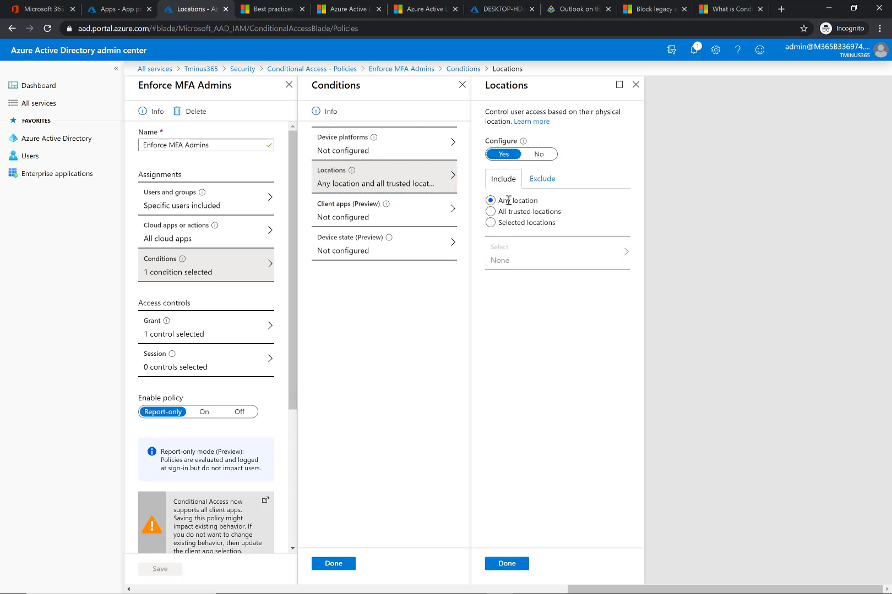
pyautogui.click(542, 182)
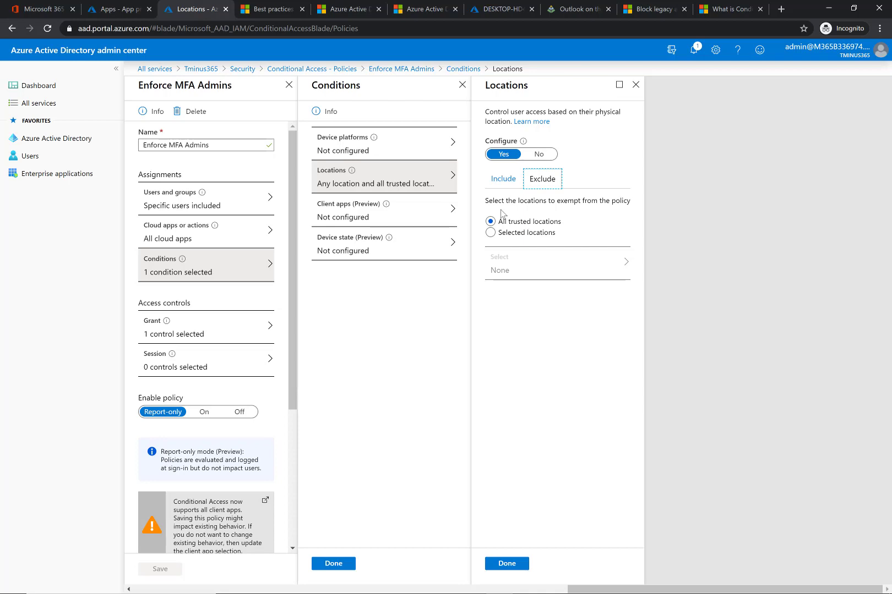
pyautogui.click(511, 183)
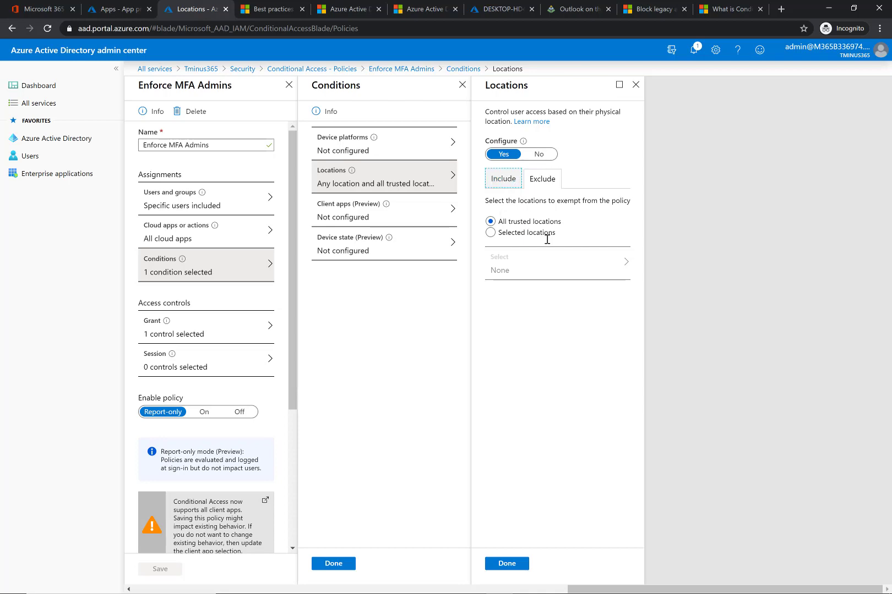
pyautogui.click(444, 223)
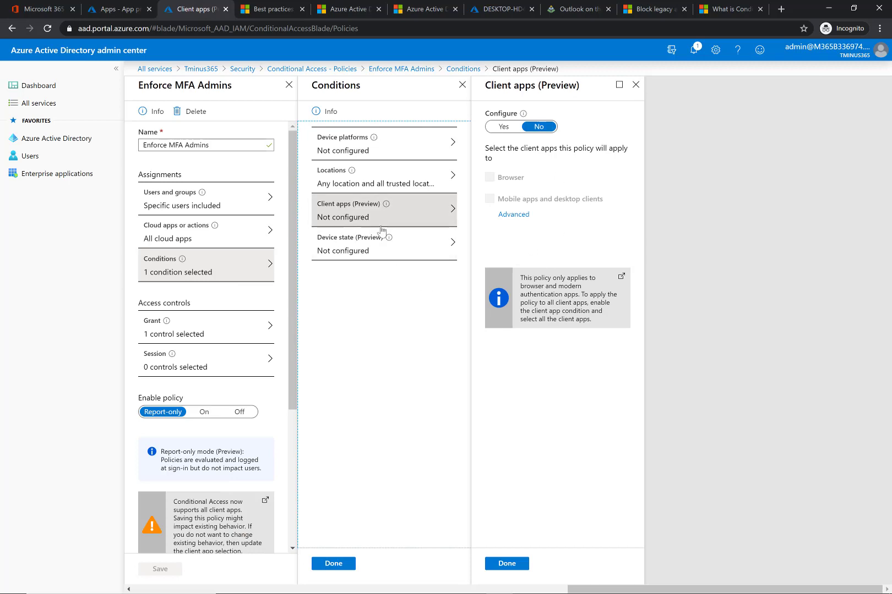
# - Review the Device state condition of the policy and close the Conditions panel
pyautogui.click(447, 246)
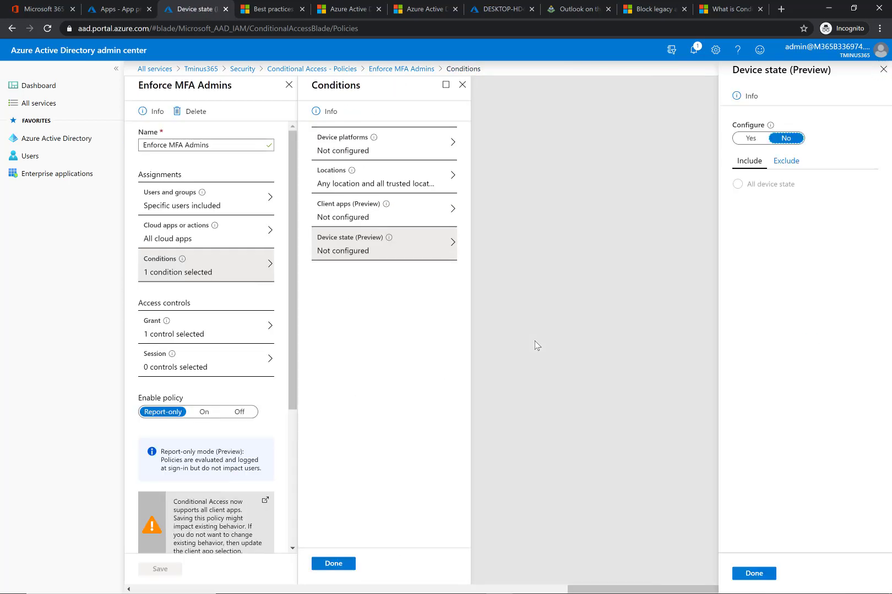
pyautogui.click(883, 68)
pyautogui.click(321, 565)
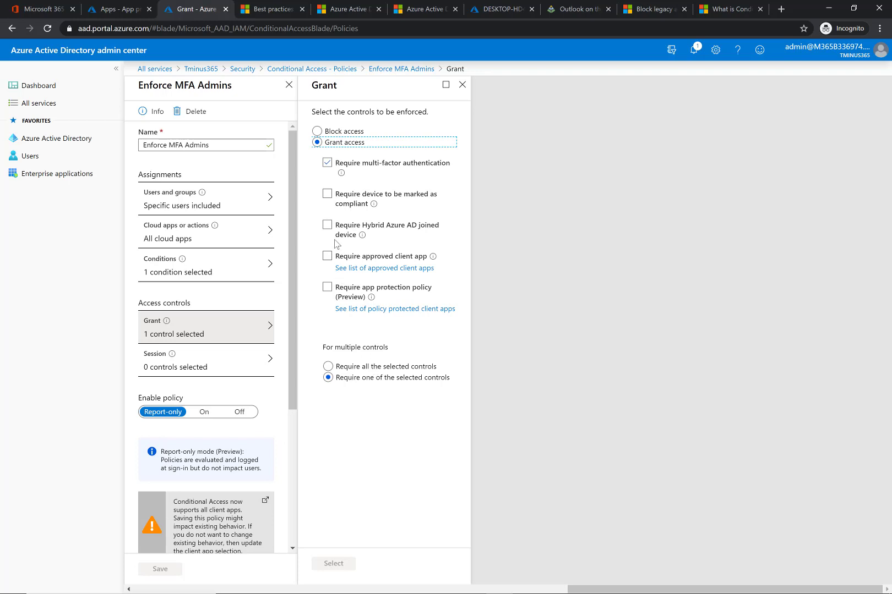
# - Try adding device compliance to the grant controls with all controls required, then revert both choices
pyautogui.click(327, 194)
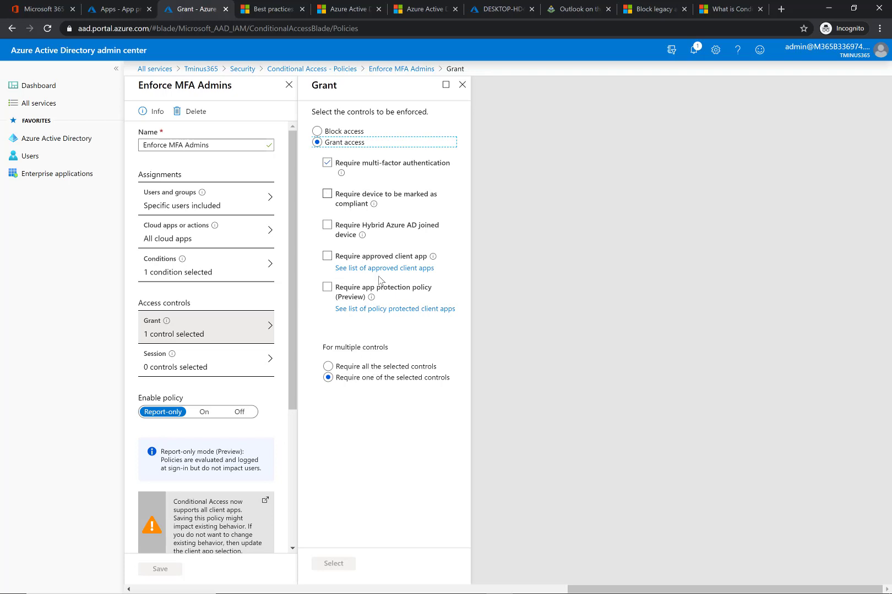
pyautogui.click(357, 368)
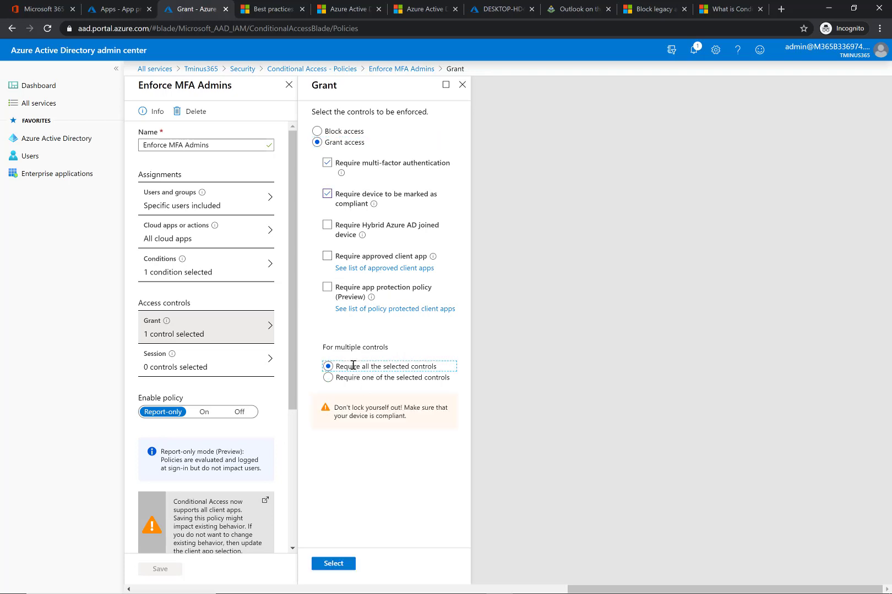
pyautogui.moveTo(372, 206)
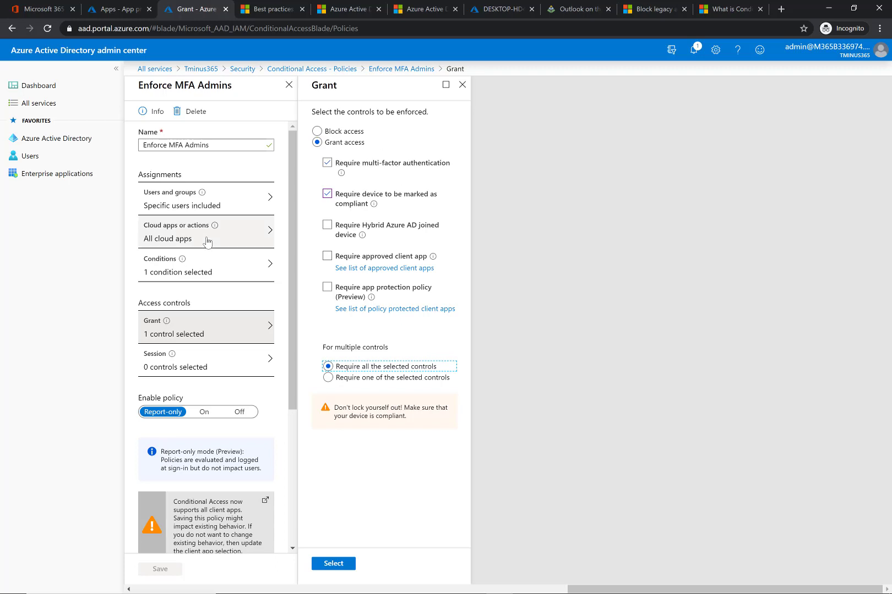
pyautogui.click(326, 194)
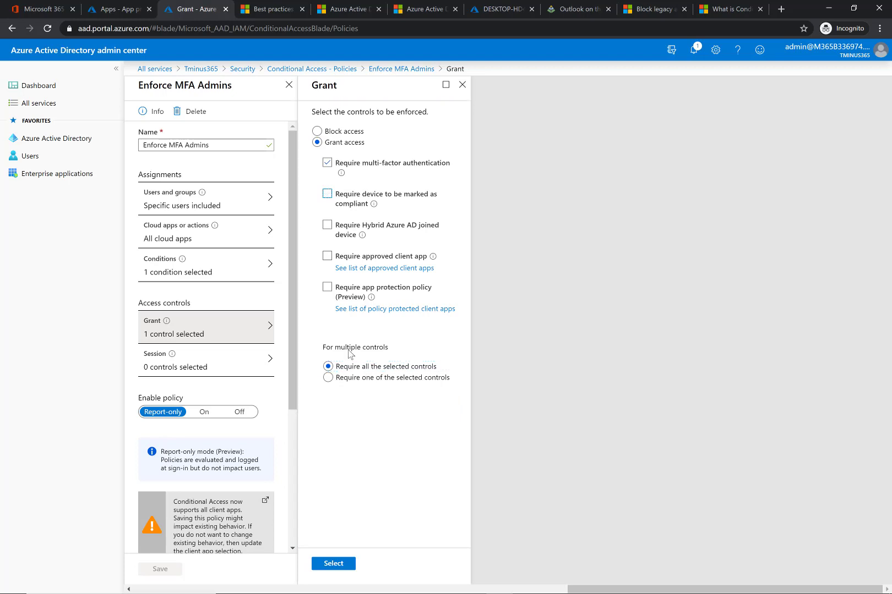
pyautogui.click(341, 379)
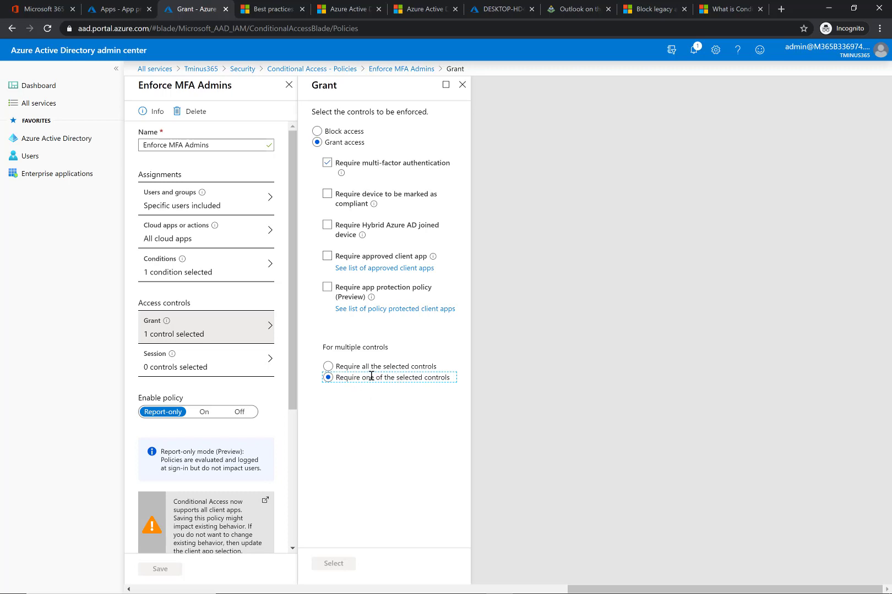
# - Try enabling sign-in frequency in the Session controls with a value of 14 and browse the units
pyautogui.click(229, 359)
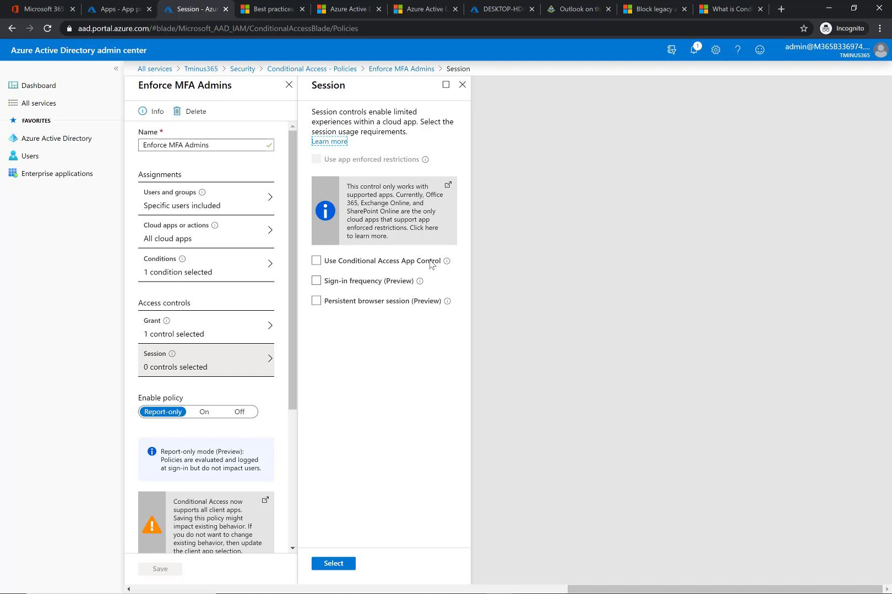
pyautogui.click(332, 281)
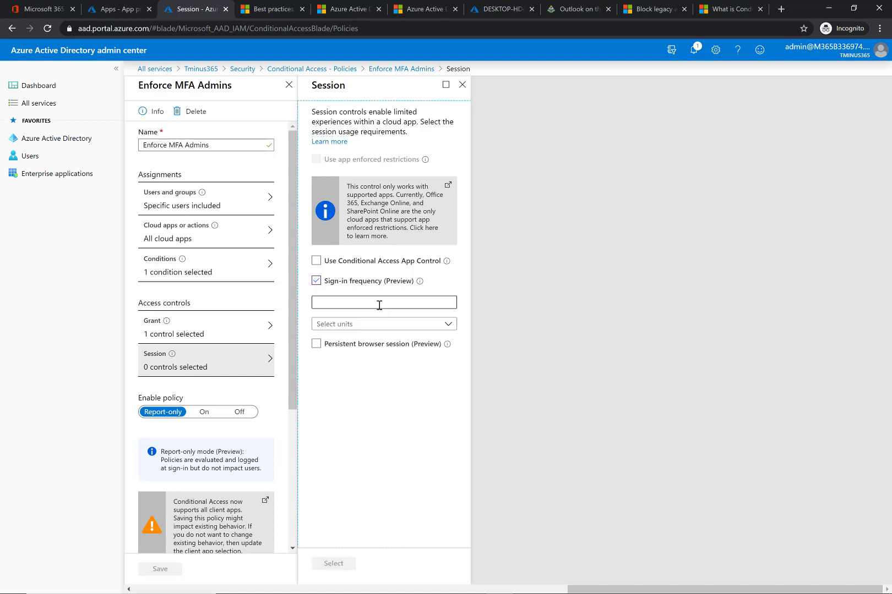
pyautogui.click(379, 305)
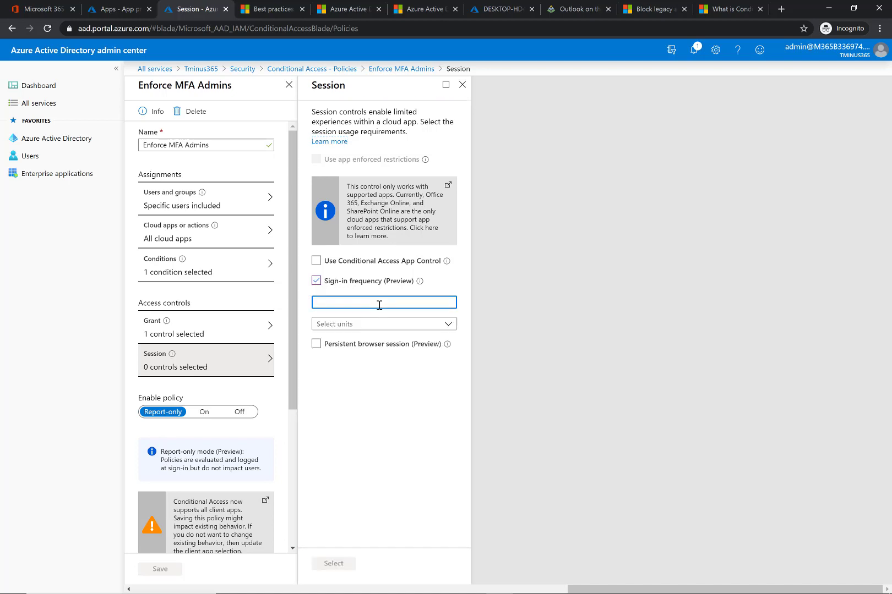
pyautogui.write('245')
pyautogui.press('BackSpace')
pyautogui.press('BackSpace')
pyautogui.press('BackSpace')
pyautogui.write('14')
pyautogui.click(410, 325)
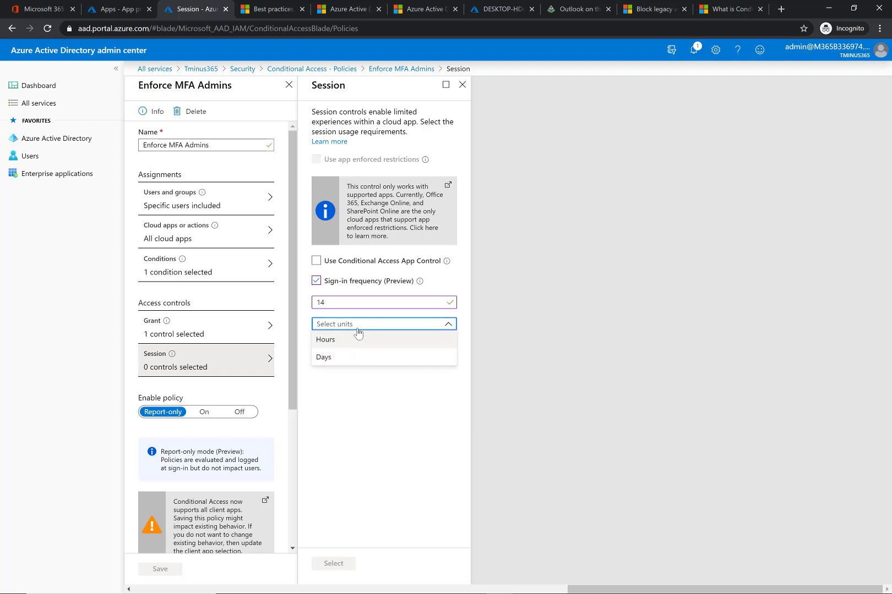
pyautogui.press('Escape')
# - Untick sign-in frequency and close the Session panel, discarding its edits
pyautogui.hotkey('shift', 'Tab')
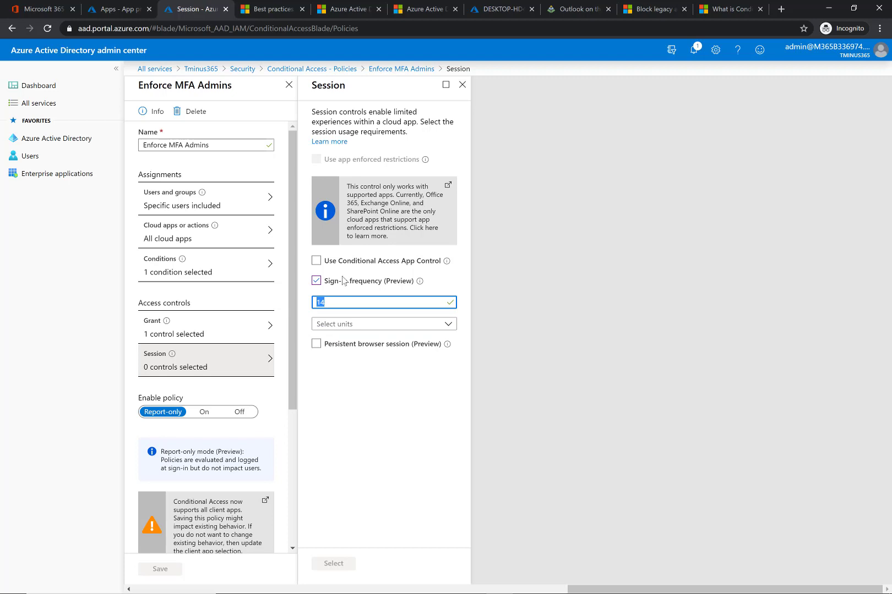
pyautogui.click(317, 281)
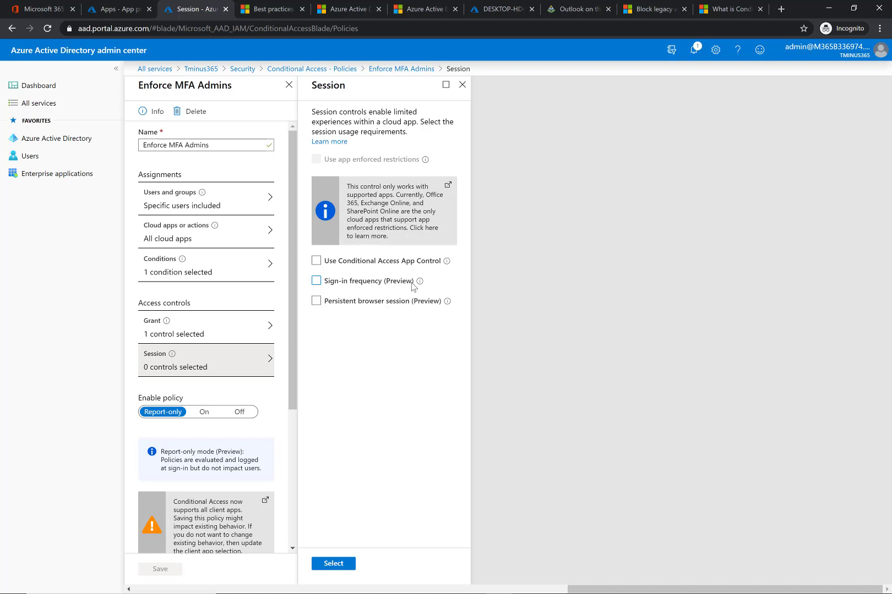
pyautogui.click(462, 85)
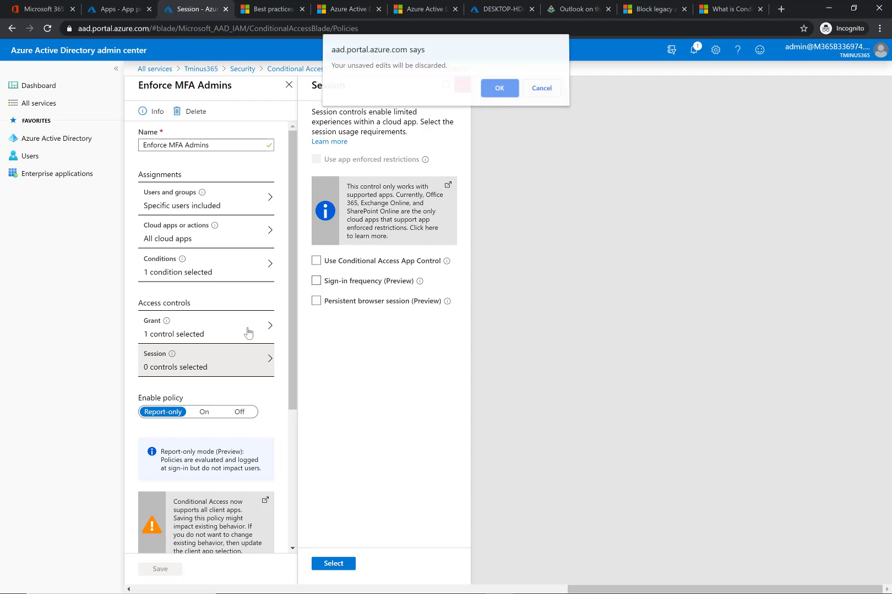
pyautogui.click(500, 95)
# - Choose to proceed despite impacting the current account, then close the policy and discard unsaved edits
pyautogui.scroll(-4, 243, 378)
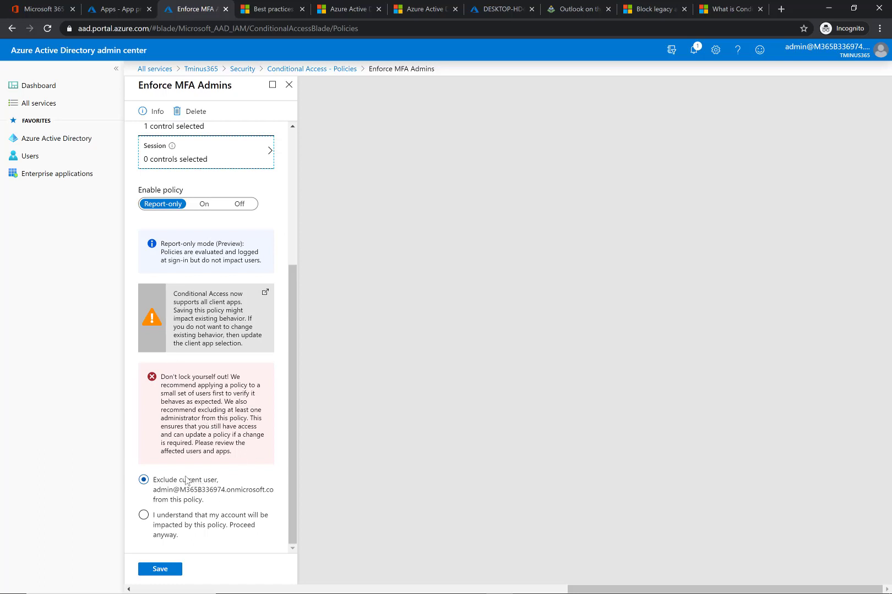
pyautogui.click(226, 525)
pyautogui.scroll(4, 211, 391)
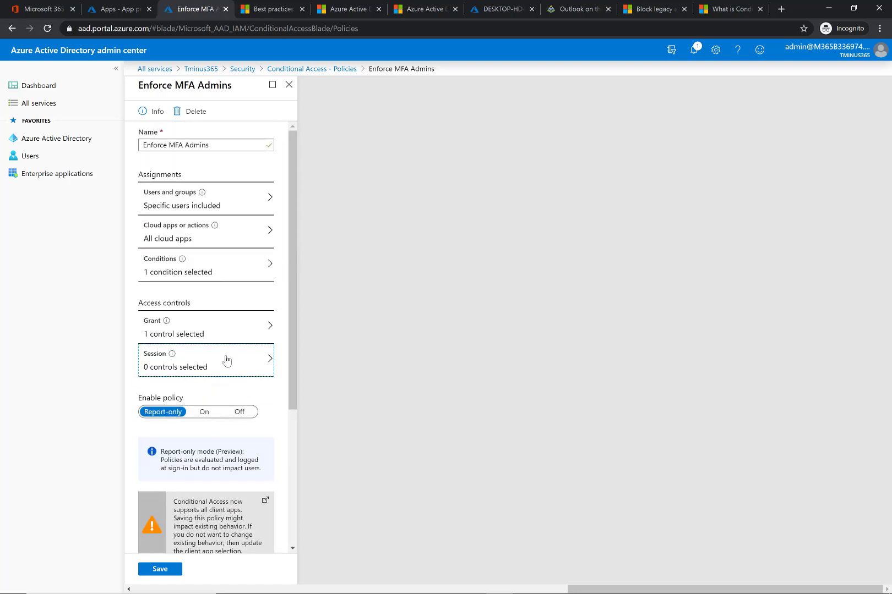
pyautogui.click(289, 85)
pyautogui.click(505, 92)
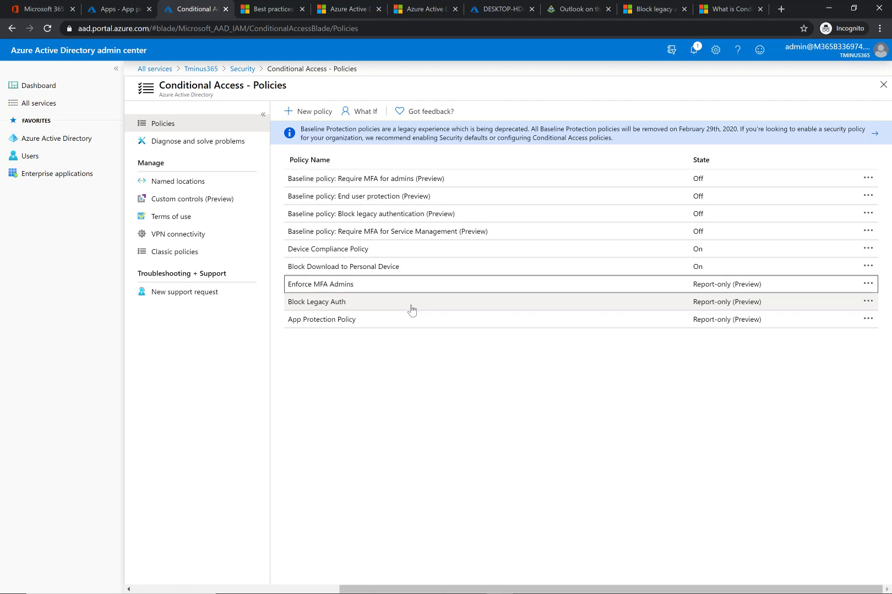
# - Open the Device Compliance Policy and compare it with the device's compliance page in Endpoint Manager
pyautogui.click(329, 250)
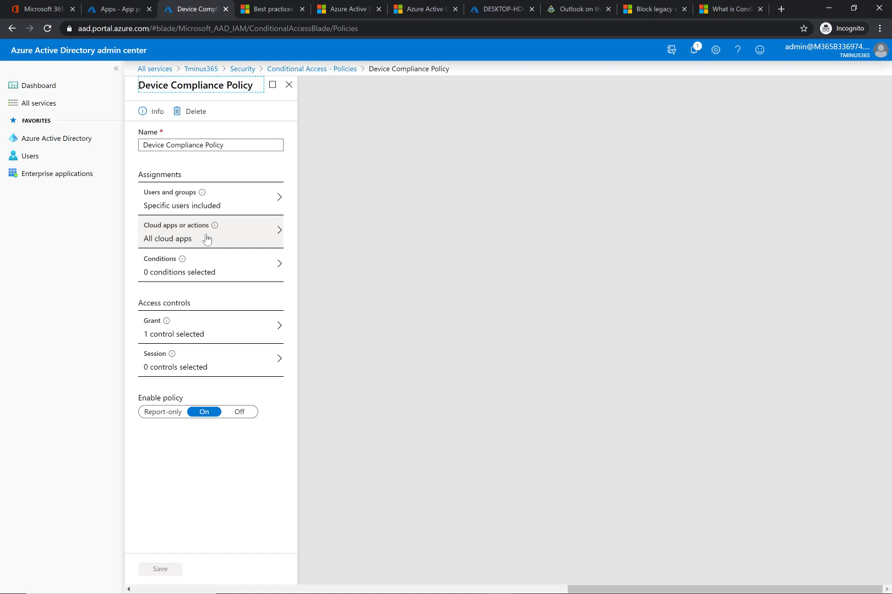
pyautogui.click(499, 11)
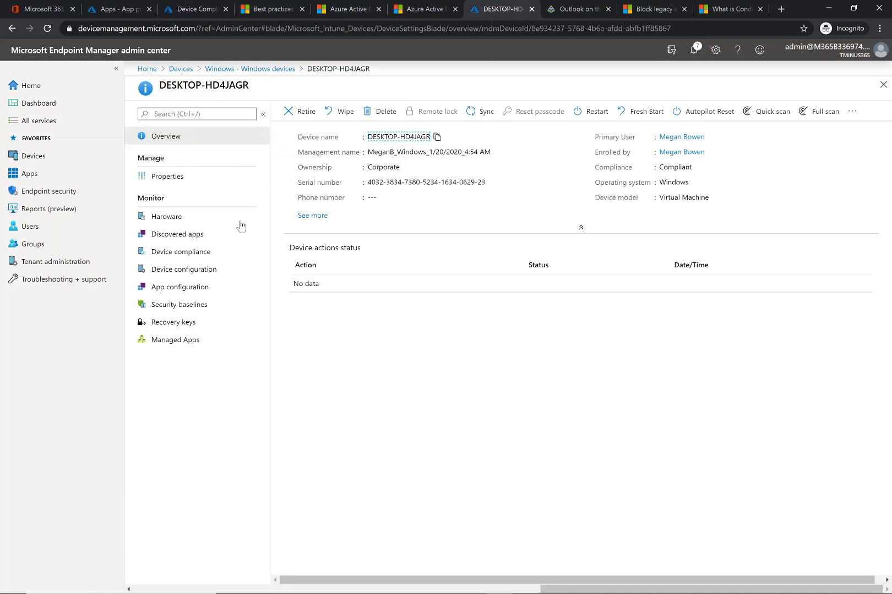
pyautogui.click(222, 259)
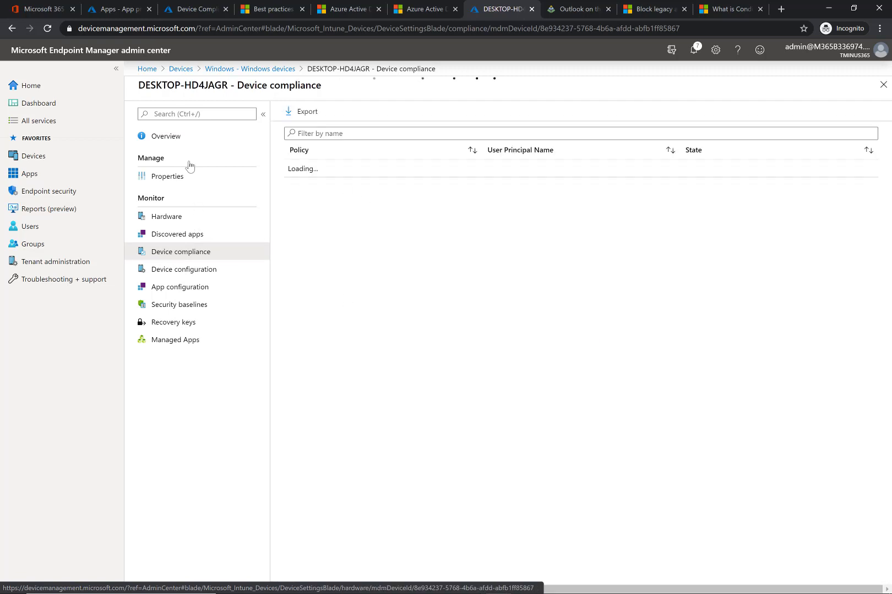
pyautogui.click(188, 136)
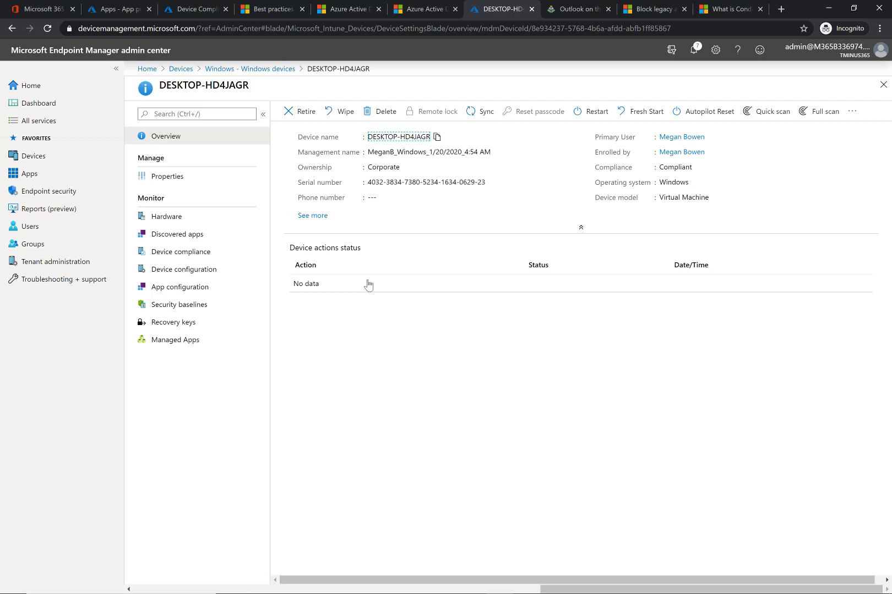
pyautogui.click(420, 8)
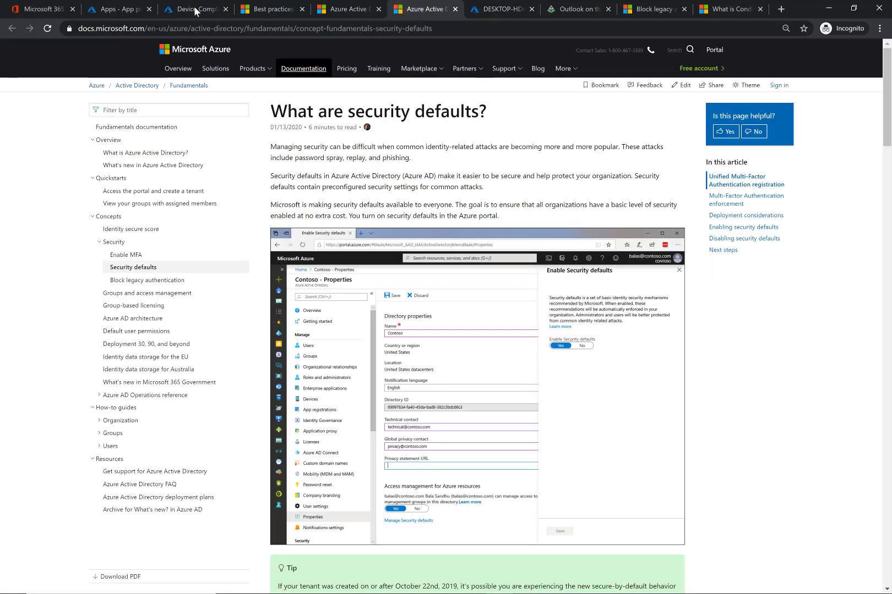
pyautogui.click(196, 10)
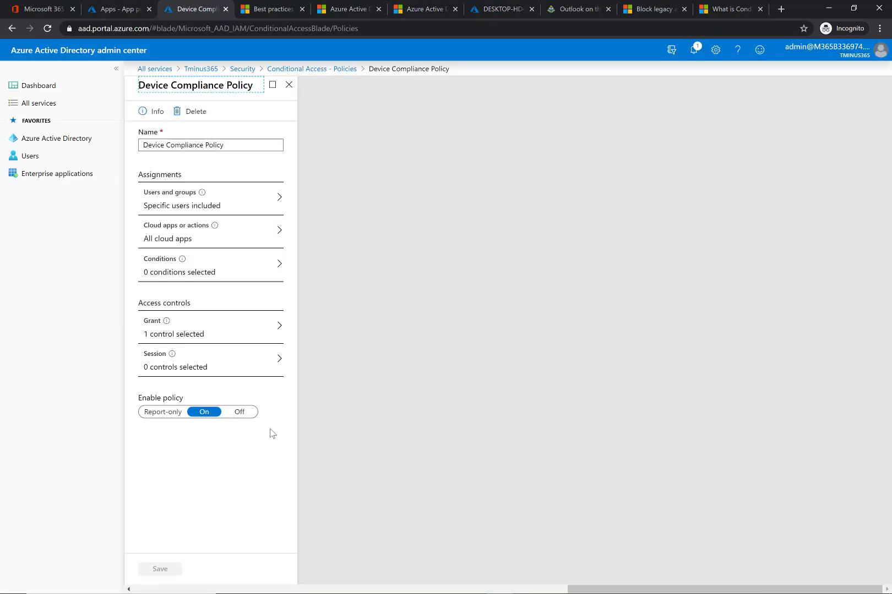
# - Review the Device Compliance Policy's users and groups, cloud apps and conditions panels
pyautogui.click(248, 204)
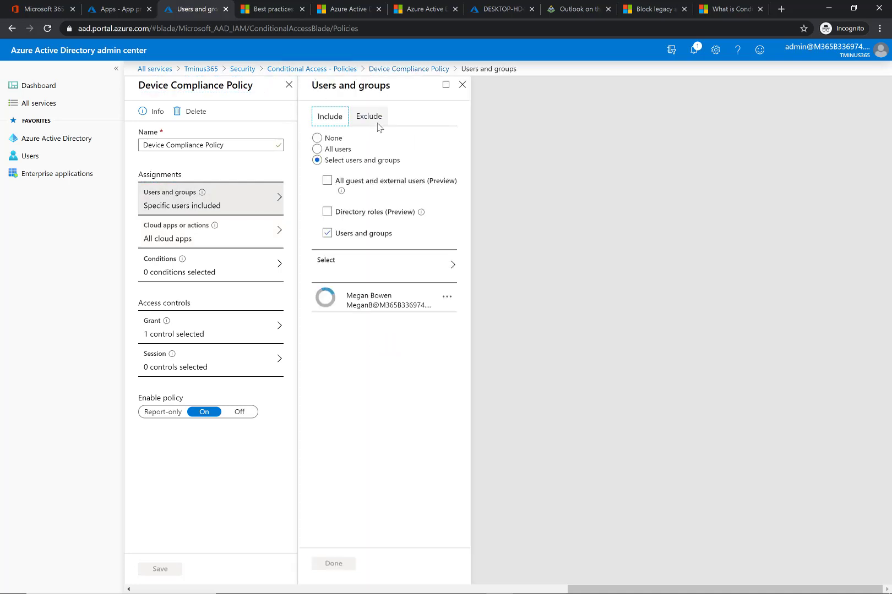
pyautogui.click(462, 84)
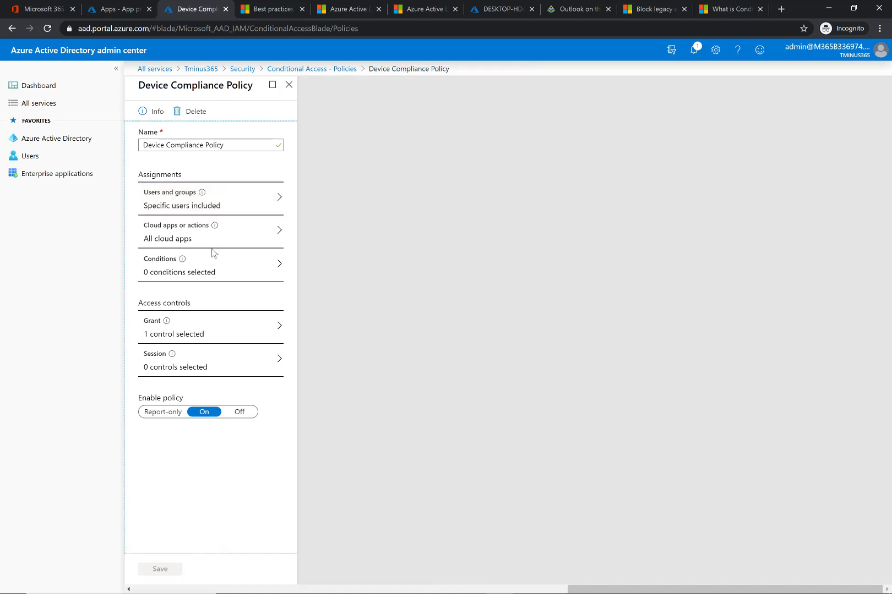
pyautogui.click(229, 240)
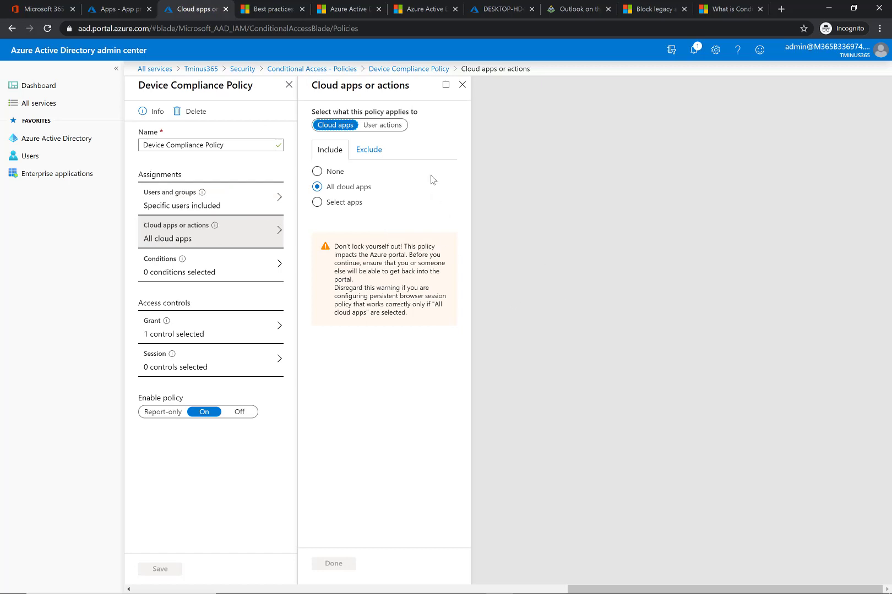
pyautogui.click(462, 84)
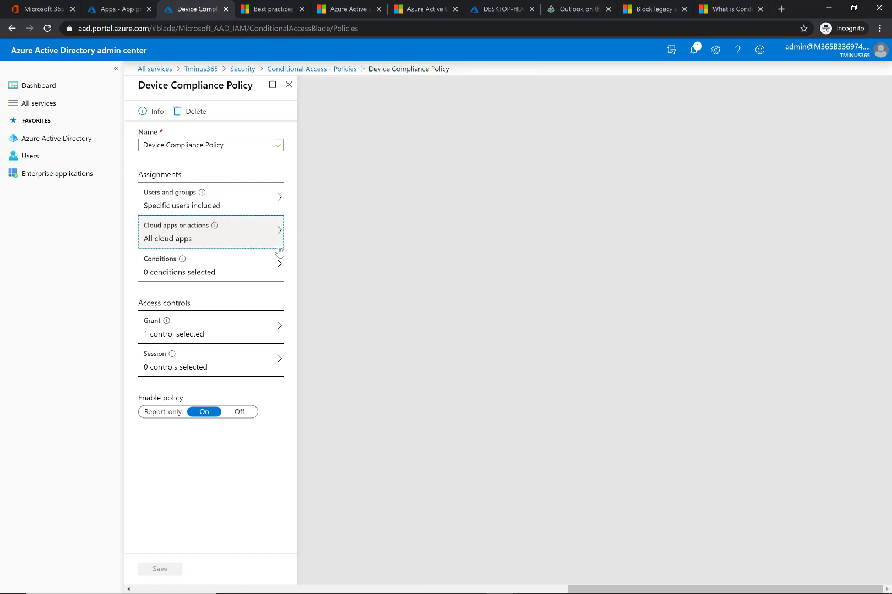
pyautogui.click(261, 270)
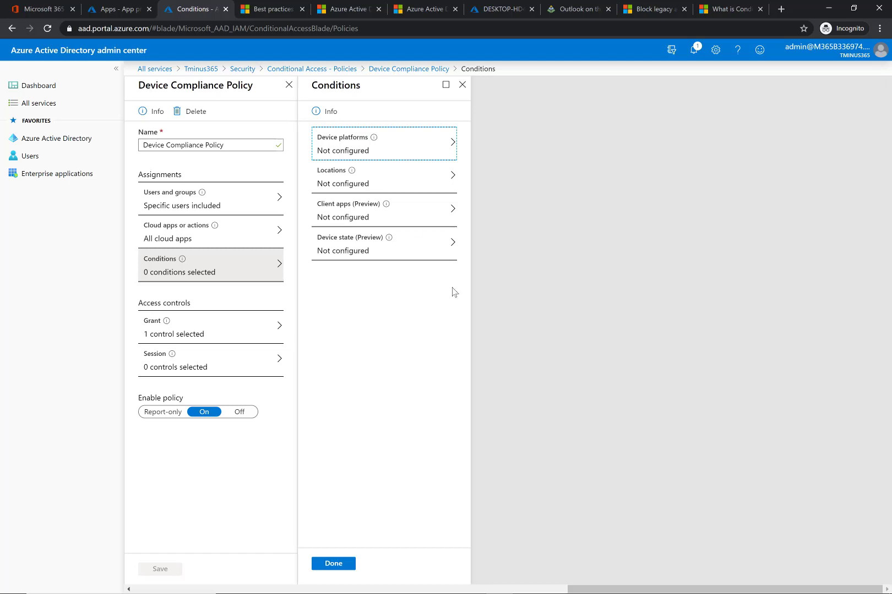
pyautogui.click(463, 85)
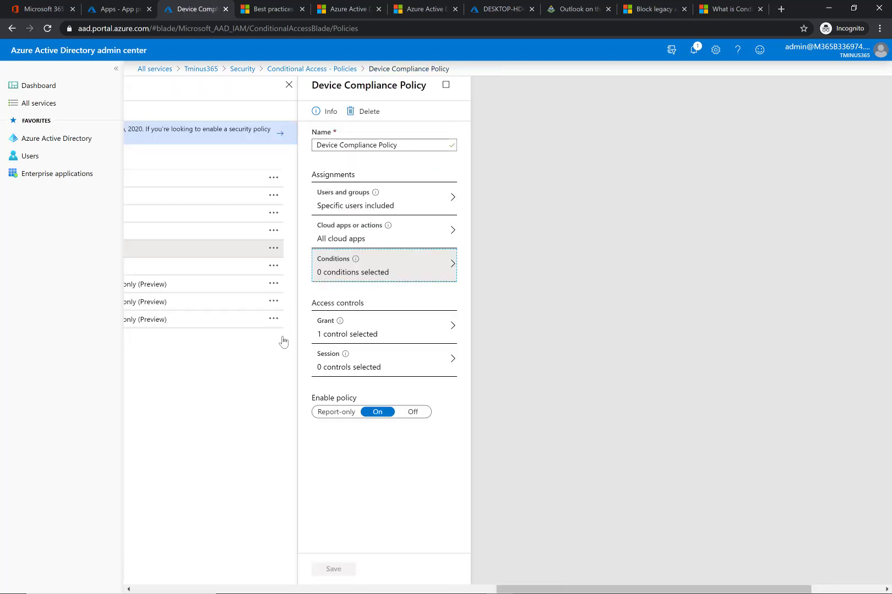
# - Review the policy's Grant and Session controls, closing the Session panel without keeping edits
pyautogui.click(268, 326)
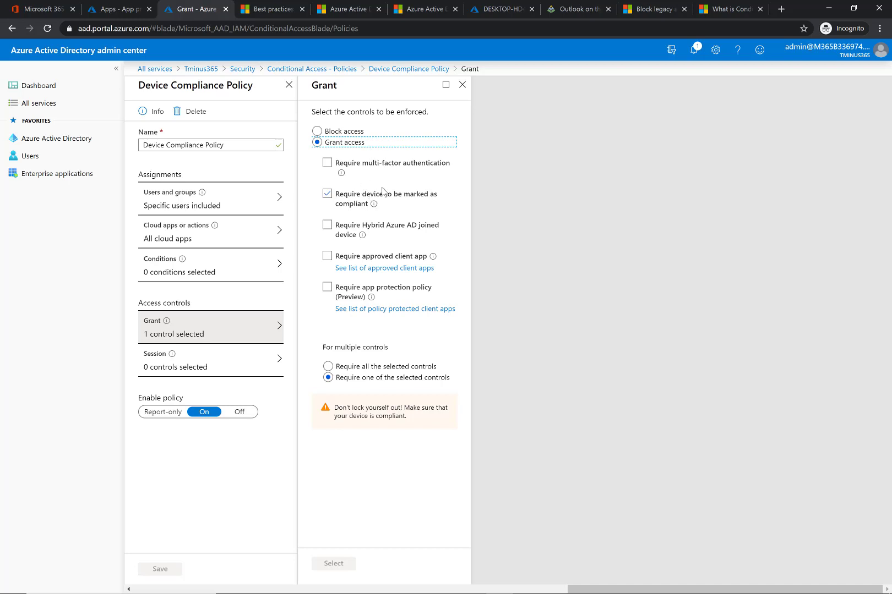
pyautogui.click(463, 85)
pyautogui.click(252, 379)
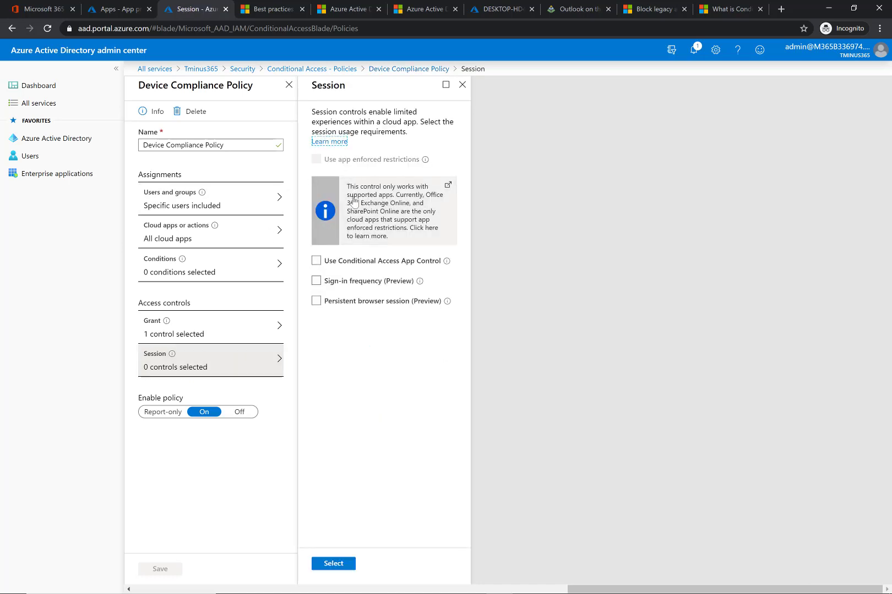
pyautogui.click(462, 84)
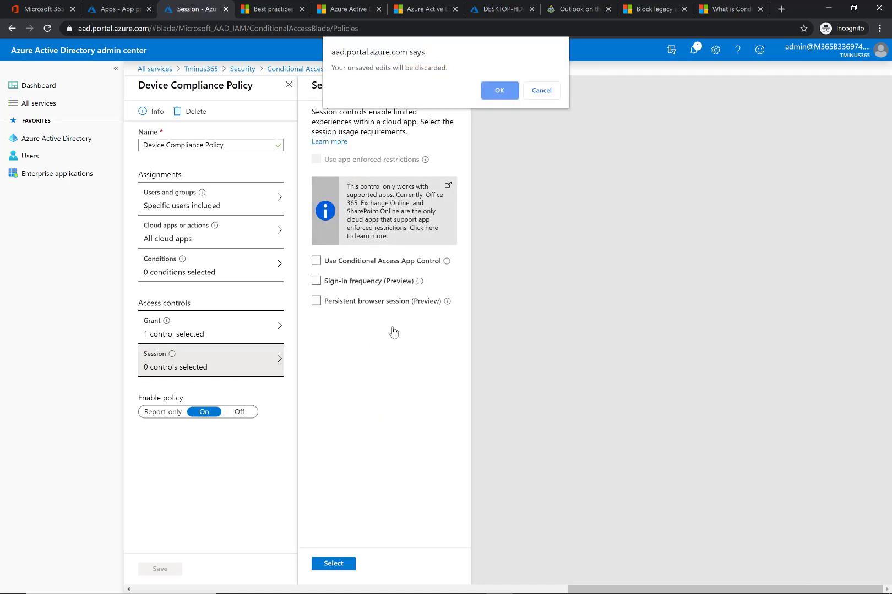
pyautogui.click(502, 91)
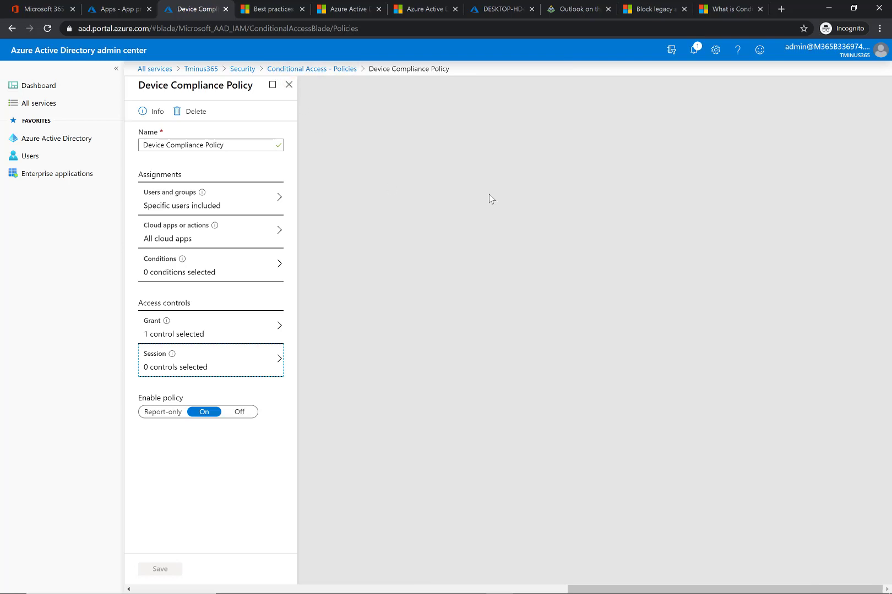
pyautogui.hotkey('alt', 'Tab')
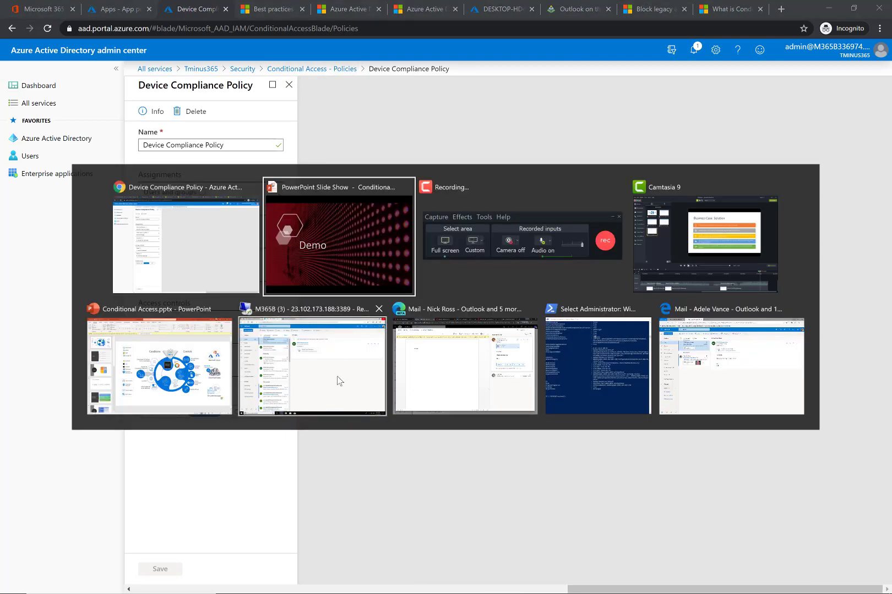
# - Switch to the remote desktop session and open its InPrivate browser sign-in window
pyautogui.click(339, 381)
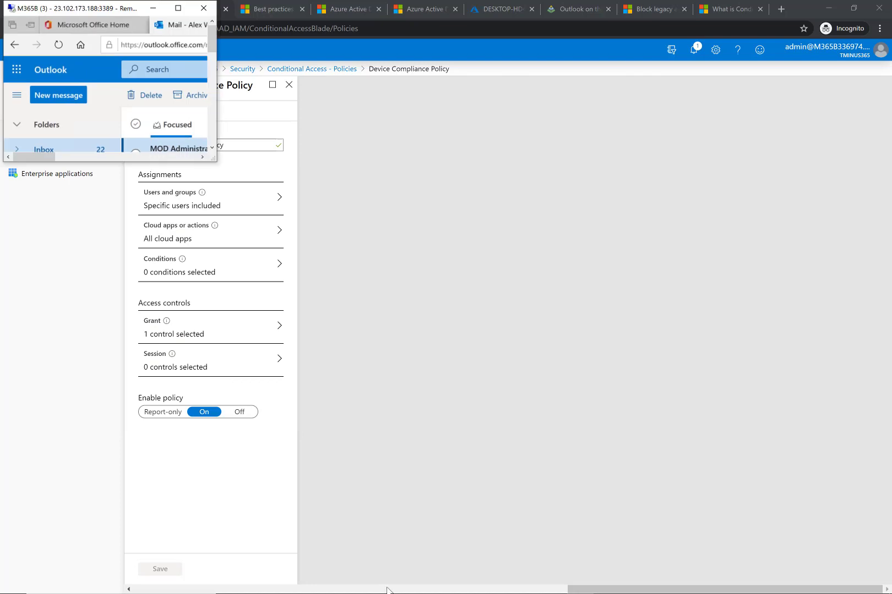
pyautogui.click(177, 9)
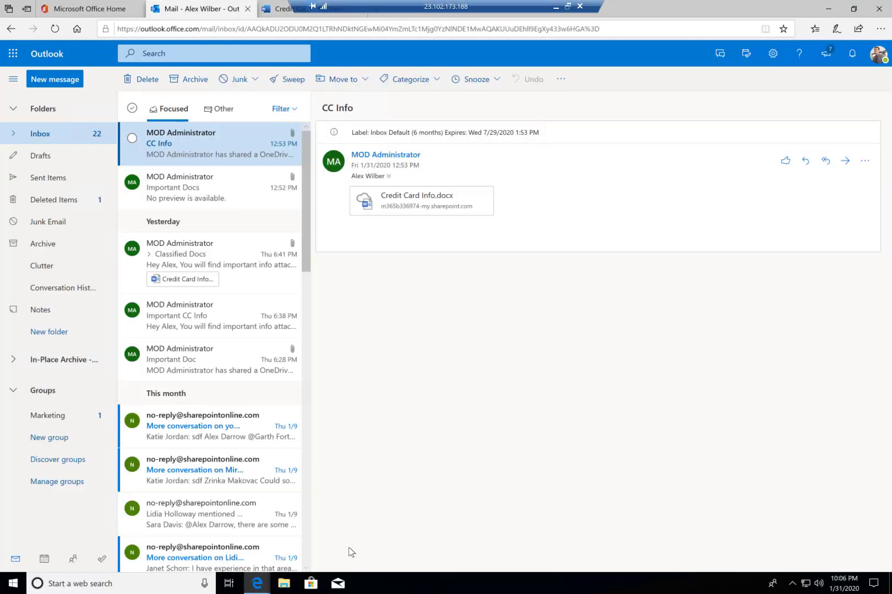
pyautogui.moveTo(257, 584)
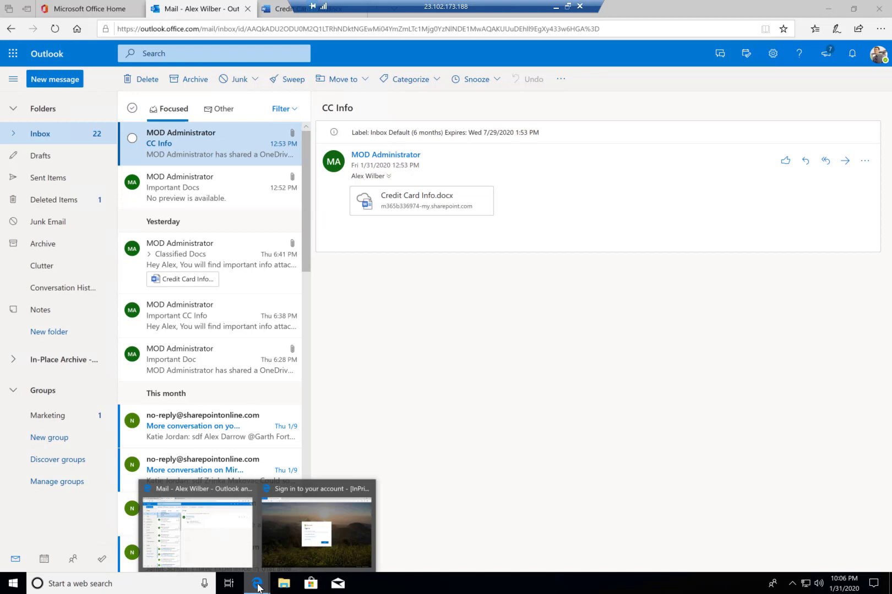
pyautogui.click(343, 524)
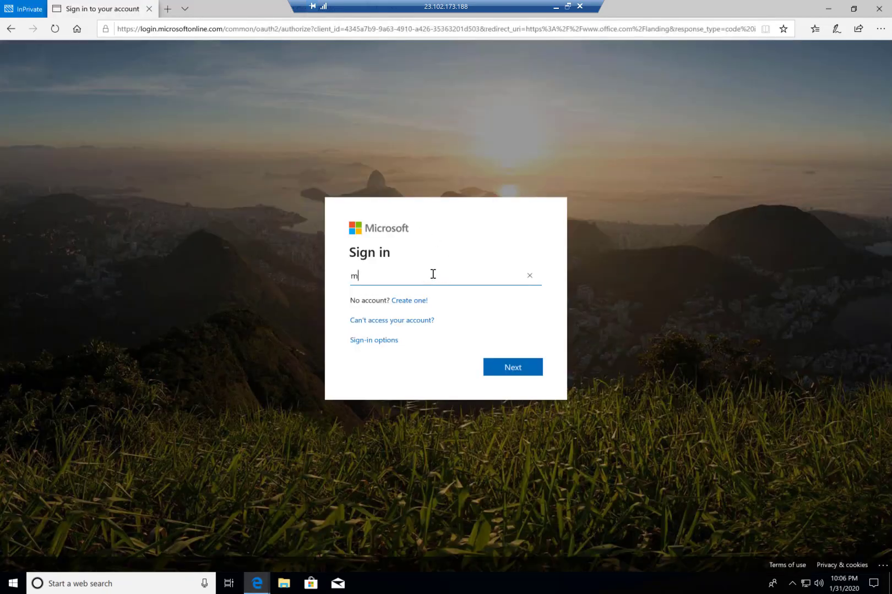
# - Enter the test user's account e-mail on the Microsoft sign-in page and continue
pyautogui.press('Return')
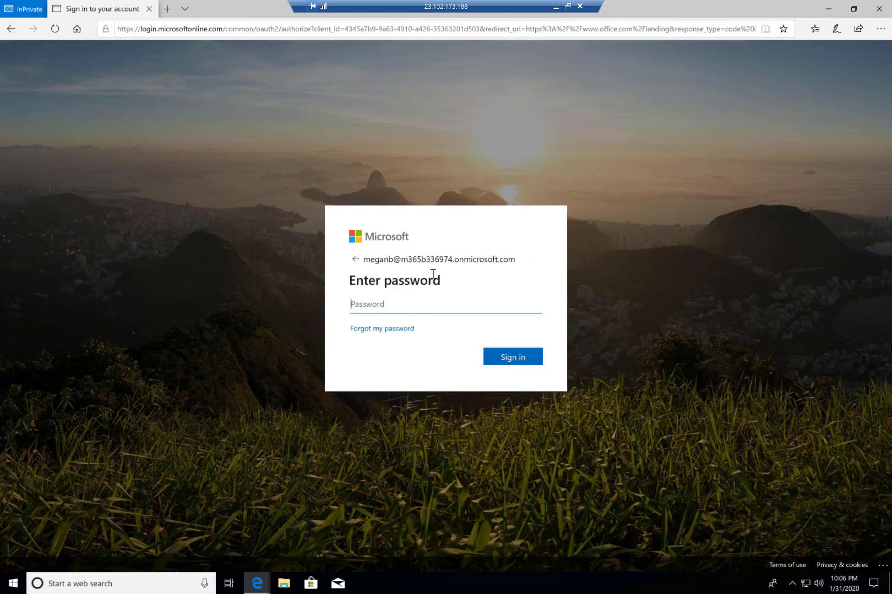
# - Enter the account password and try to sign in
pyautogui.write('••••••••••')
pyautogui.press('Return')
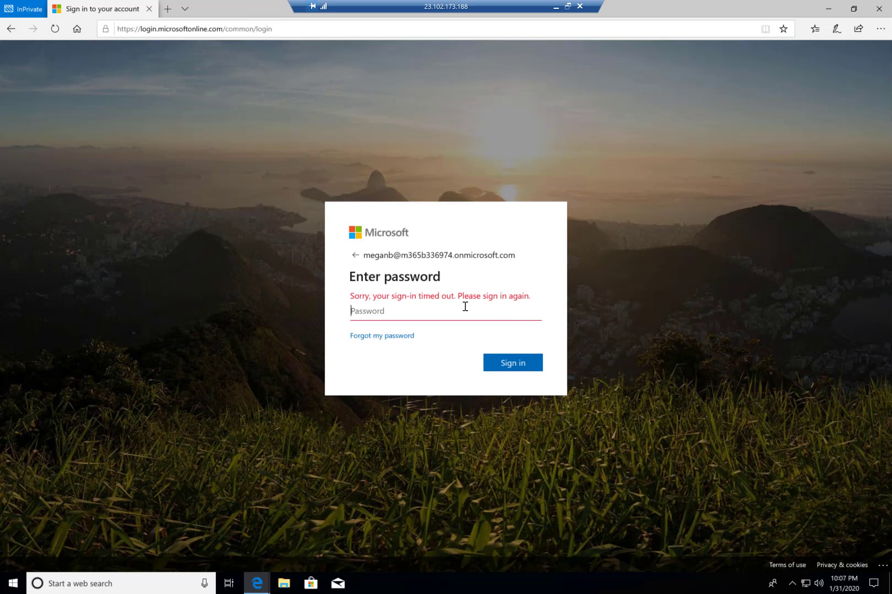
# - Re-enter the account password and sign in again
pyautogui.write('•••')
pyautogui.write('••••••')
pyautogui.press('Return')
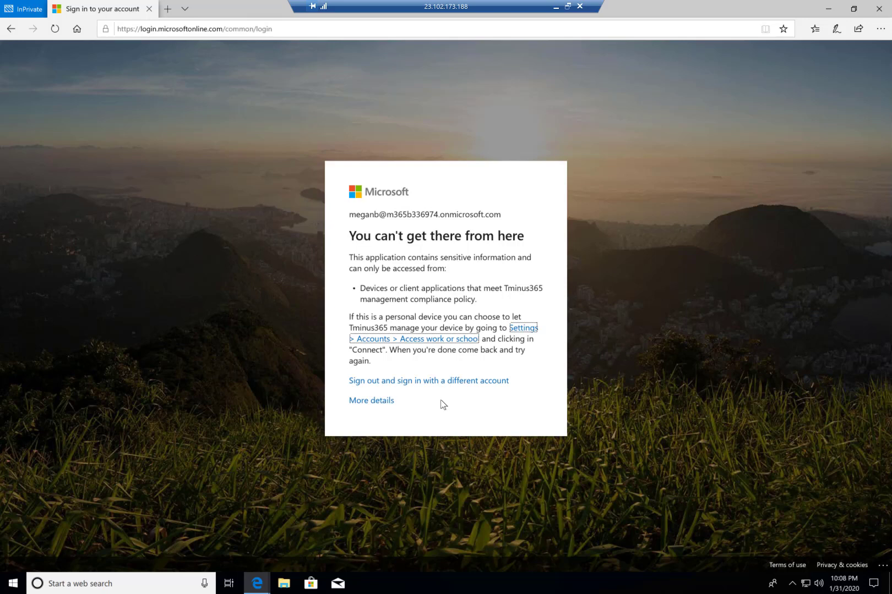
# - Return to the admin portal, close the Device Compliance Policy, and open the Block Legacy Auth policy's users and groups
pyautogui.click(554, 8)
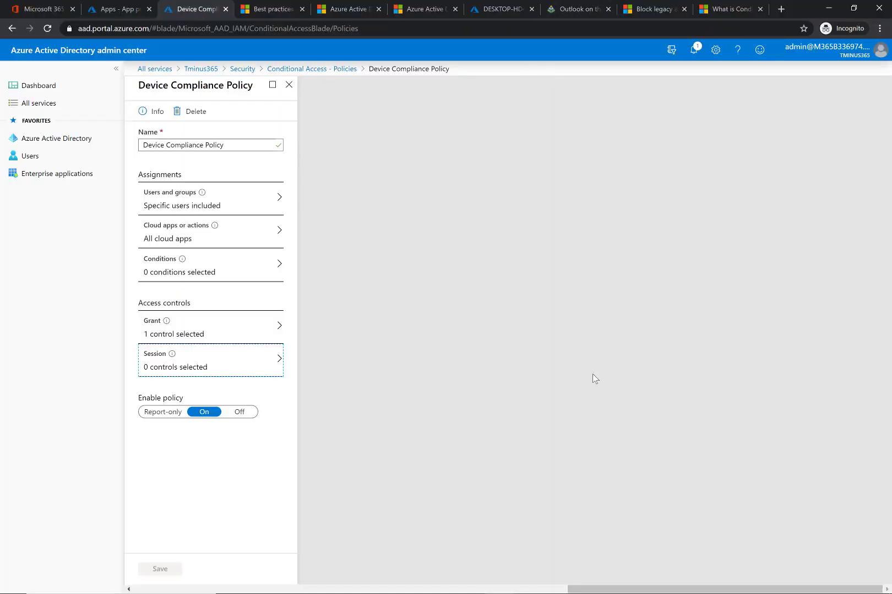
pyautogui.click(288, 85)
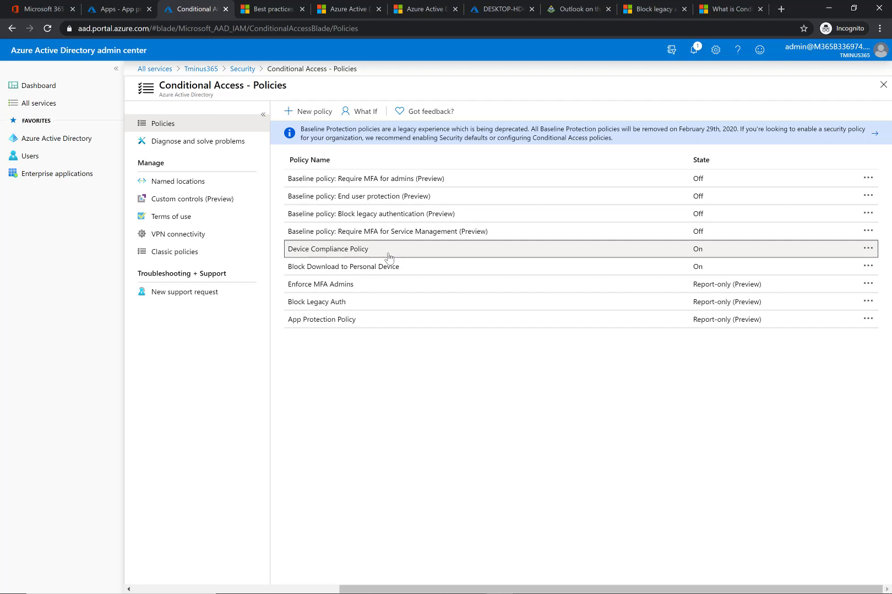
pyautogui.click(345, 302)
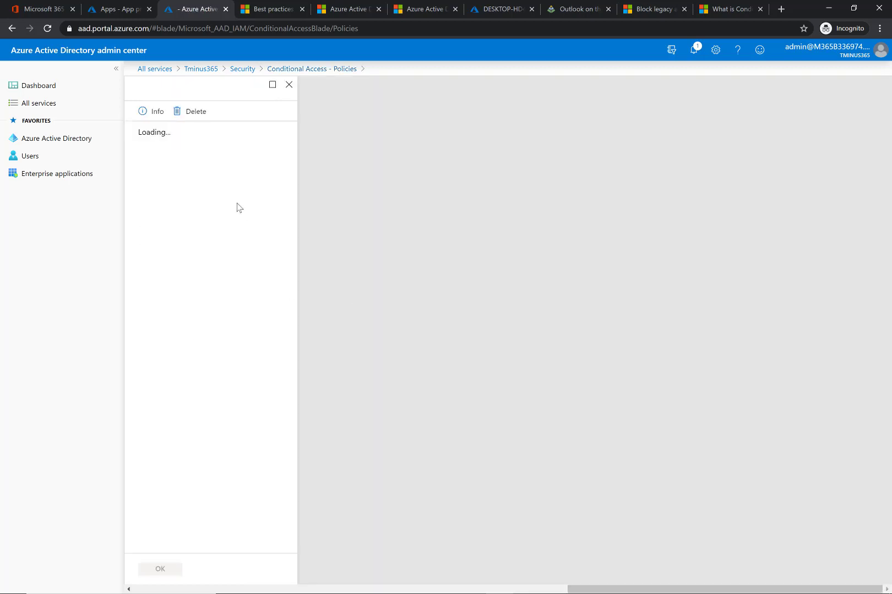
pyautogui.click(237, 208)
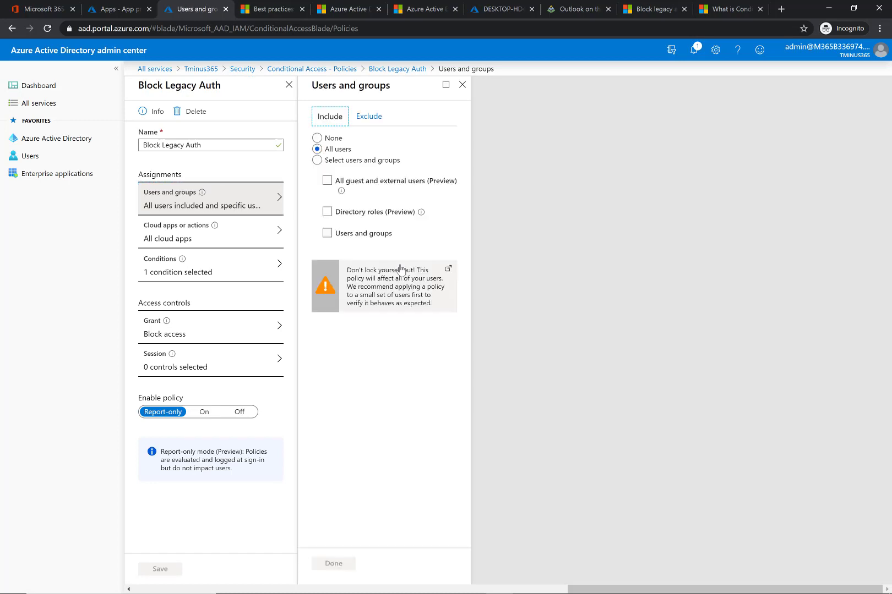
# - Read the Microsoft docs article on blocking legacy authentication, then return to the policy
pyautogui.click(649, 10)
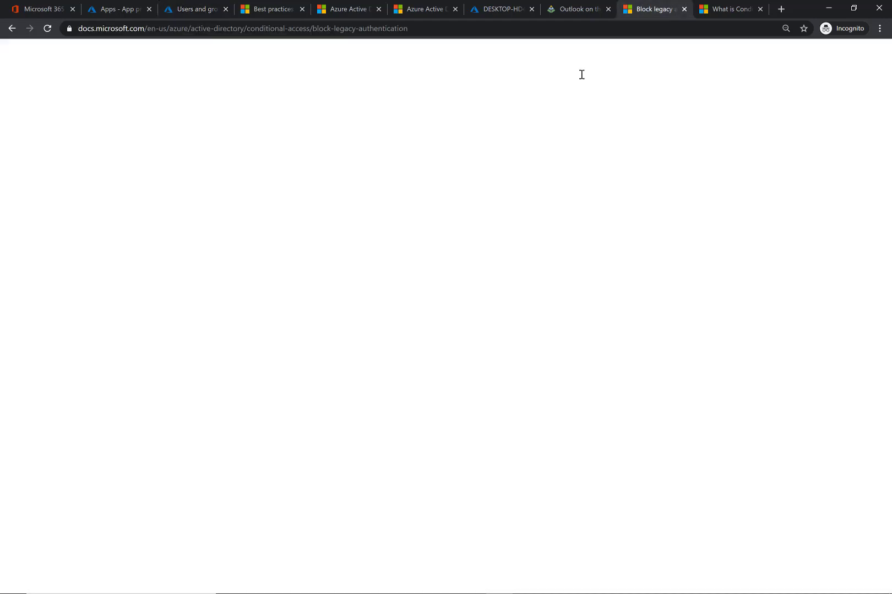
pyautogui.scroll(7, 351, 253)
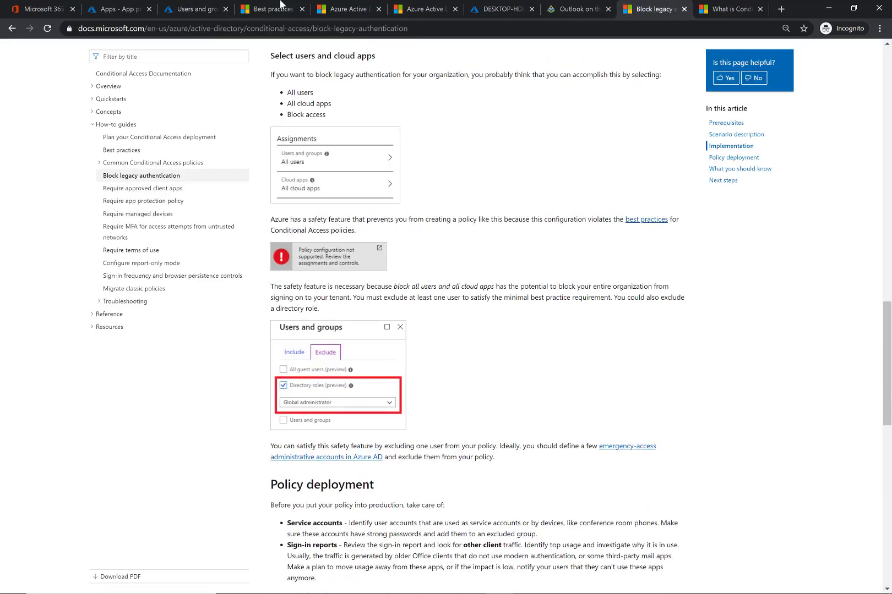
pyautogui.click(126, 10)
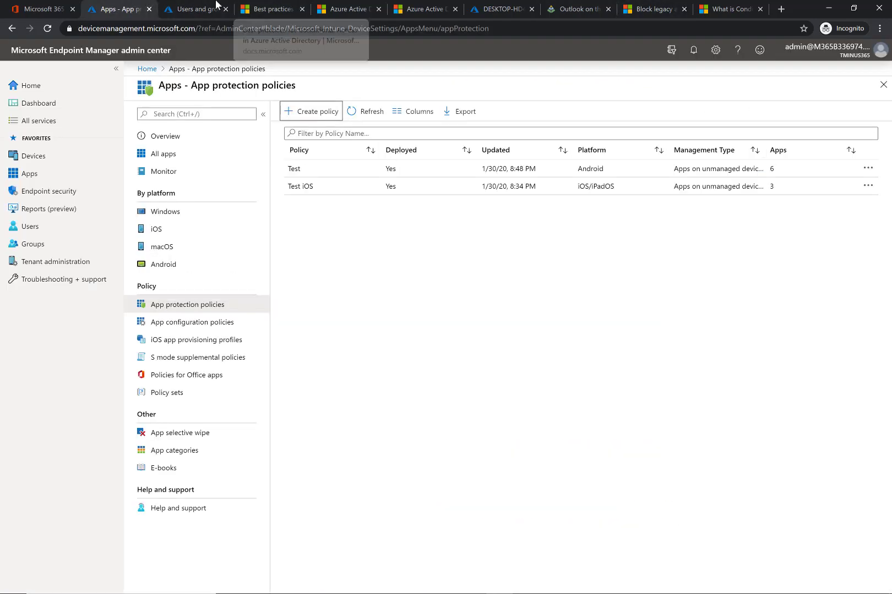
pyautogui.click(215, 10)
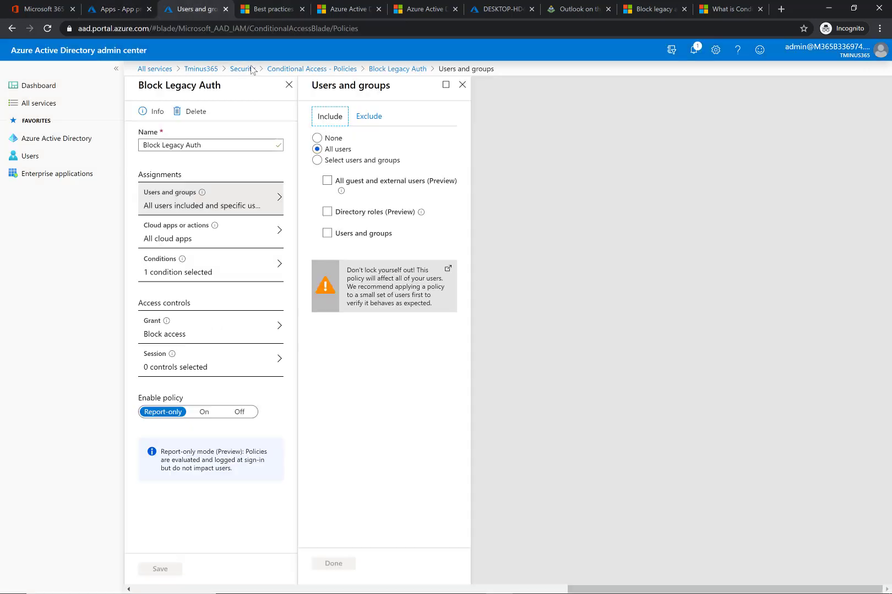
# - Review the Block Legacy Auth policy's excluded and included users and groups
pyautogui.click(372, 129)
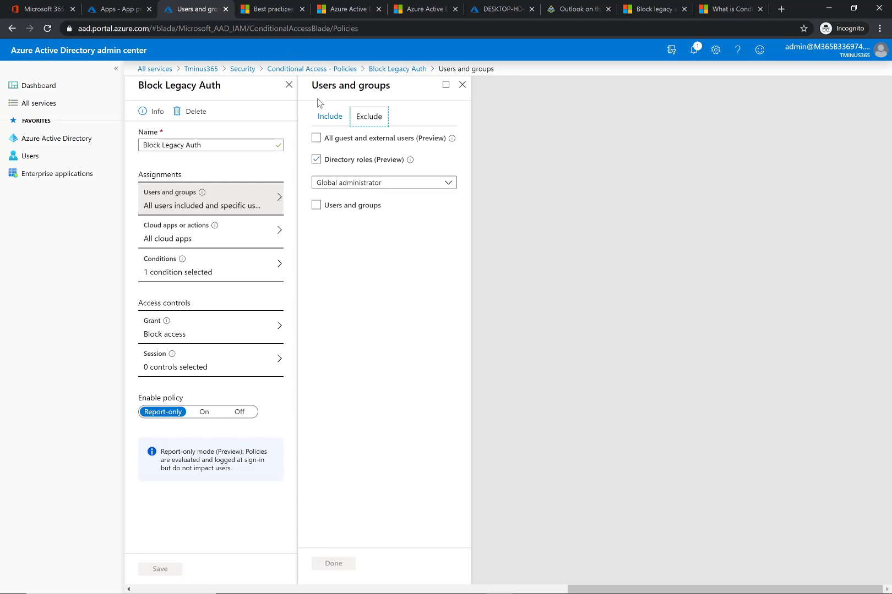
pyautogui.click(330, 106)
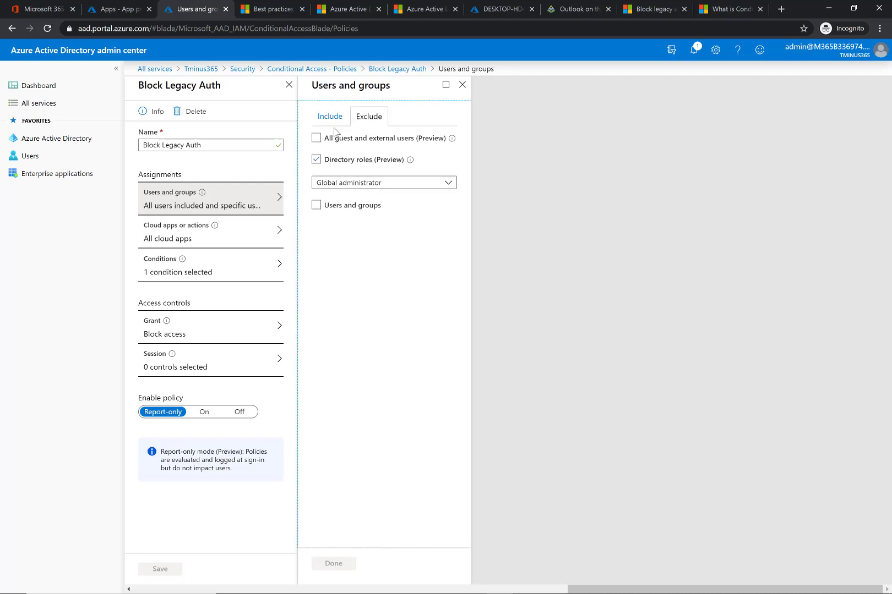
pyautogui.click(330, 116)
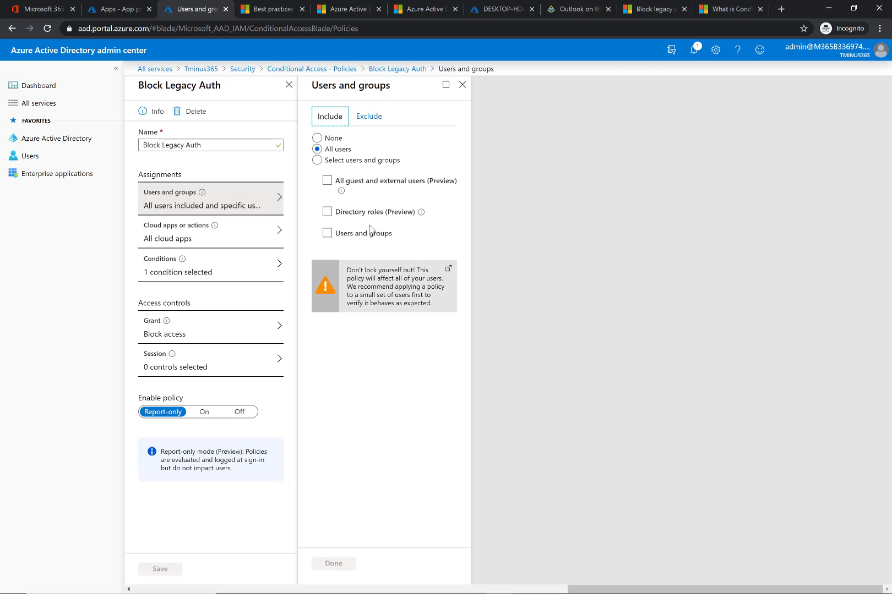
# - Review the policy's cloud apps include and exclude settings
pyautogui.click(227, 229)
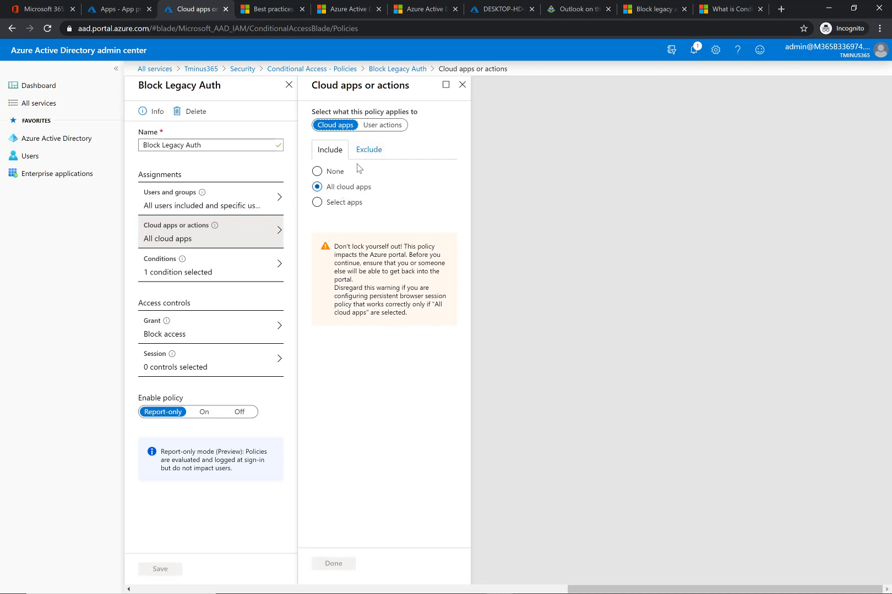
pyautogui.click(358, 160)
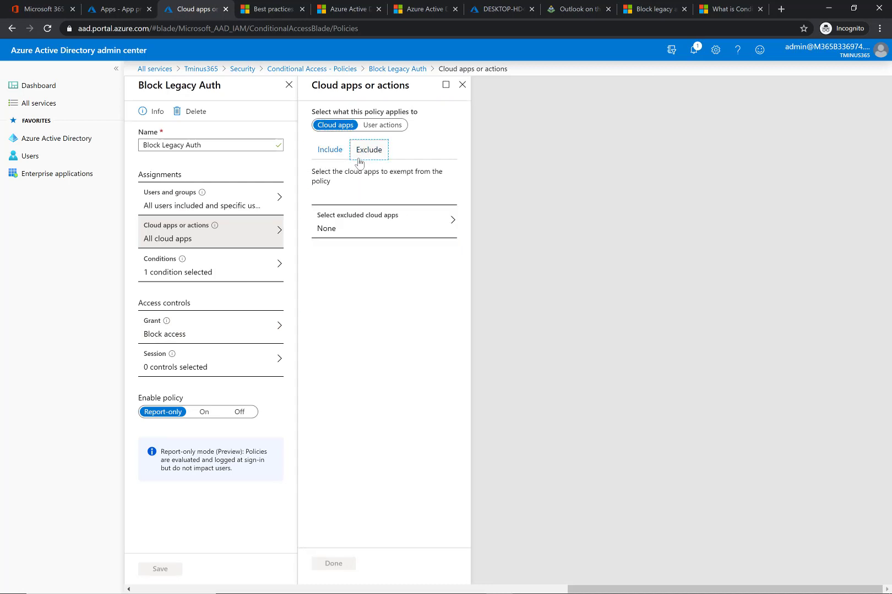
pyautogui.click(384, 233)
pyautogui.click(325, 150)
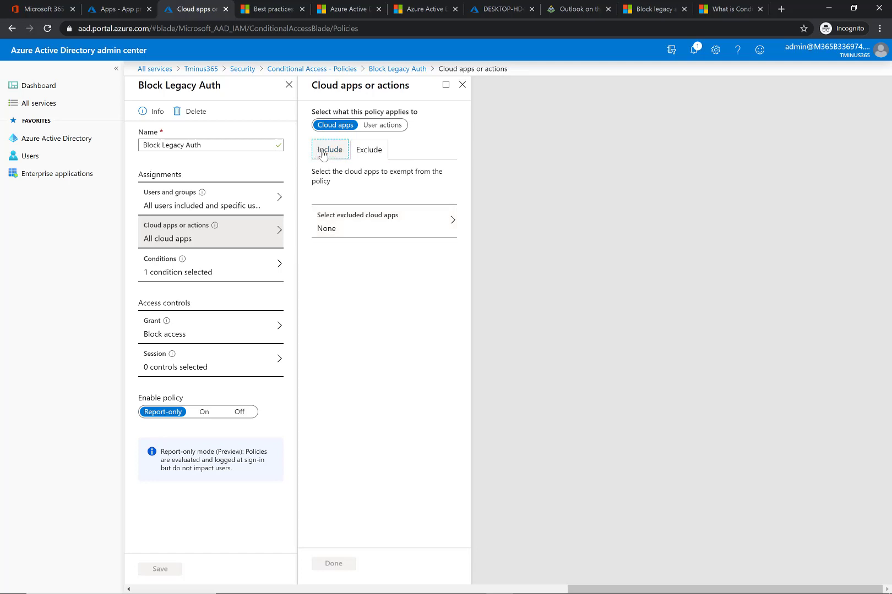
pyautogui.click(362, 152)
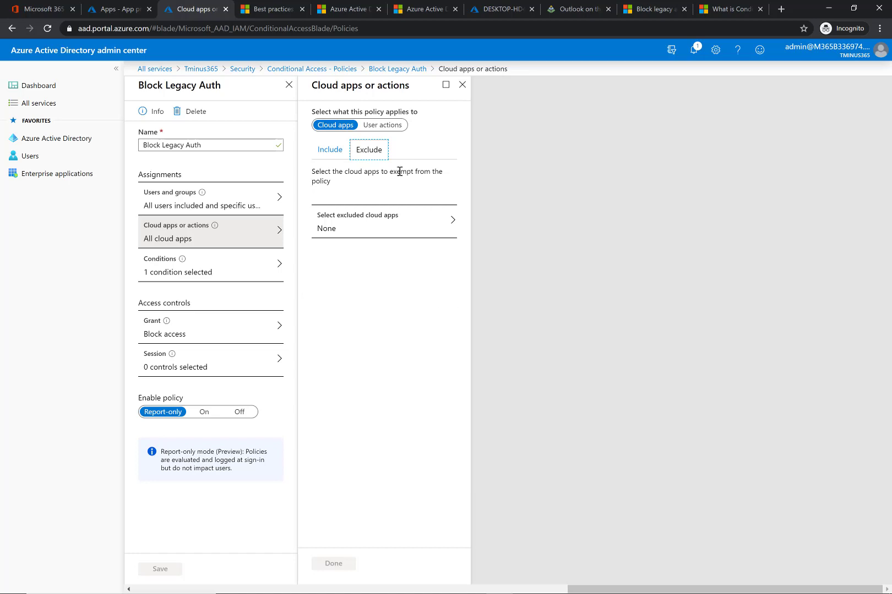
pyautogui.click(319, 149)
# - Review the policy's client apps condition, including the Other clients option, and close the Conditions panels
pyautogui.click(239, 265)
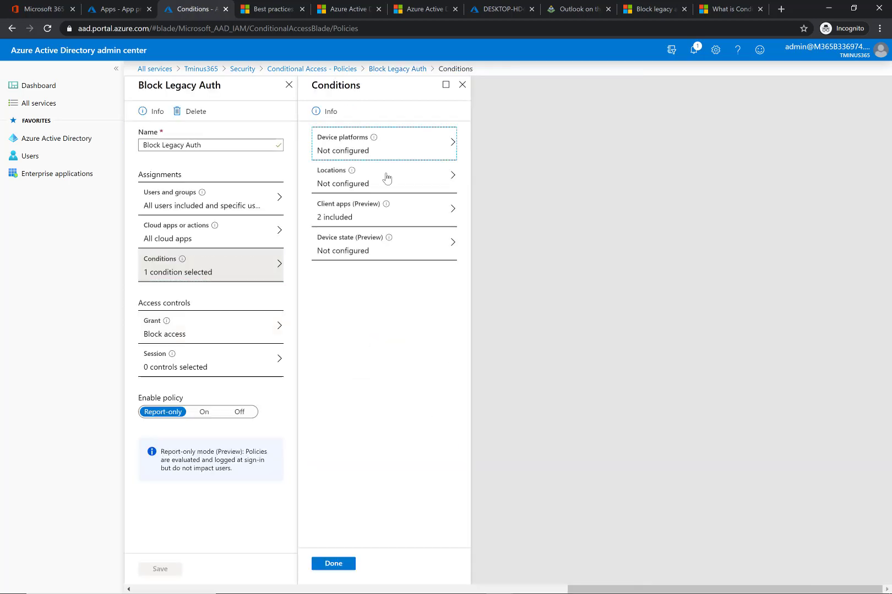
pyautogui.click(389, 215)
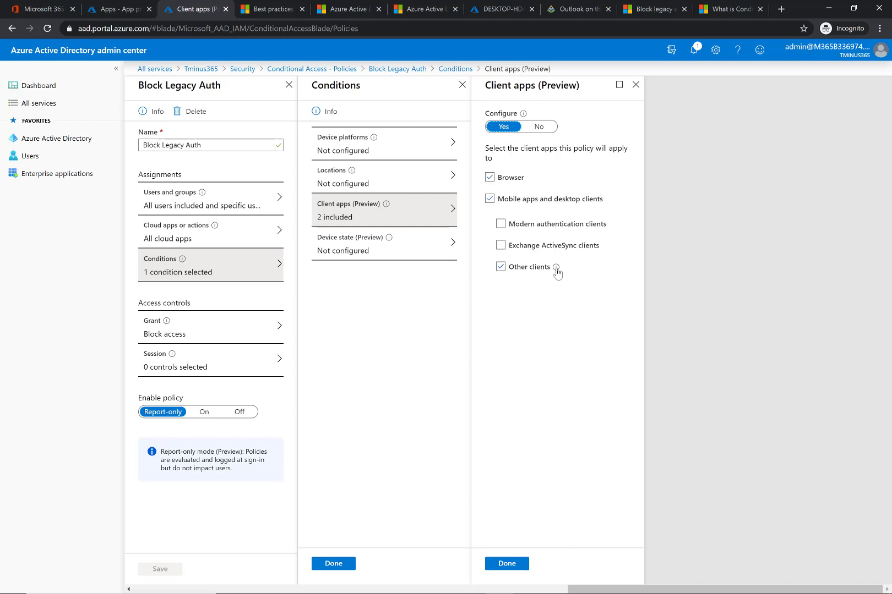
pyautogui.moveTo(556, 270)
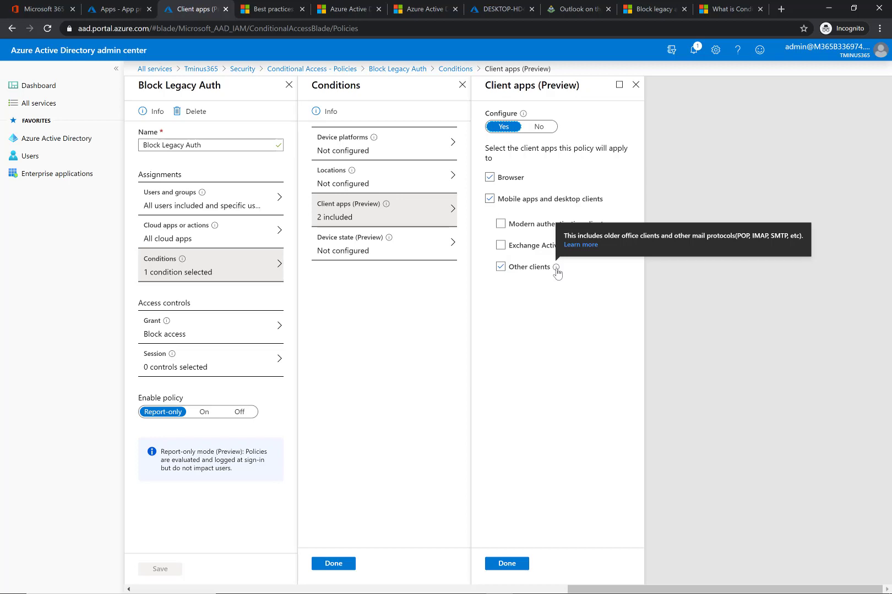
pyautogui.click(512, 567)
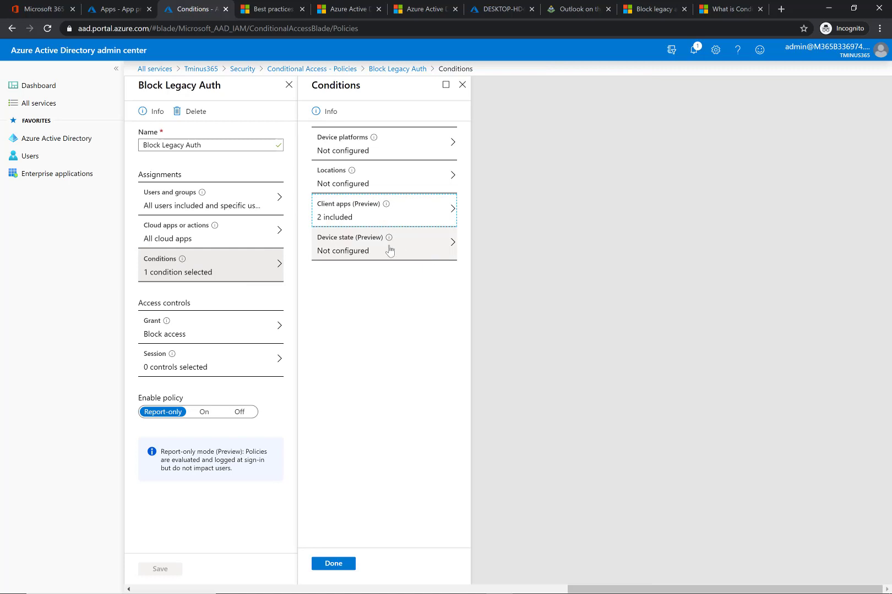
pyautogui.click(333, 563)
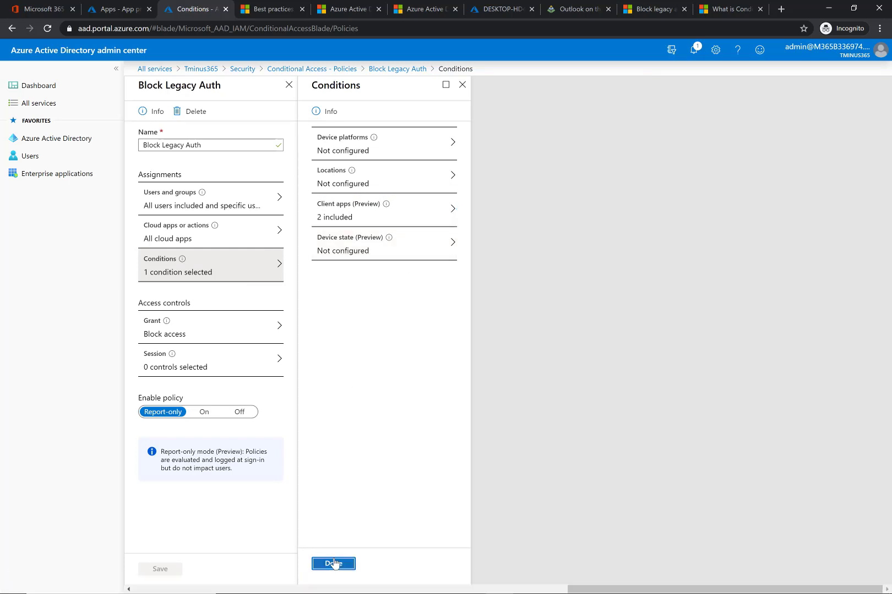
# - Review the policy's Grant and Session controls and close both panels
pyautogui.click(239, 330)
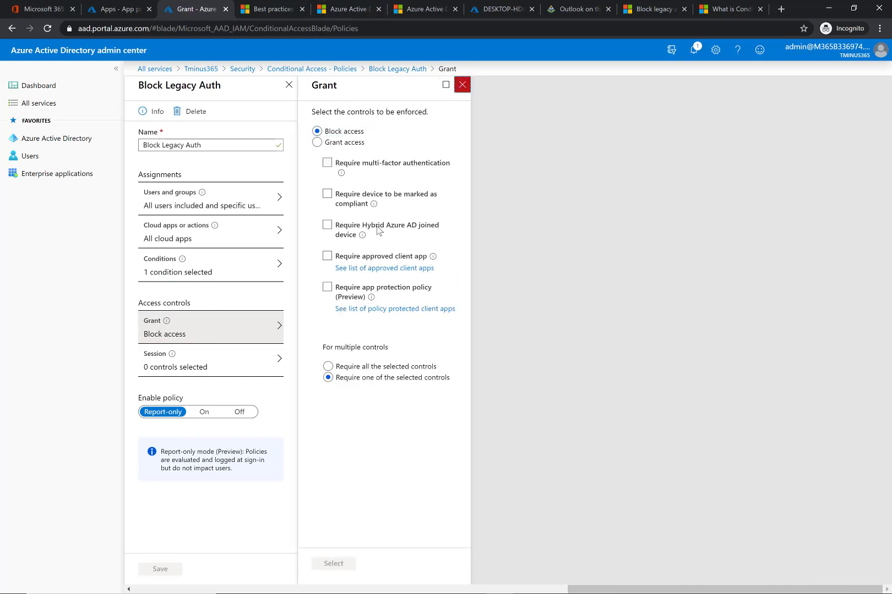
pyautogui.click(461, 88)
pyautogui.click(198, 368)
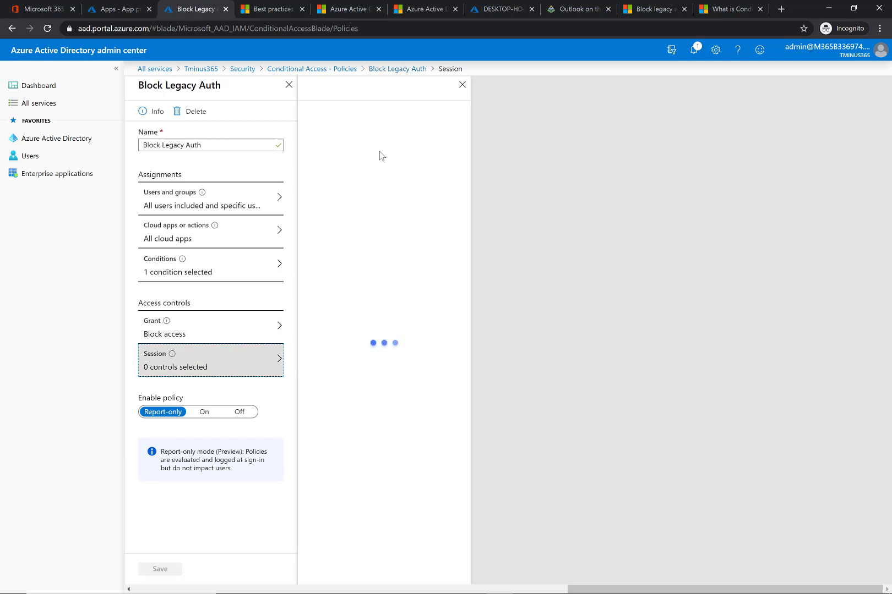
pyautogui.click(461, 85)
pyautogui.press('Return')
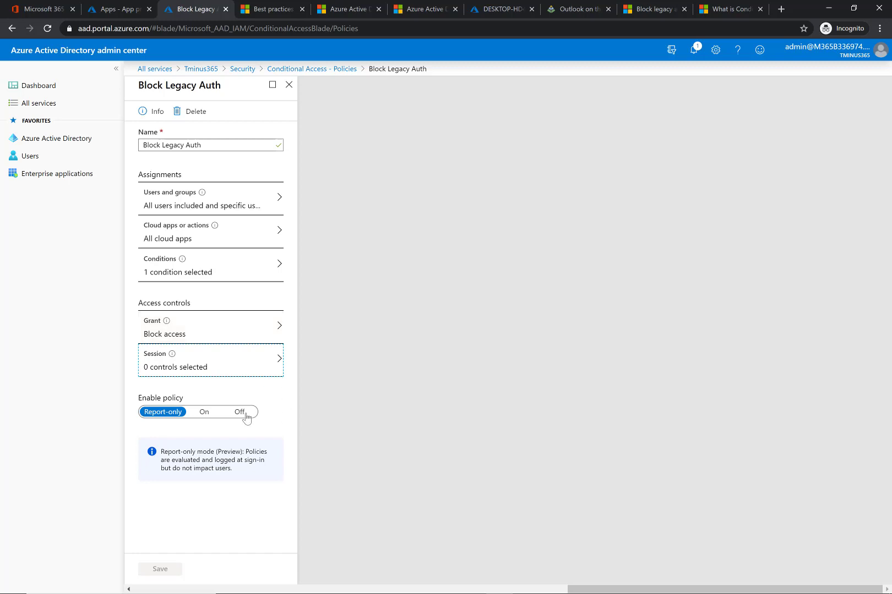
pyautogui.click(311, 69)
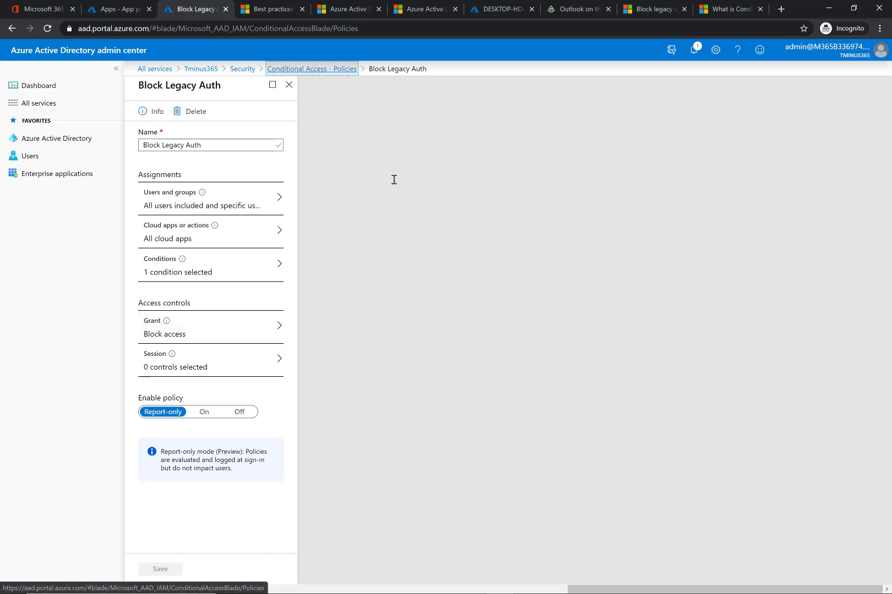
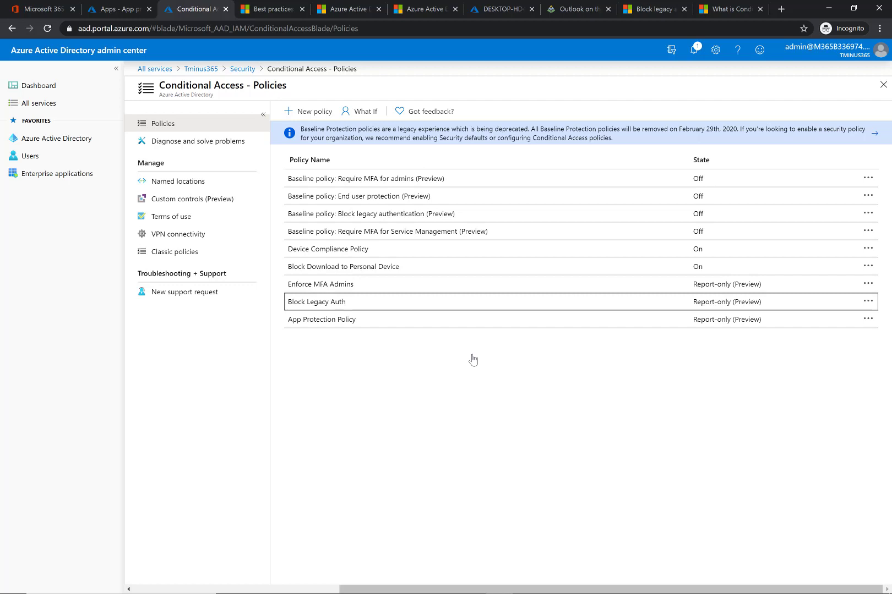
# - Open the Block Download to Personal Device policy and review its users and groups and cloud apps assignments
pyautogui.click(368, 266)
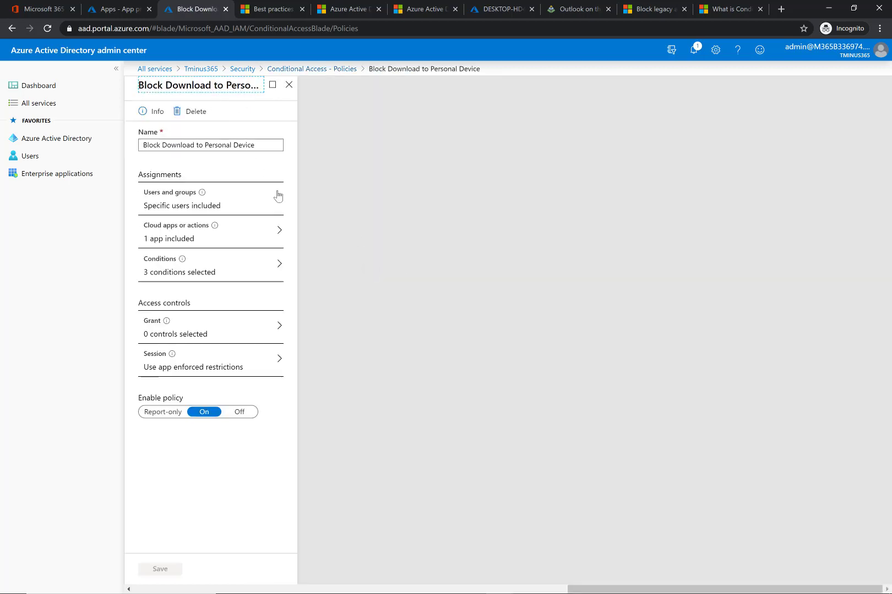
pyautogui.click(263, 198)
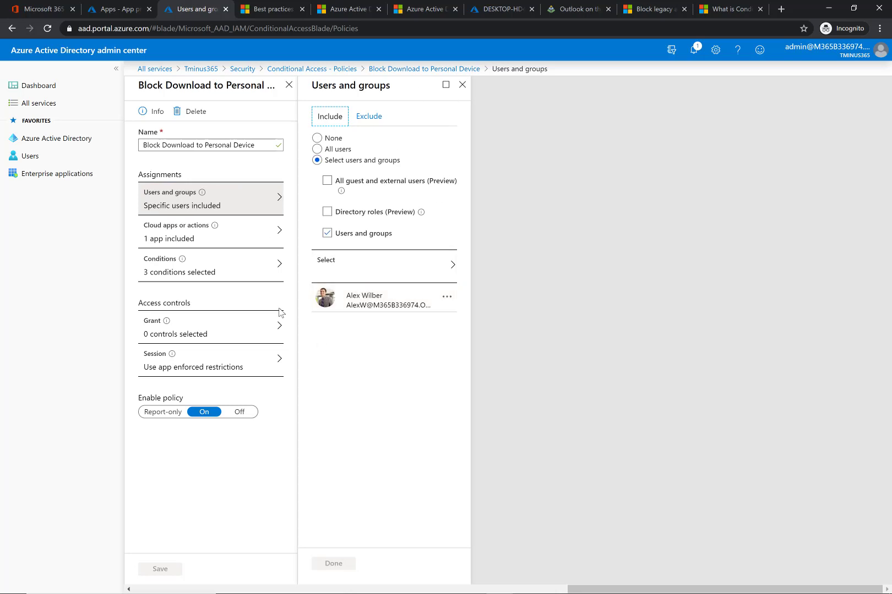
pyautogui.click(257, 242)
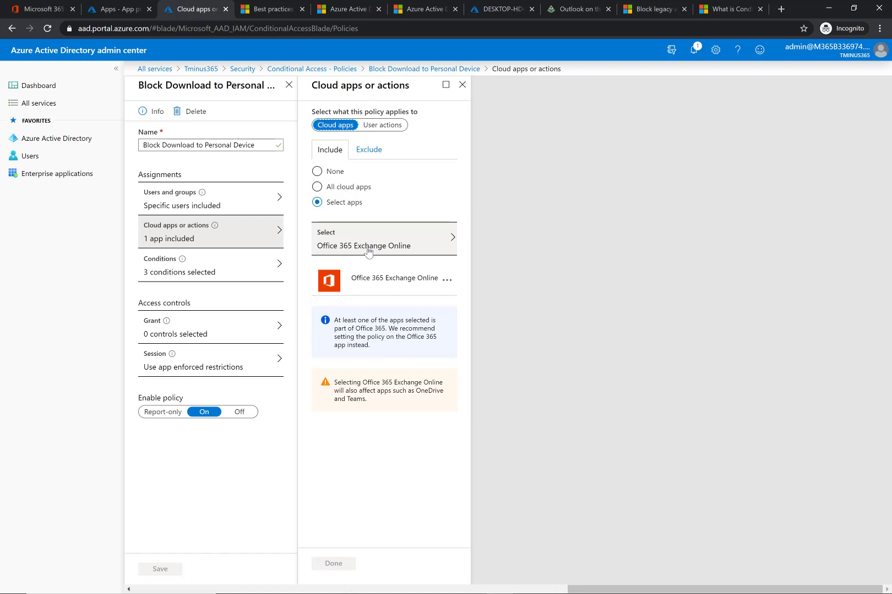
pyautogui.click(463, 85)
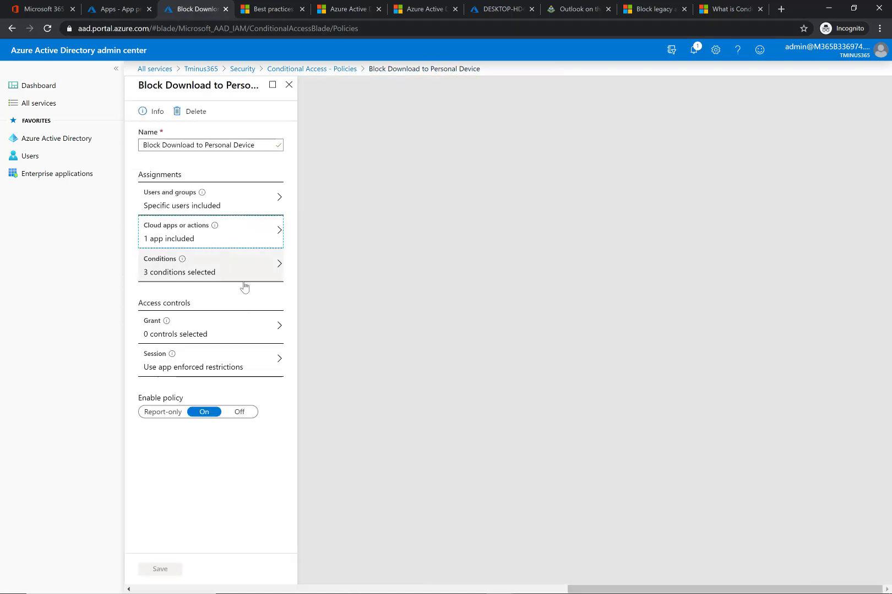
# - Review the policy's Locations include and exclude settings and its Client apps condition, including the advanced client options
pyautogui.click(254, 267)
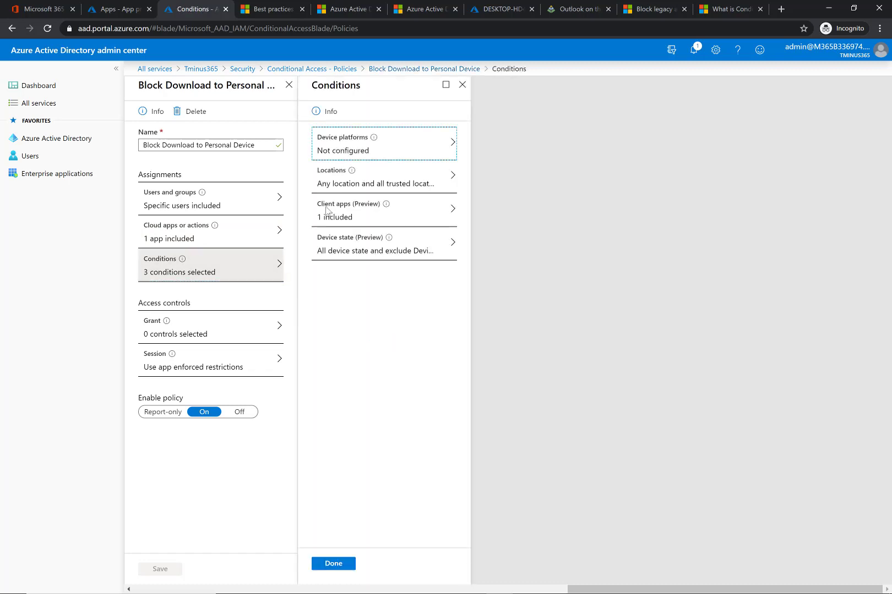
pyautogui.click(385, 187)
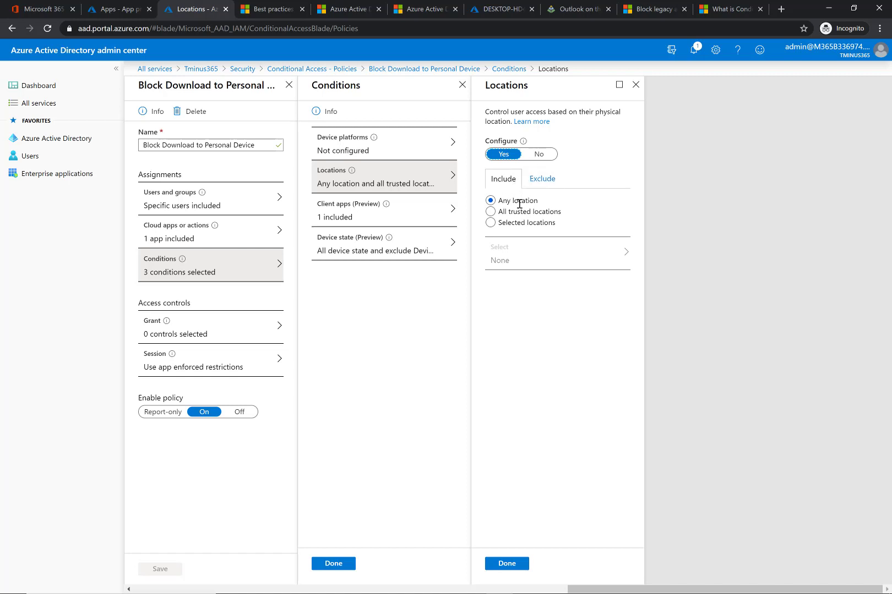
pyautogui.click(541, 180)
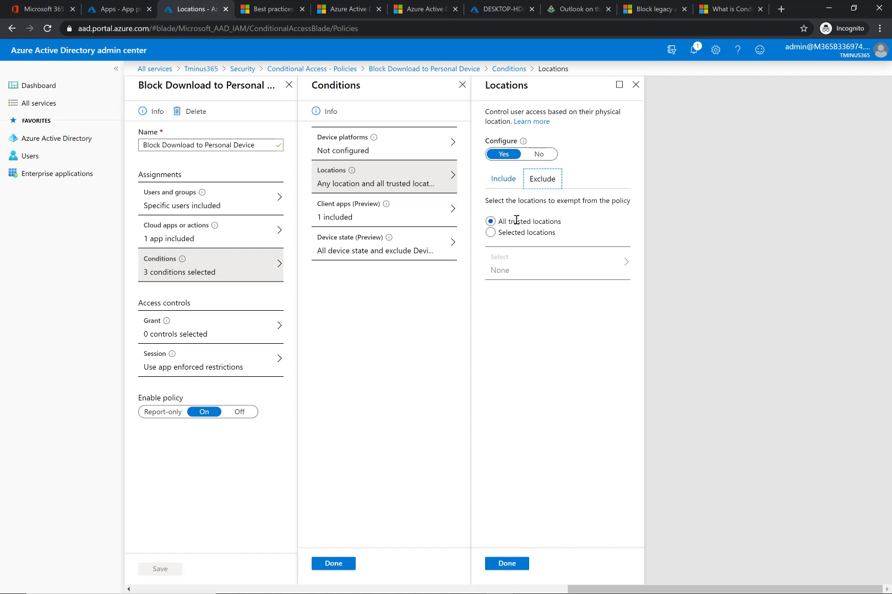
pyautogui.click(508, 176)
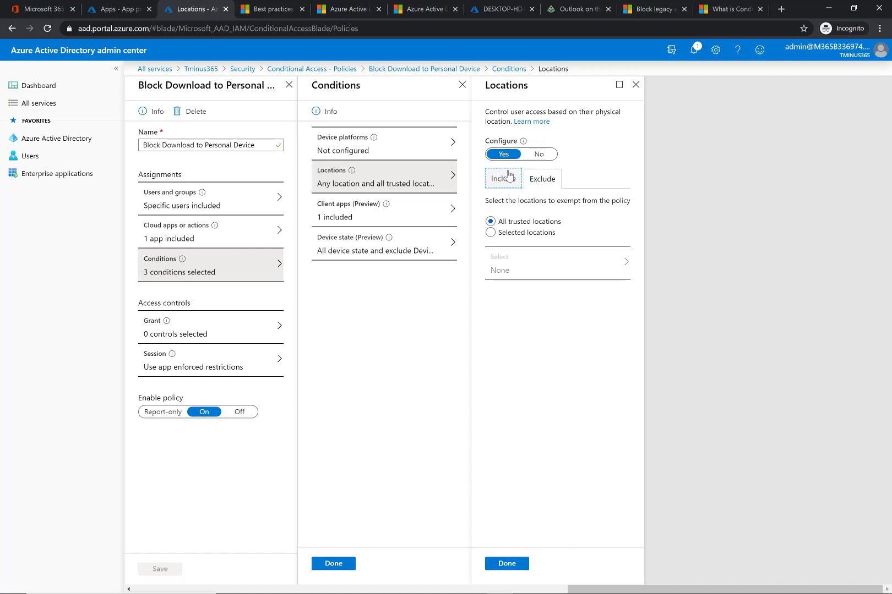
pyautogui.click(418, 209)
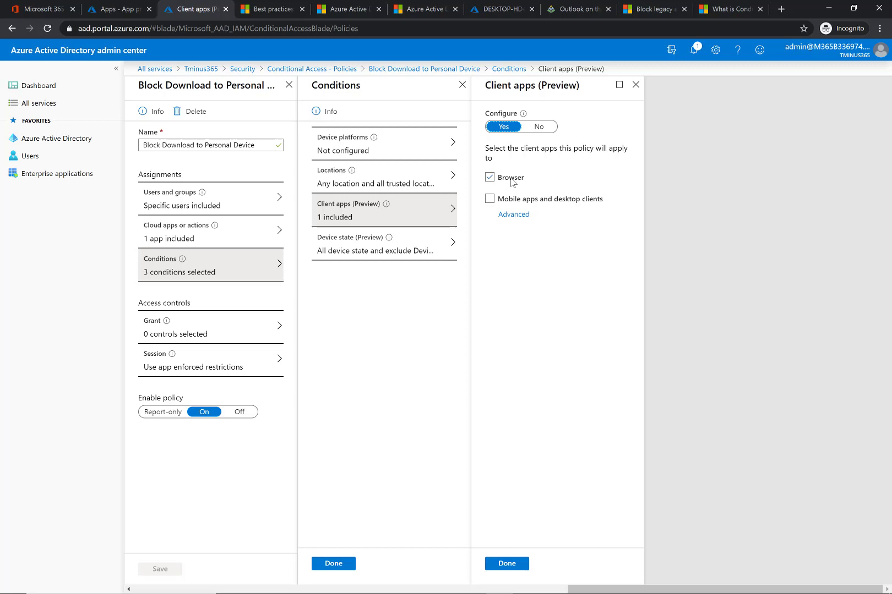
pyautogui.click(518, 214)
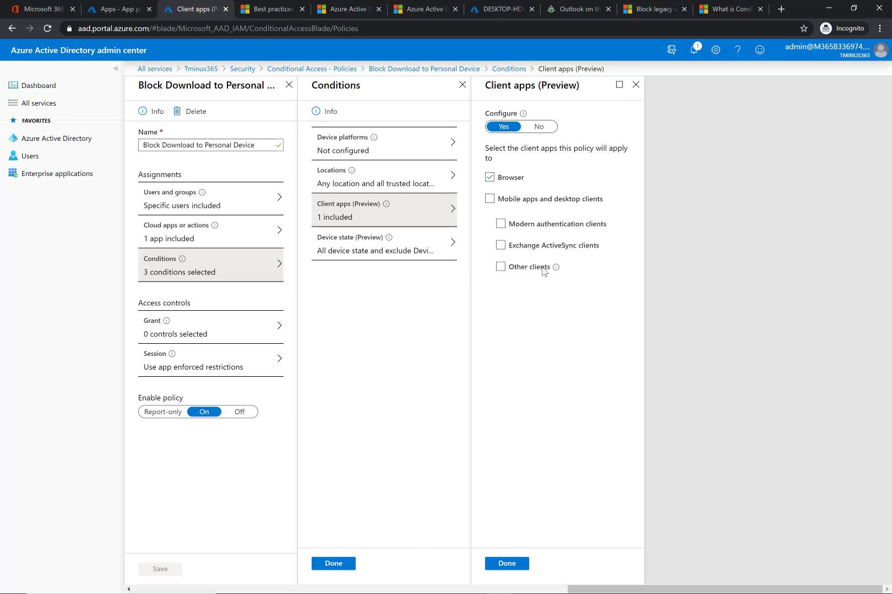
# - Toggle the Device state condition's Configure off and on, exclude devices marked as compliant, and close the Conditions panels
pyautogui.click(428, 243)
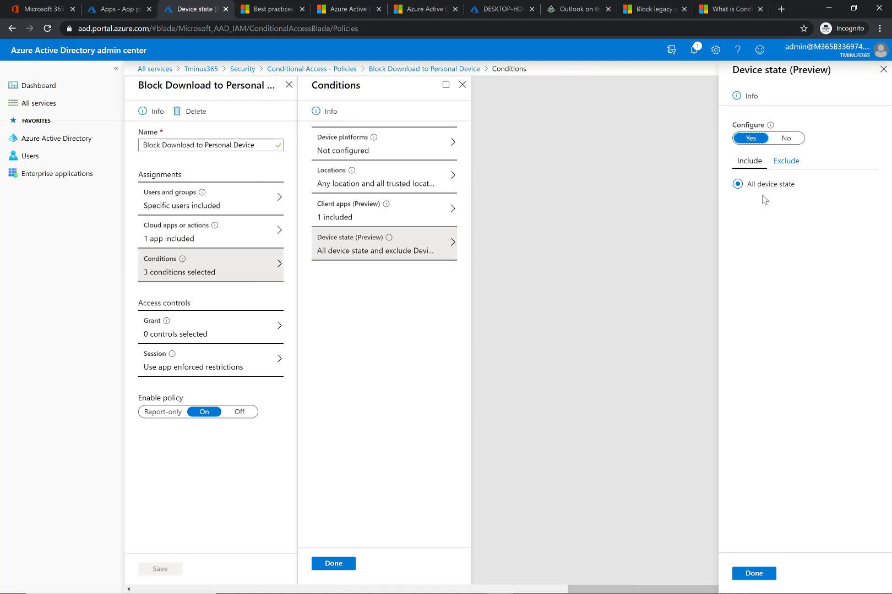
pyautogui.click(786, 138)
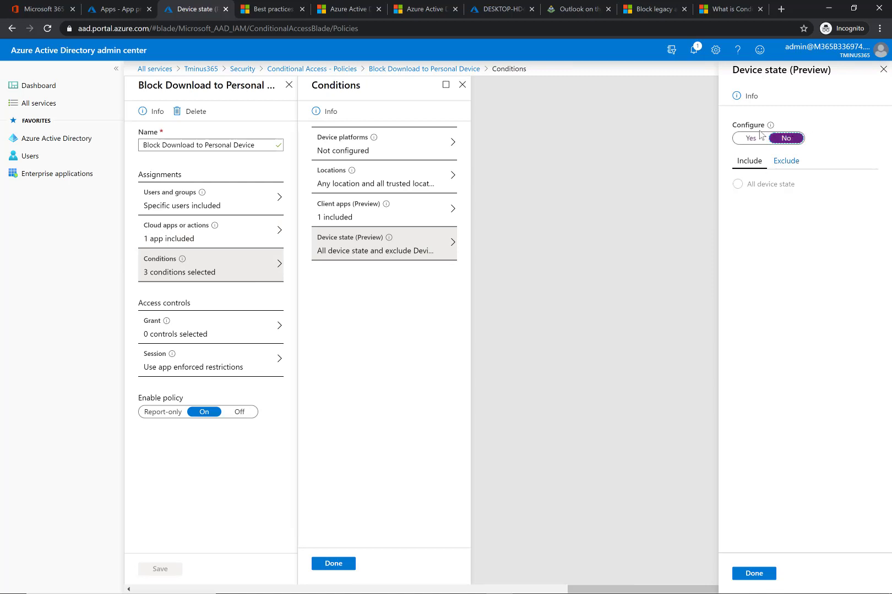
pyautogui.click(750, 138)
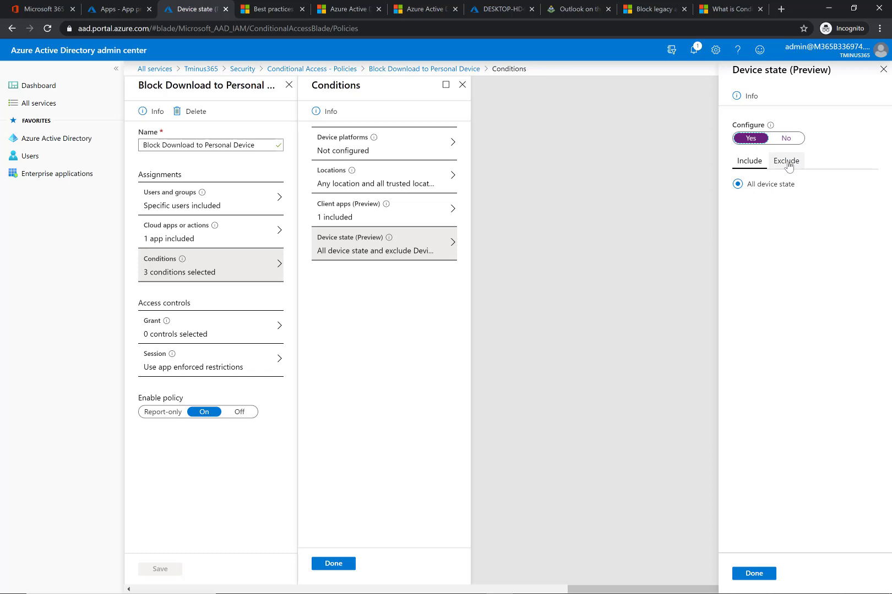
pyautogui.click(787, 162)
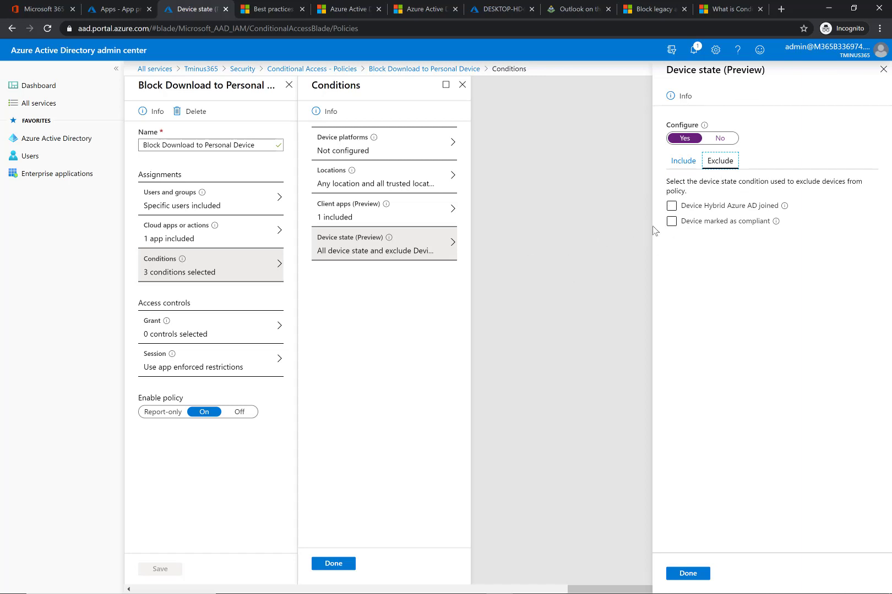
pyautogui.click(671, 221)
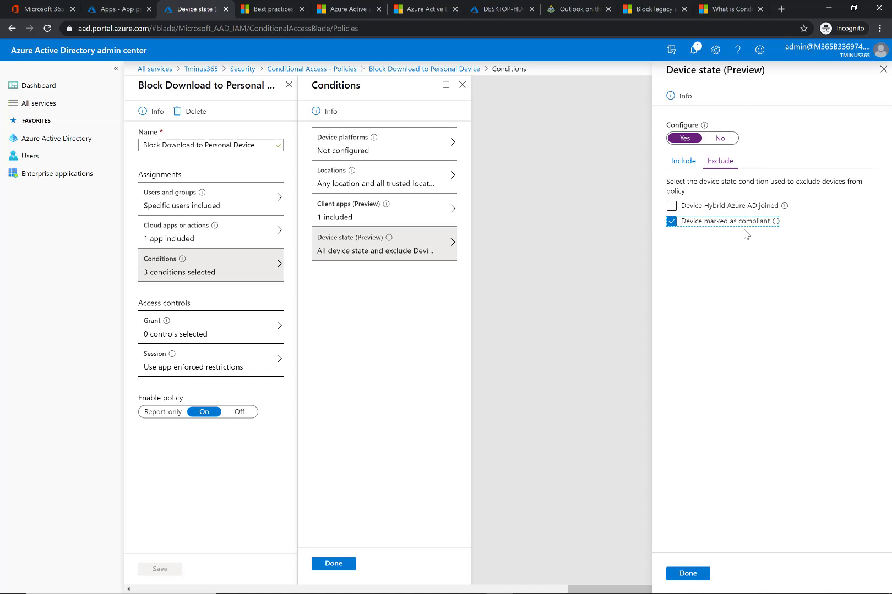
pyautogui.click(884, 68)
pyautogui.click(495, 88)
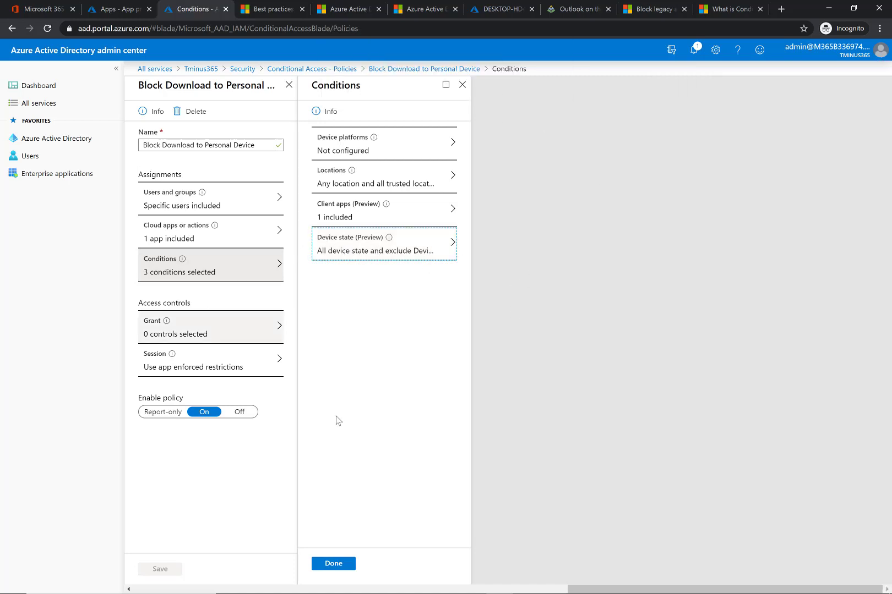
pyautogui.click(333, 563)
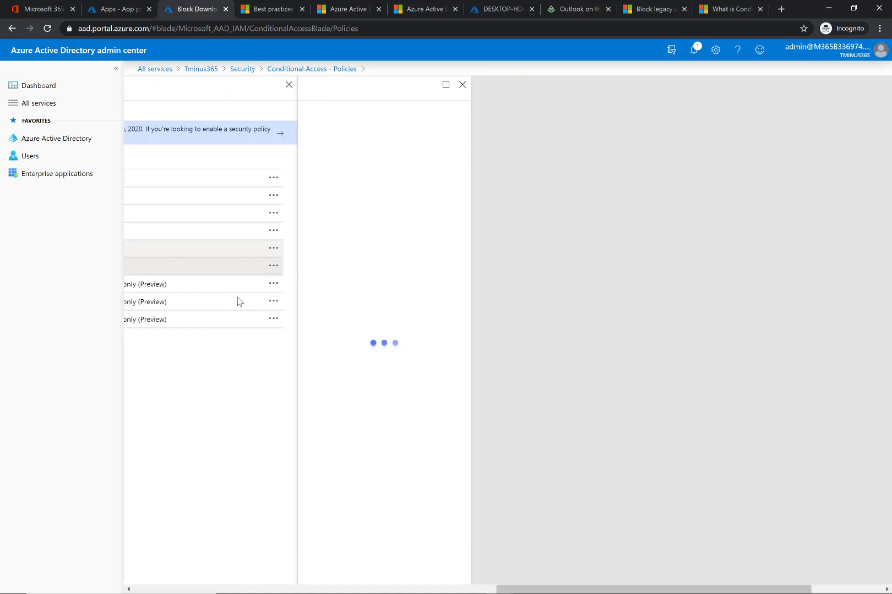
# - Review the policy's Grant controls and its Session controls with app enforced restrictions
pyautogui.click(217, 342)
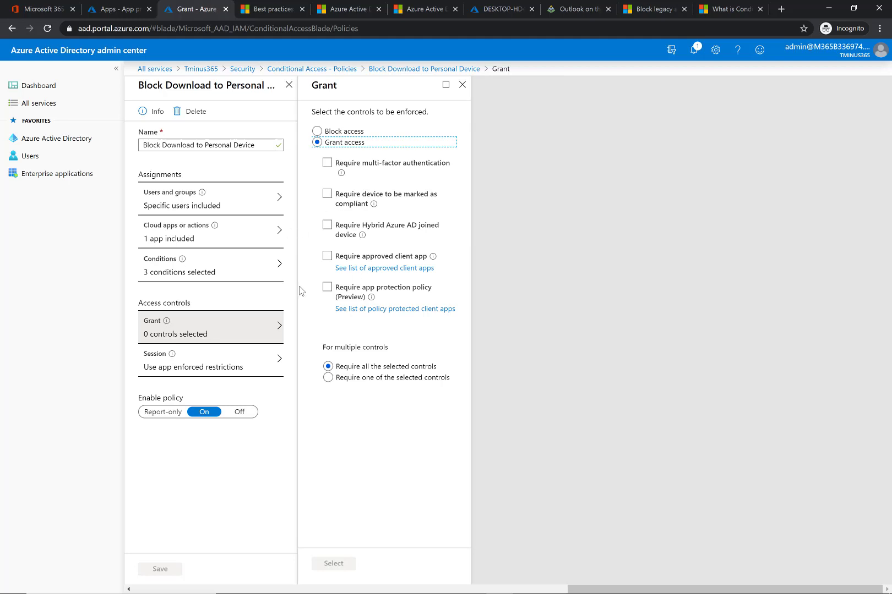
pyautogui.click(462, 84)
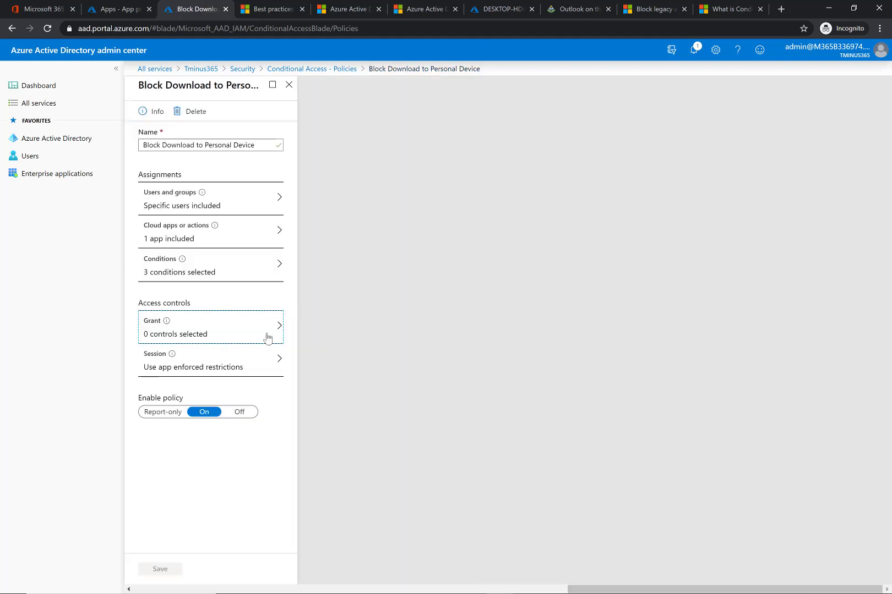
pyautogui.click(254, 361)
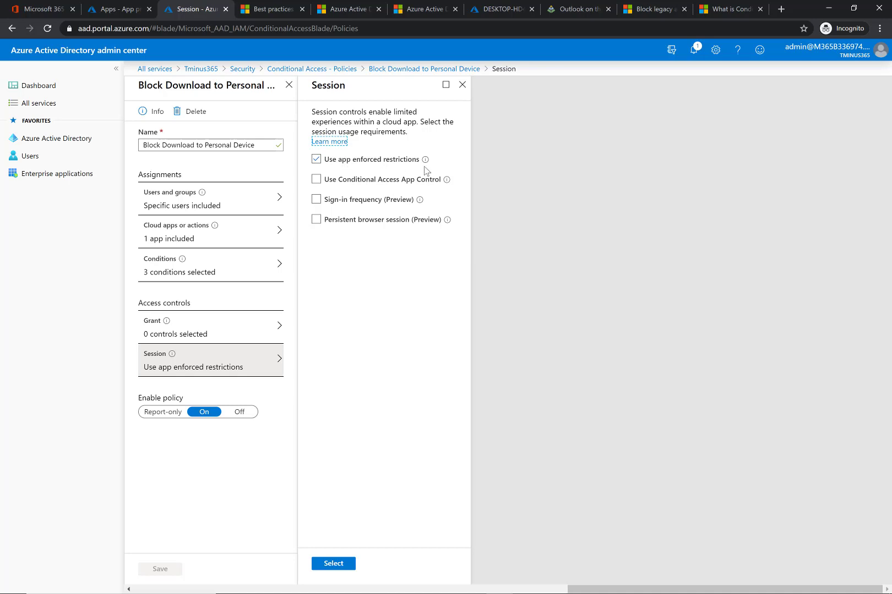
pyautogui.moveTo(426, 168)
# - Switch to the Outlook on the web conditional access article and scroll through its setup instructions
pyautogui.click(572, 8)
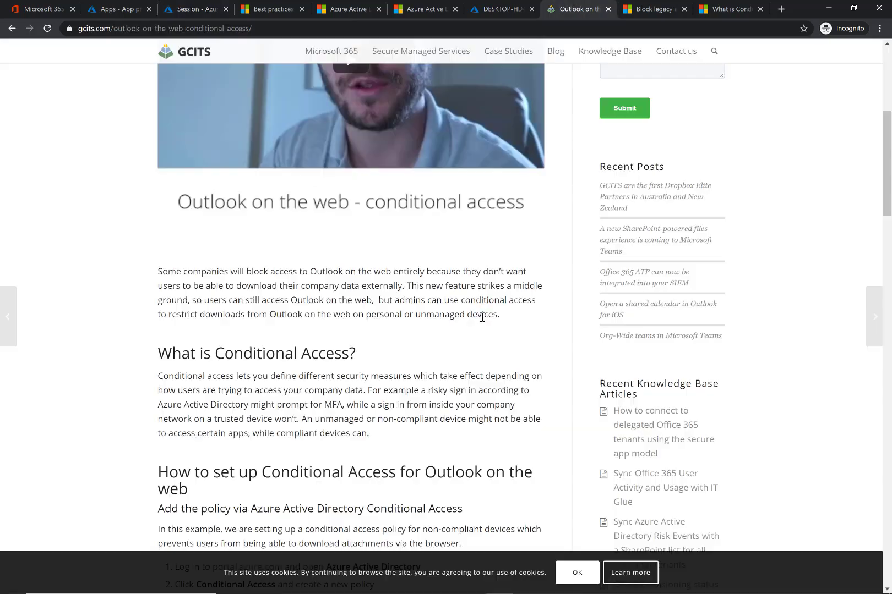
pyautogui.scroll(6, 483, 318)
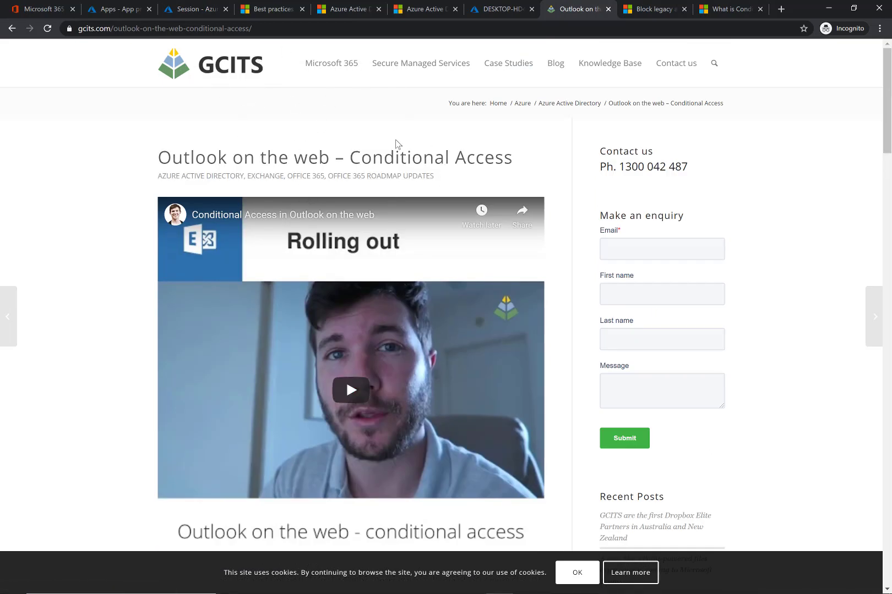
pyautogui.scroll(-6, 395, 143)
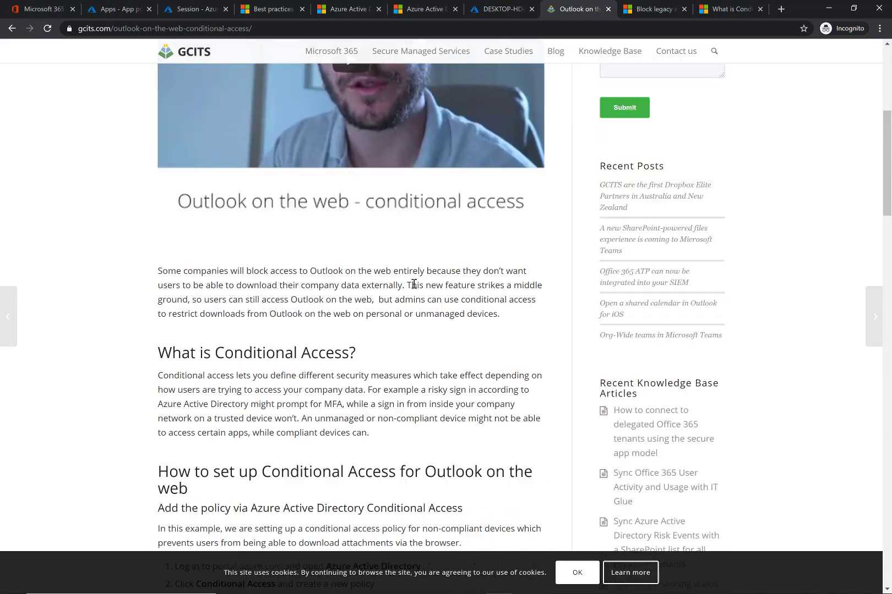
pyautogui.scroll(-5, 414, 284)
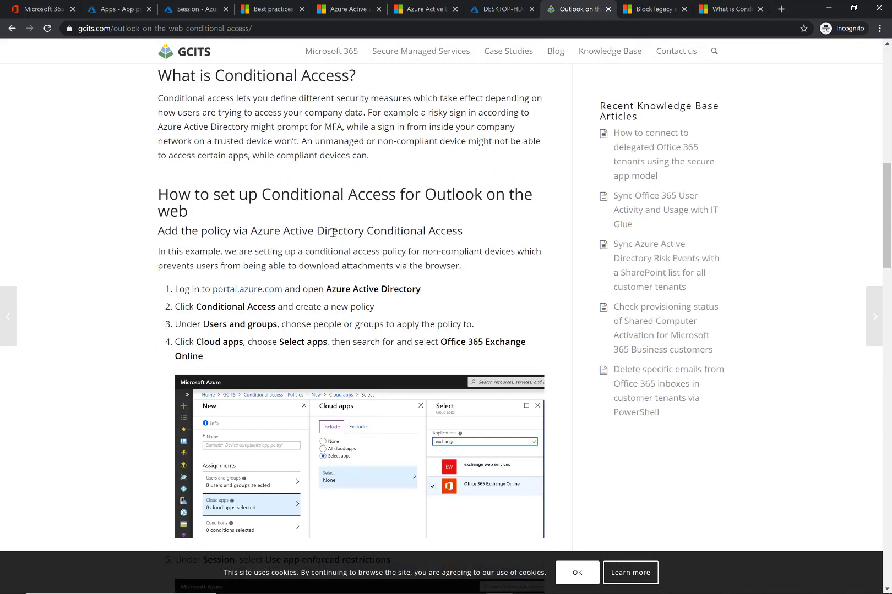
pyautogui.scroll(-4, 333, 233)
pyautogui.scroll(-8, 346, 264)
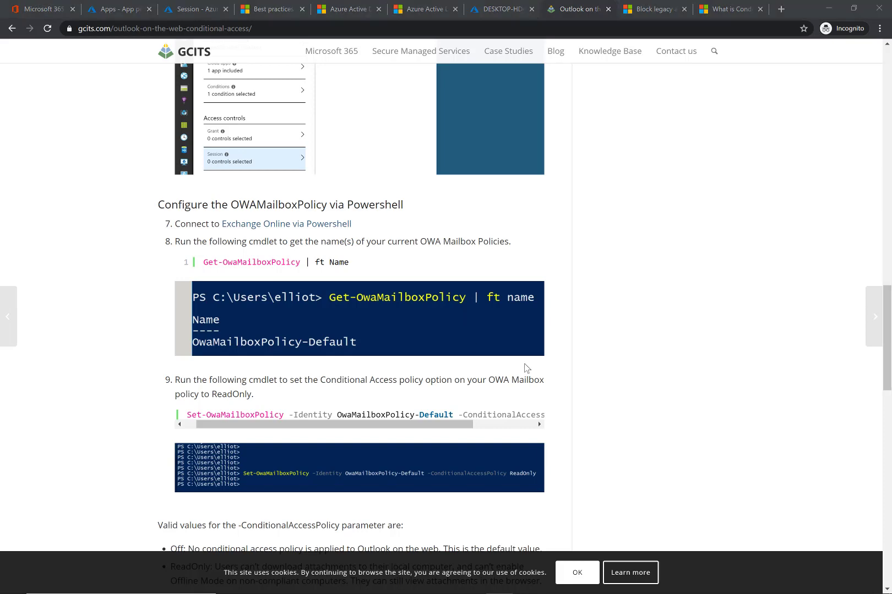
# - Switch to the Windows PowerShell window and scroll through its earlier OWA mailbox policy output
pyautogui.hotkey('alt', 'Tab')
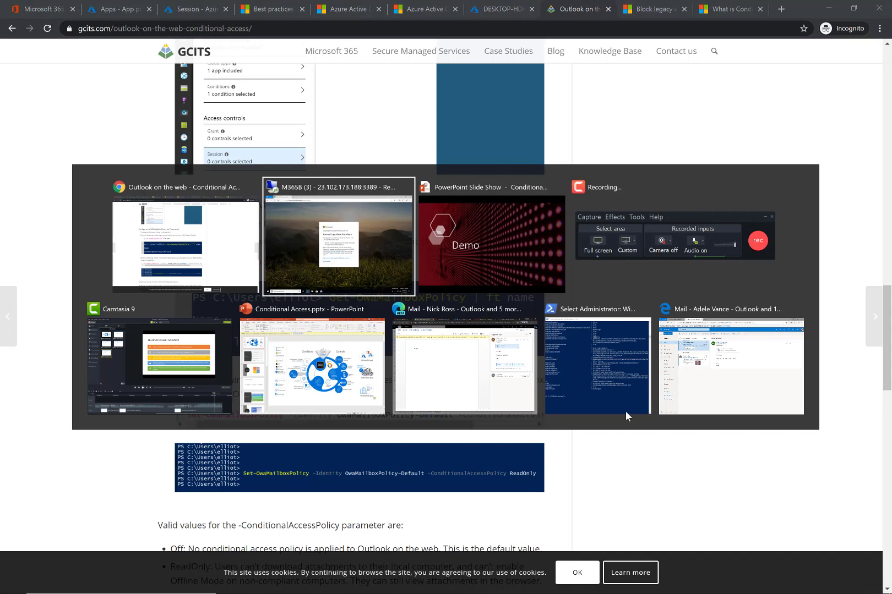
pyautogui.press('Escape')
pyautogui.hotkey('alt', 'Tab')
pyautogui.scroll(20, 536, 338)
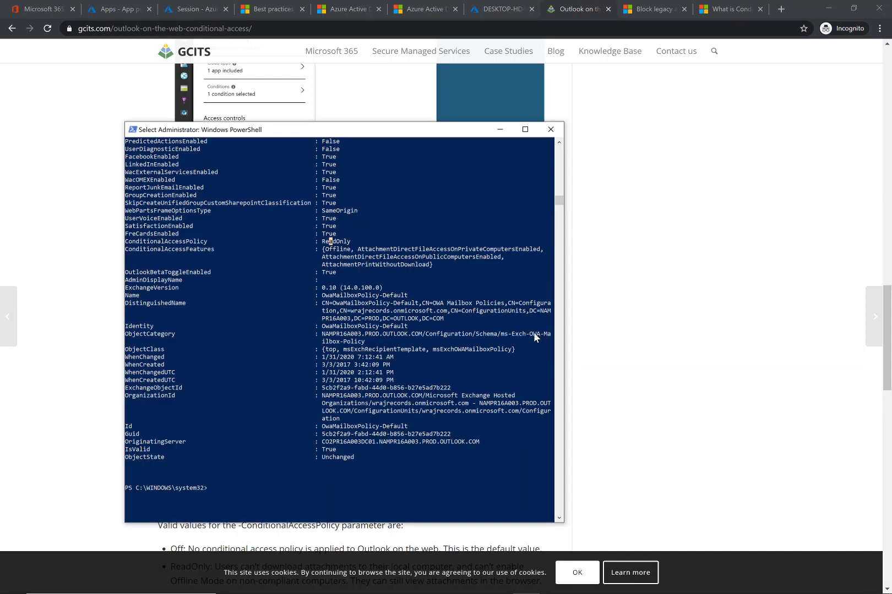
pyautogui.scroll(15, 534, 333)
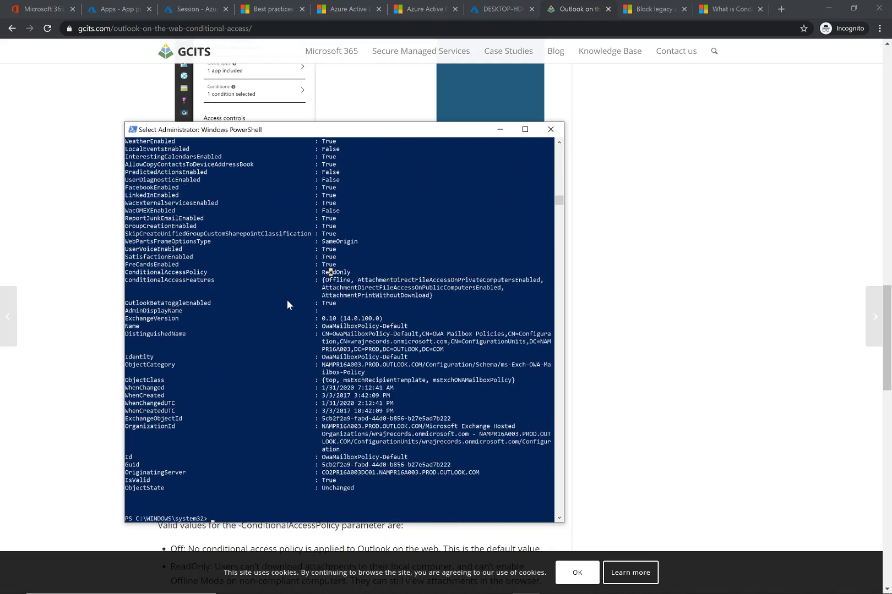
# - Rerun Get-OwaMailboxPolicy -Identity OwaMailboxPolicy-Default and enter the account password in the credential request
pyautogui.press('Up')
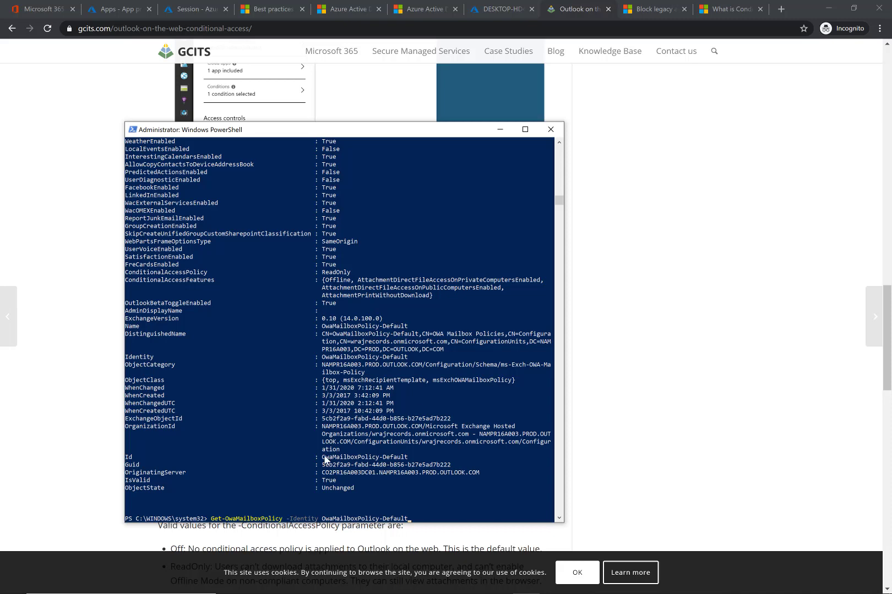
pyautogui.moveTo(337, 518); pyautogui.dragTo(453, 525)
pyautogui.click(427, 466)
pyautogui.moveTo(420, 365); pyautogui.dragTo(359, 349)
pyautogui.click(359, 349)
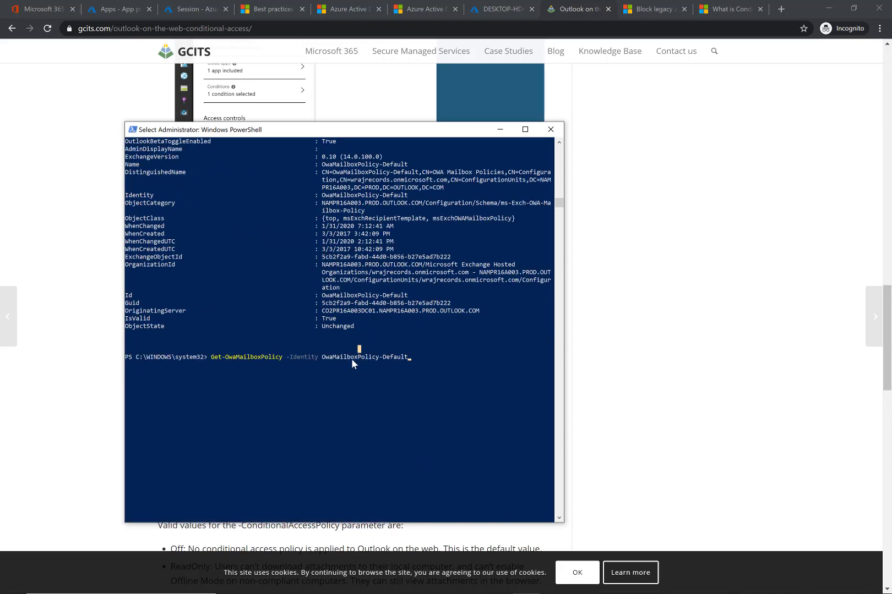
pyautogui.click(427, 357)
pyautogui.press('Escape')
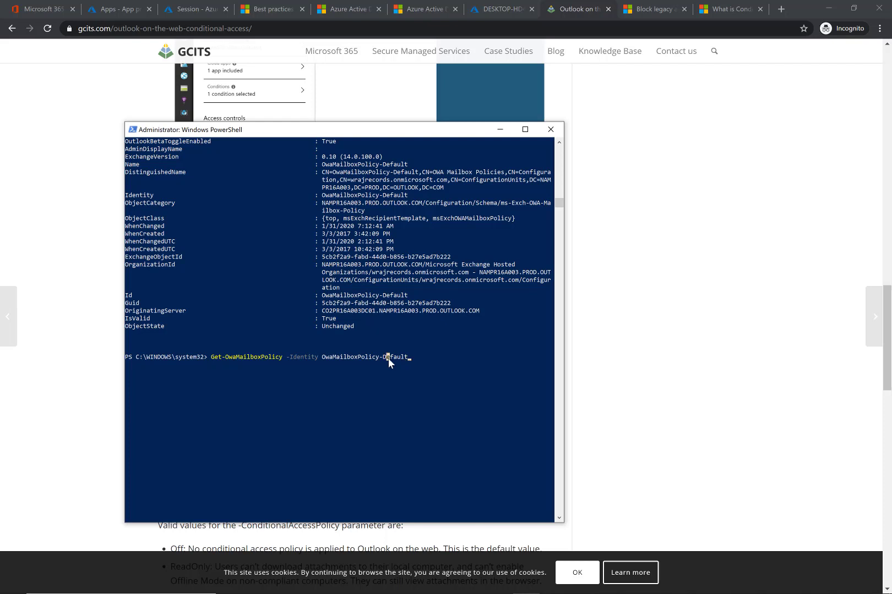
pyautogui.press('Escape')
pyautogui.press('Return')
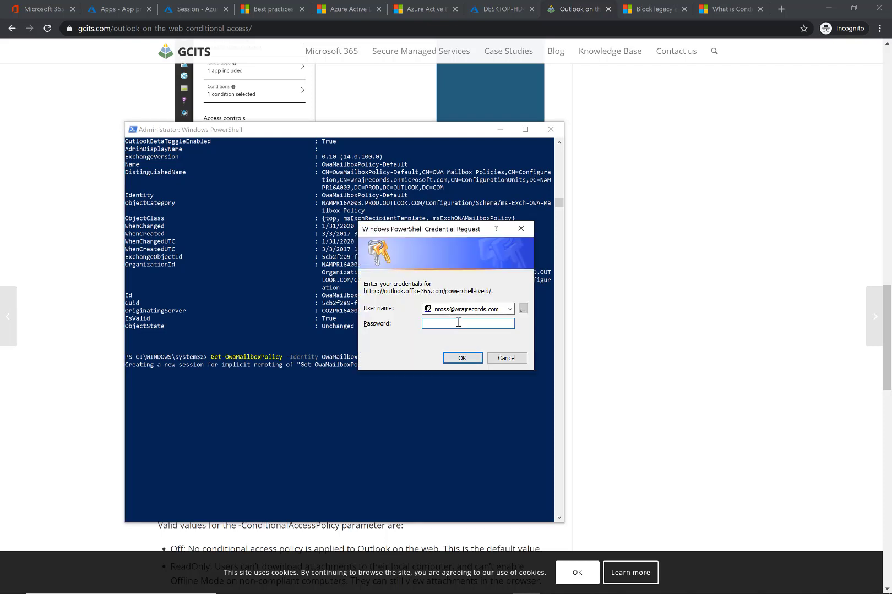
pyautogui.write('*********')
pyautogui.press('Return')
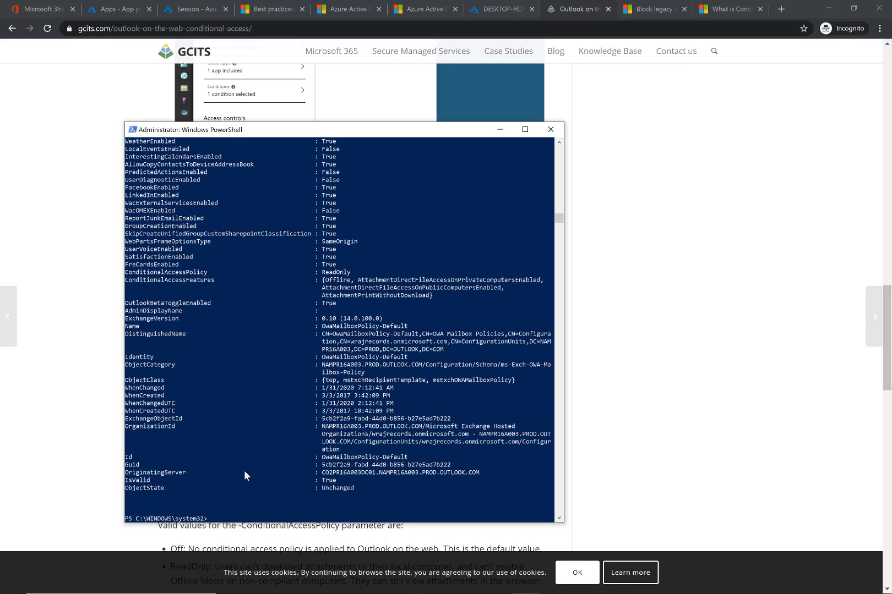
# - Highlight the OwaMailboxPolicy-Default name and Id values in the command output
pyautogui.doubleClick(346, 327)
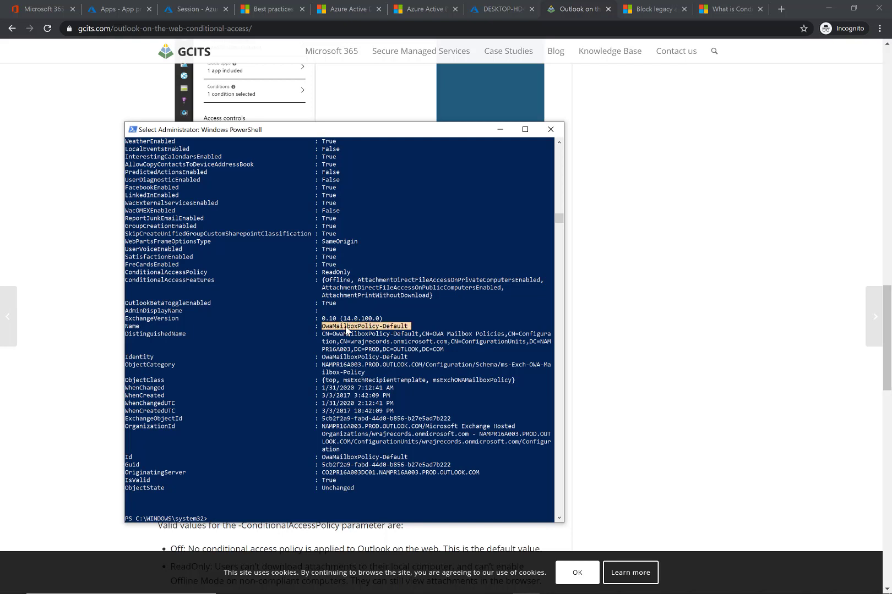
pyautogui.doubleClick(333, 458)
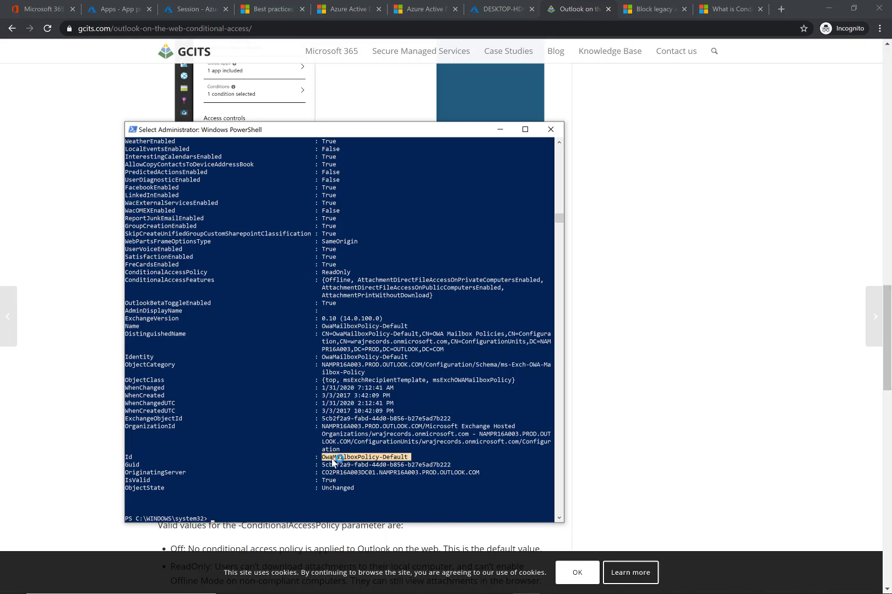
# - Highlight the Identity value and the ConditionalAccessPolicy ReadOnly entry in the OWA mailbox policy output
pyautogui.doubleClick(338, 359)
pyautogui.doubleClick(337, 358)
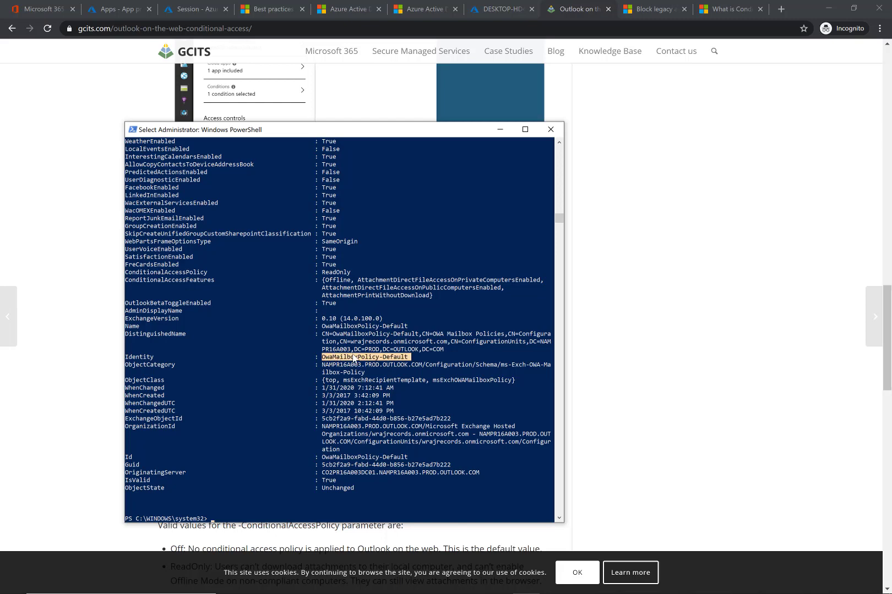
pyautogui.scroll(8, 353, 358)
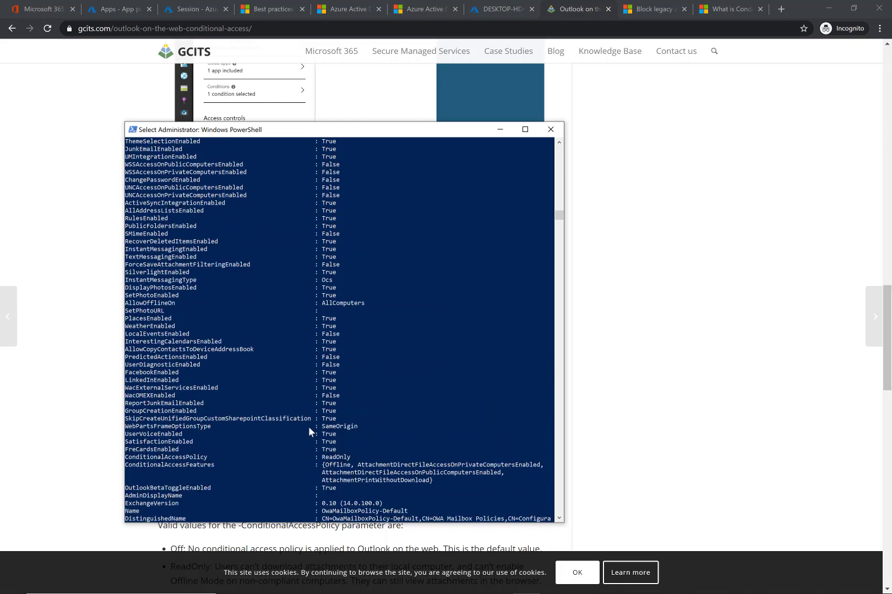
pyautogui.doubleClick(176, 464)
pyautogui.click(176, 458)
pyautogui.doubleClick(177, 458)
pyautogui.doubleClick(345, 459)
# - Paste the Set-OwaMailboxPolicy -Identity OwaMailboxPolicy-Default -ConditionalAccessPolicy ReadOnly command at the prompt and minimize PowerShell
pyautogui.scroll(-14, 346, 459)
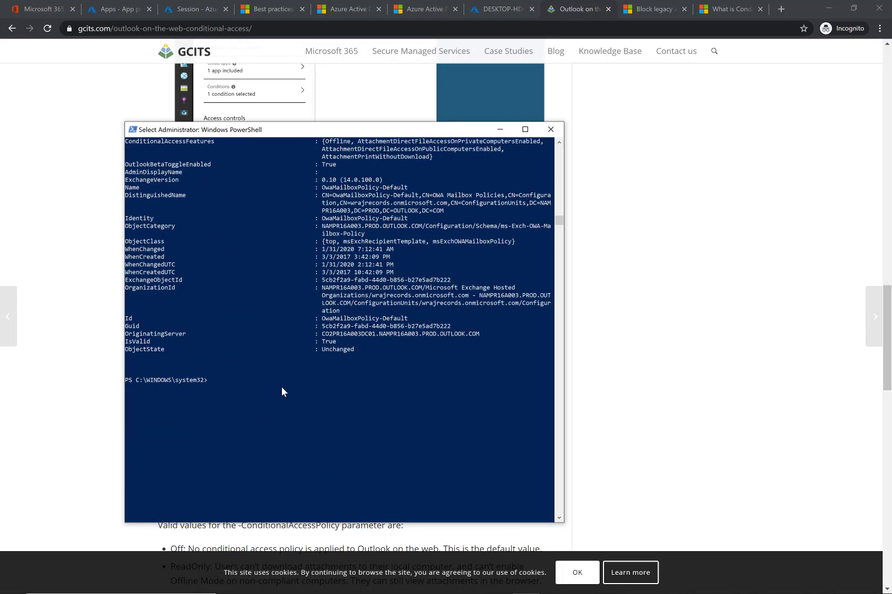
pyautogui.write('Set-OwaMailboxPolicy -Identity OwaMailboxPolicy-Default -ConditionalAccessPolicy ReadOnly')
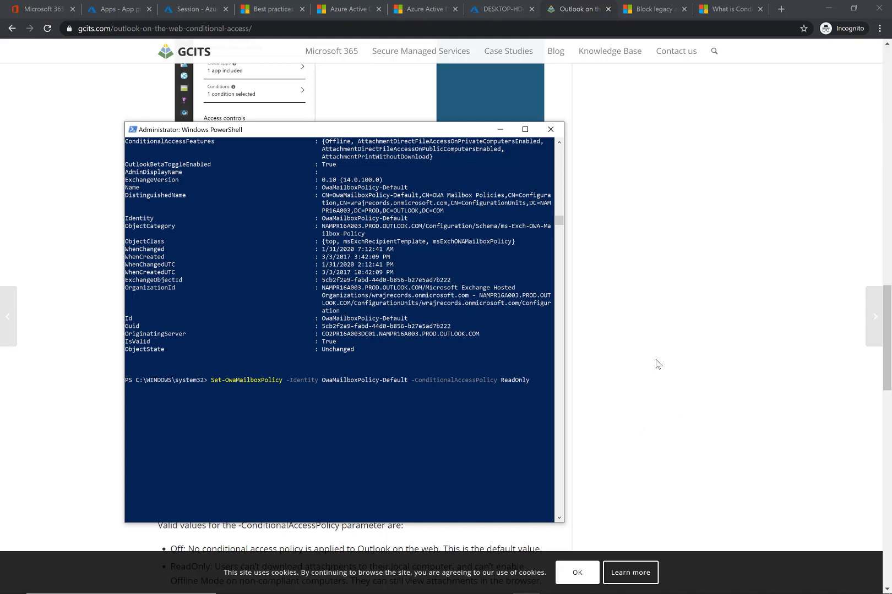
pyautogui.click(500, 129)
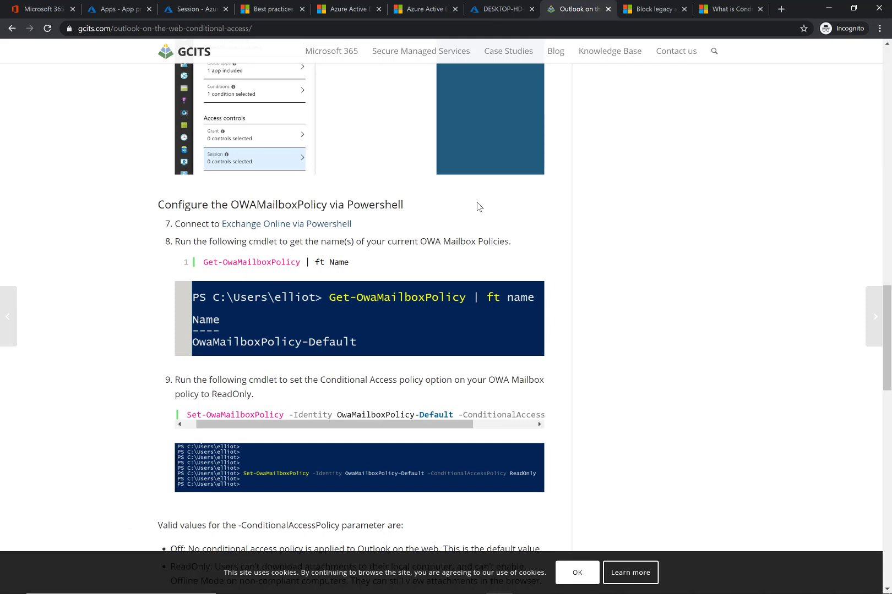
# - Switch to the remote desktop session, open Alex Wilber's Outlook mailbox and check the signed-in account
pyautogui.hotkey('alt', 'Tab')
pyautogui.click(416, 255)
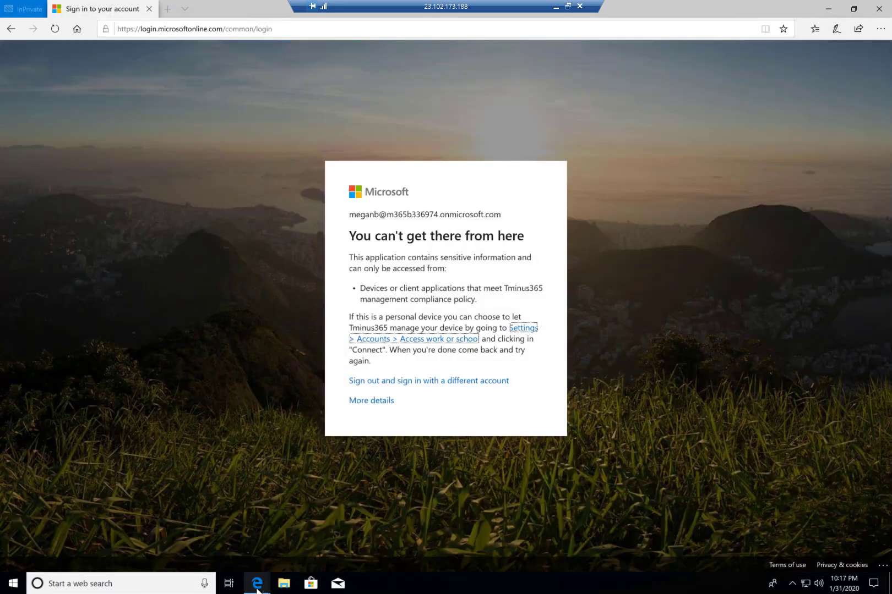
pyautogui.moveTo(257, 583)
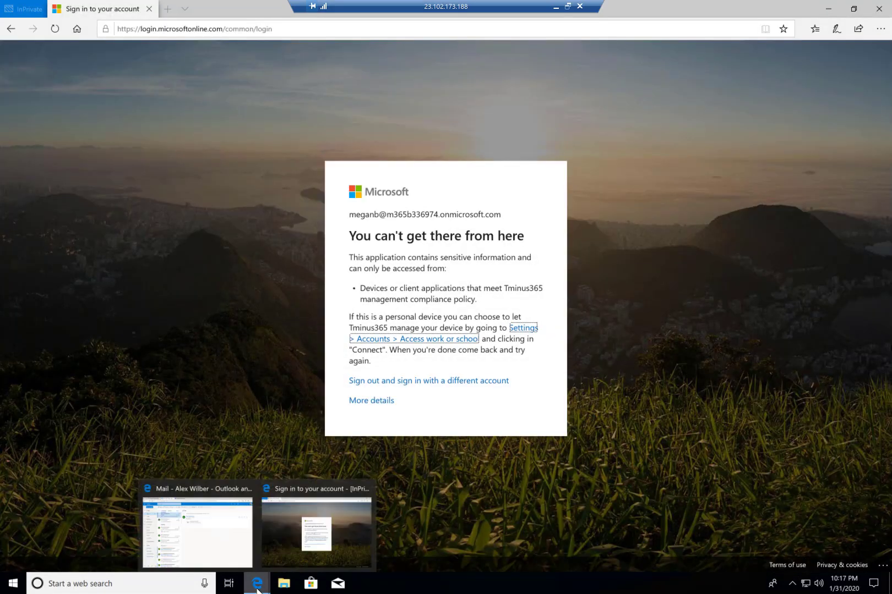
pyautogui.click(196, 537)
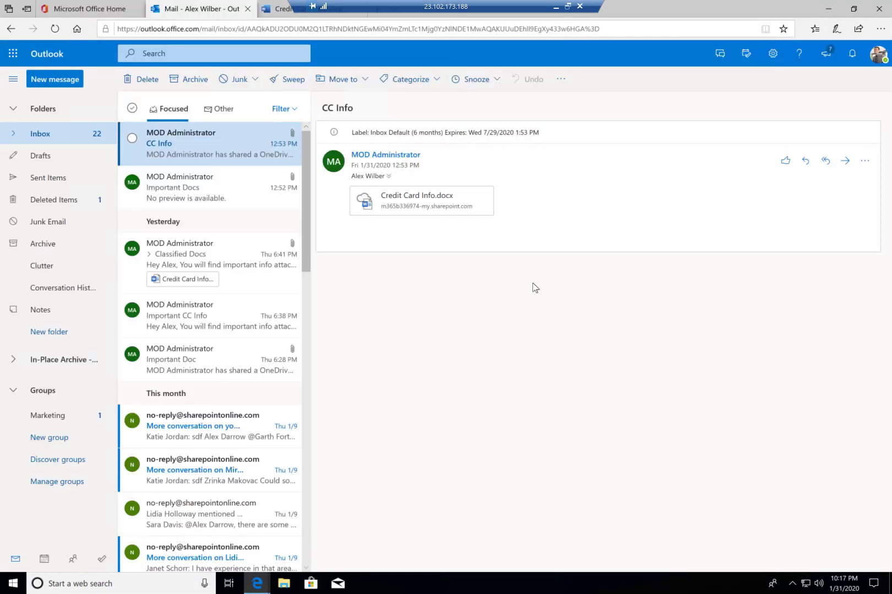
pyautogui.click(878, 55)
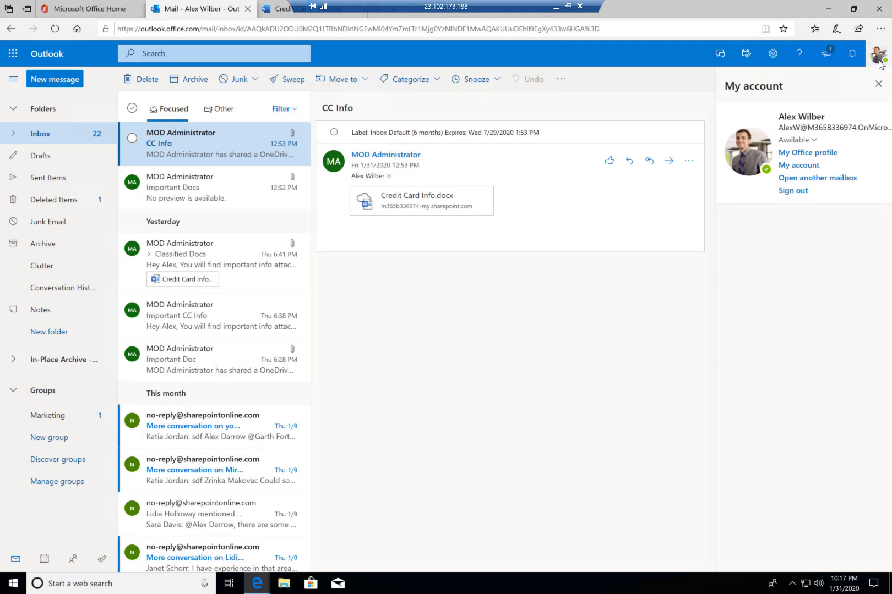
pyautogui.click(491, 276)
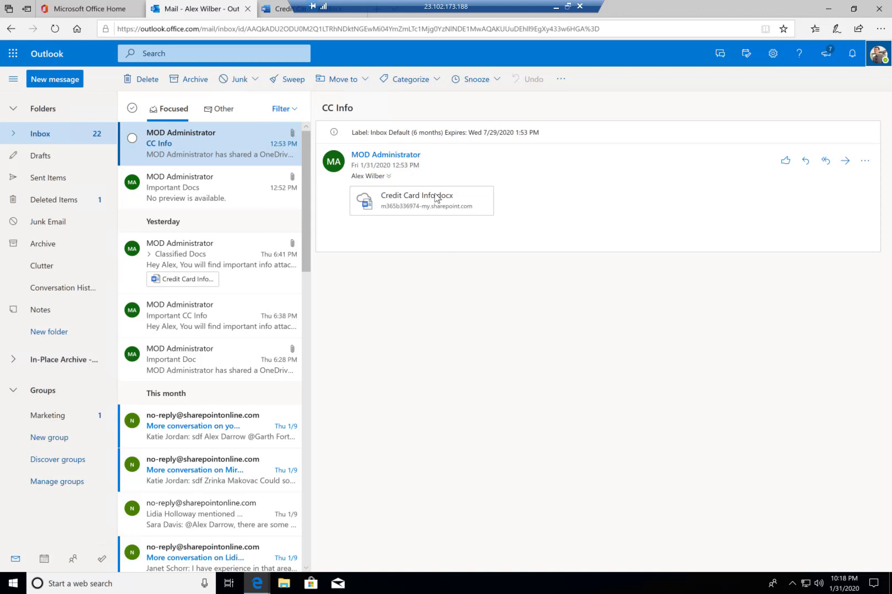
# - Browse the inbox emails and open the options menu of the Credit Card Info.docx attachment in the CC Info email
pyautogui.click(210, 181)
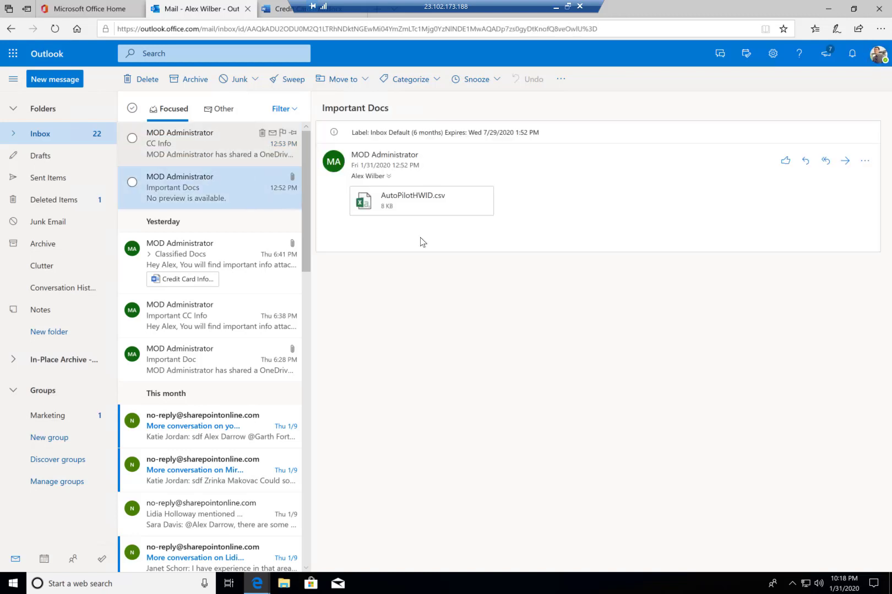
pyautogui.press('Up')
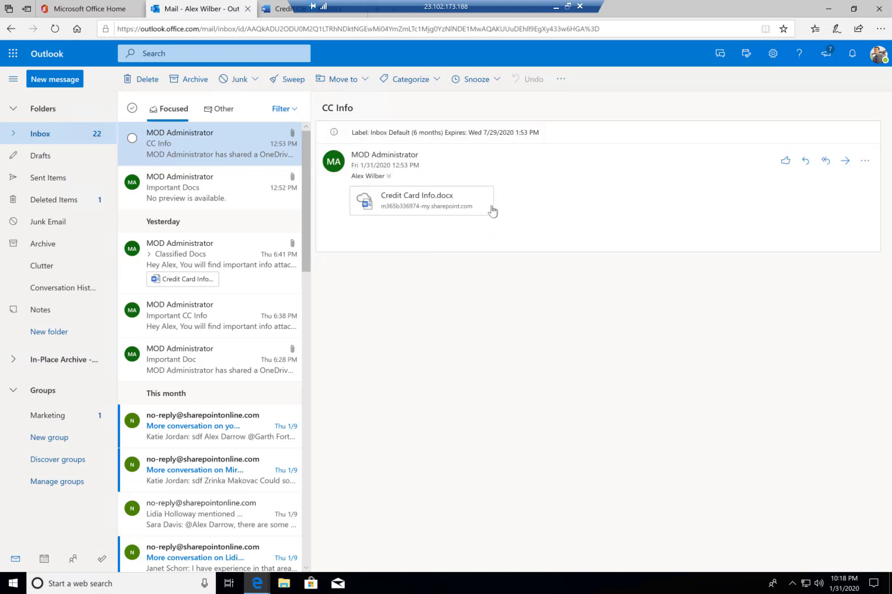
pyautogui.click(484, 211)
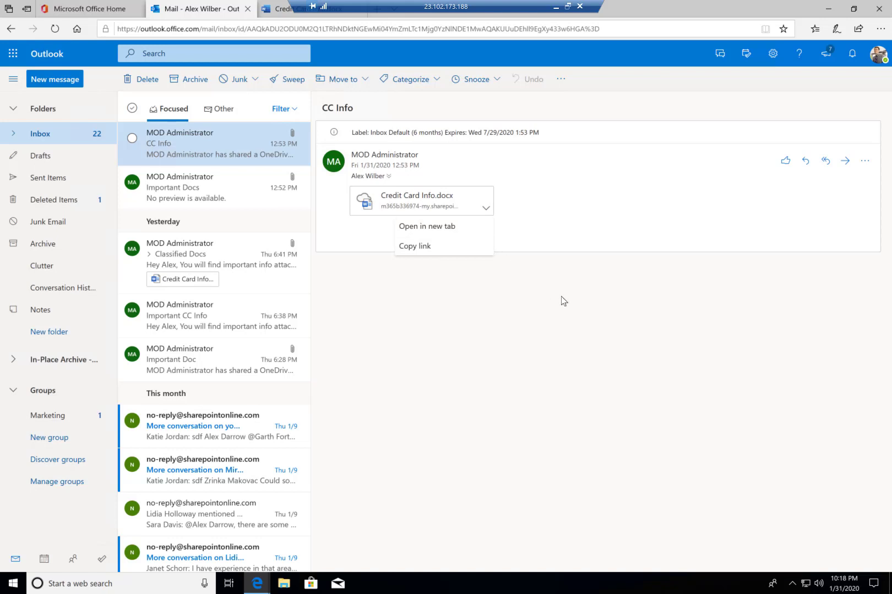
pyautogui.click(555, 6)
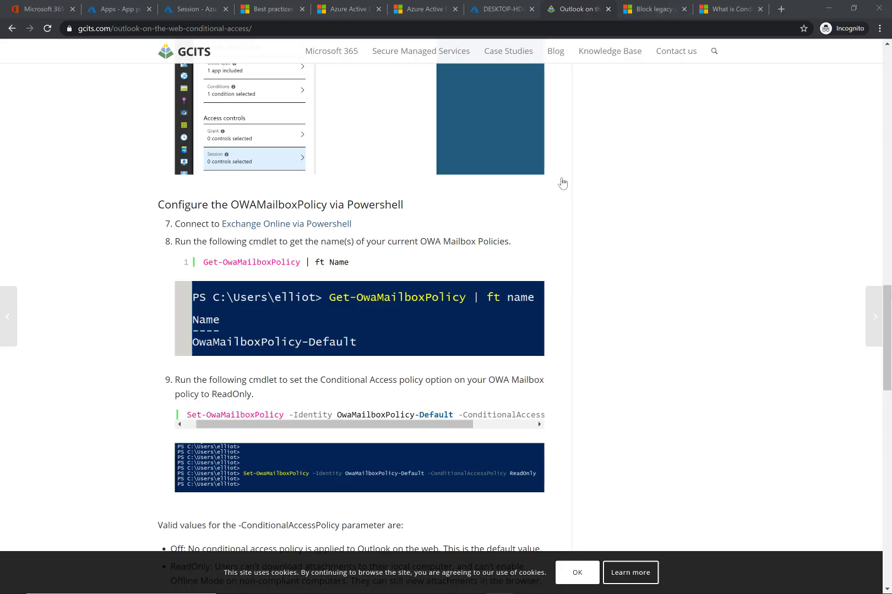
# - Switch to Adele Vance's mailbox, check the account, and open the Credit Card Info.docx attachment's options menu
pyautogui.hotkey('alt', 'Tab')
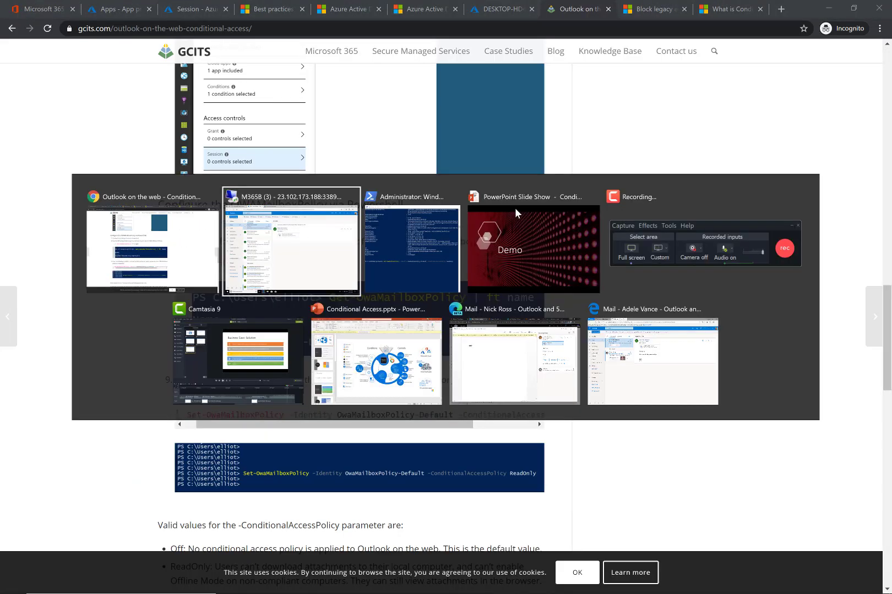
pyautogui.click(616, 369)
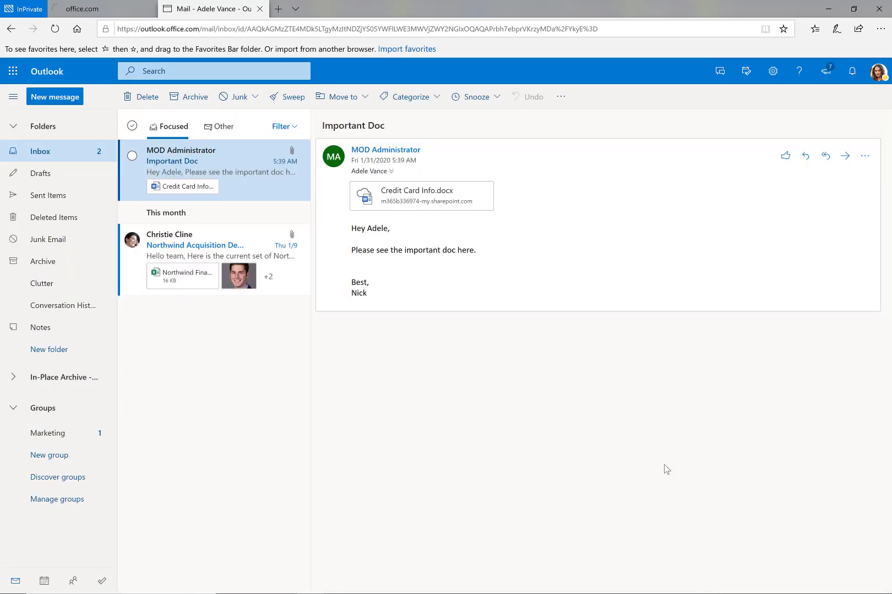
pyautogui.click(876, 83)
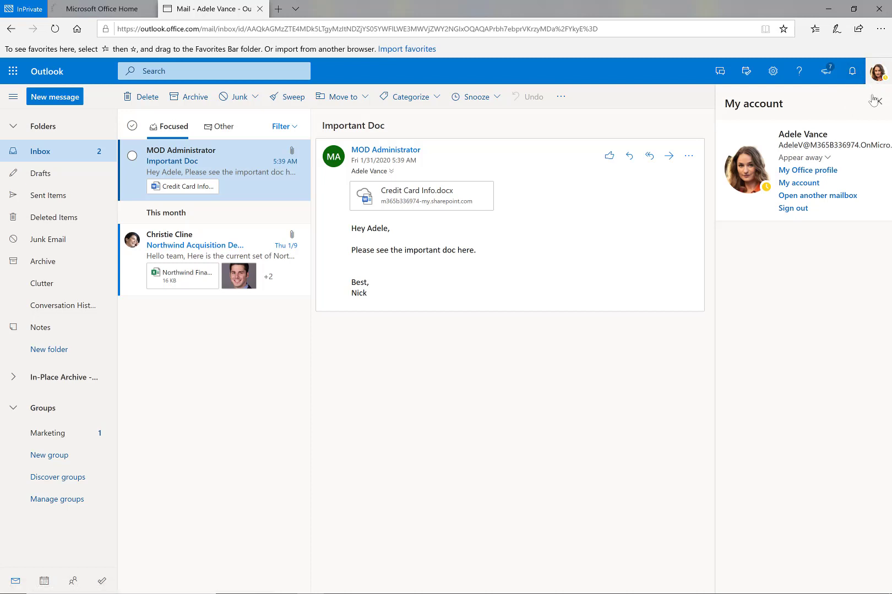
pyautogui.click(877, 74)
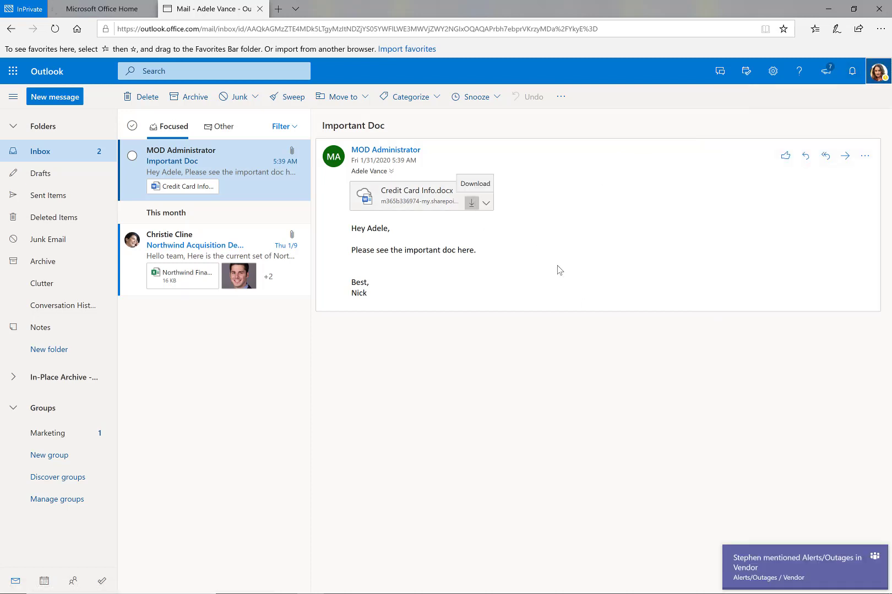
pyautogui.click(875, 557)
pyautogui.moveTo(465, 208)
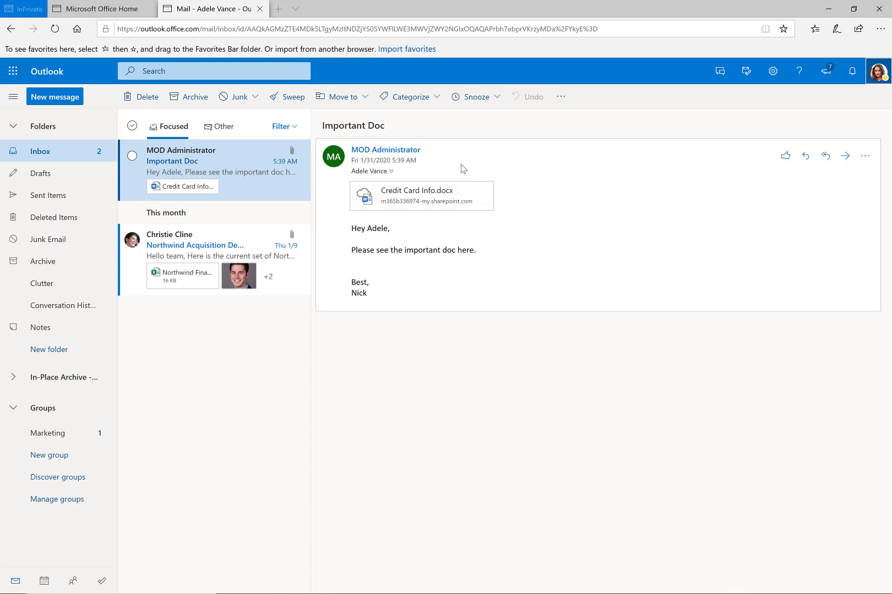
pyautogui.click(487, 207)
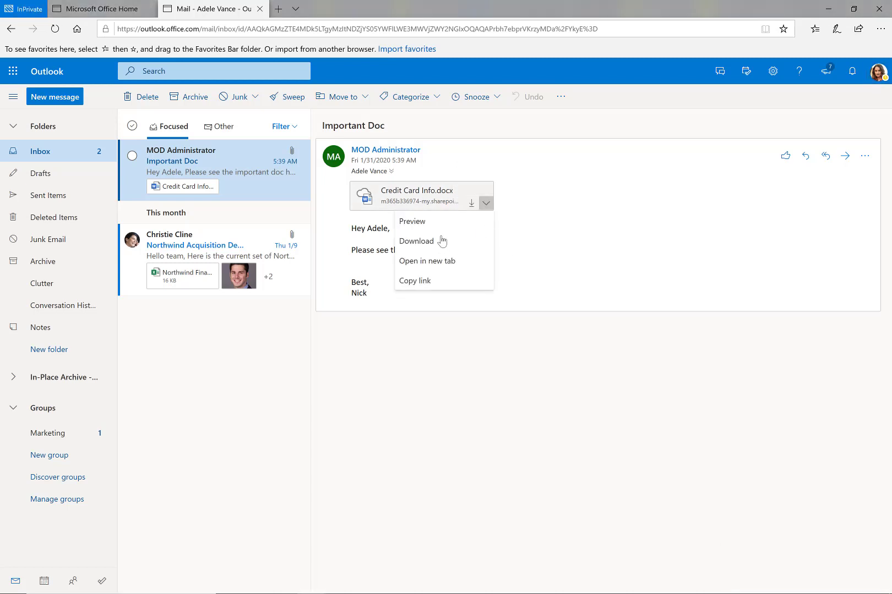
pyautogui.click(571, 285)
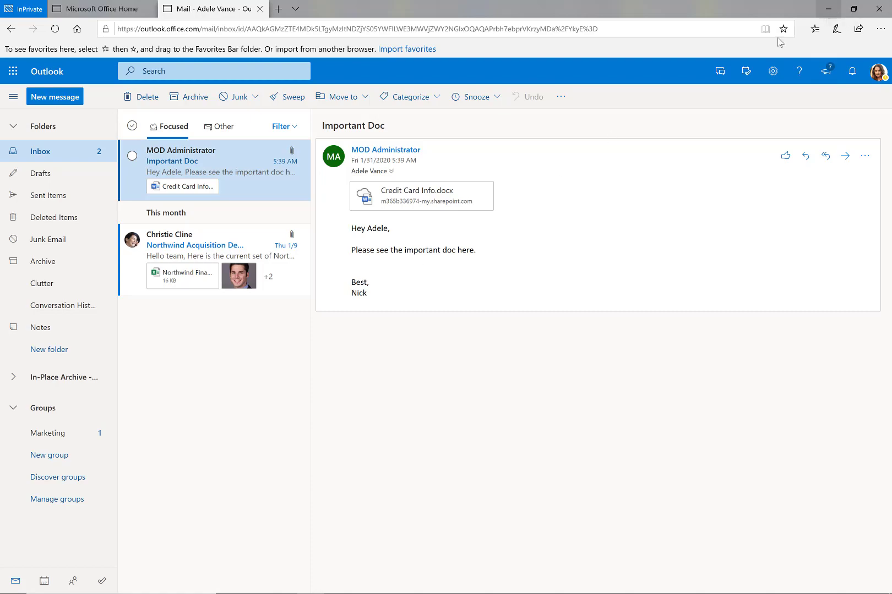
# - Return to the remote session and open the Credit Card Info.docx attachment from the CC Info email
pyautogui.hotkey('alt', 'Tab')
pyautogui.hotkey('alt', 'Tab')
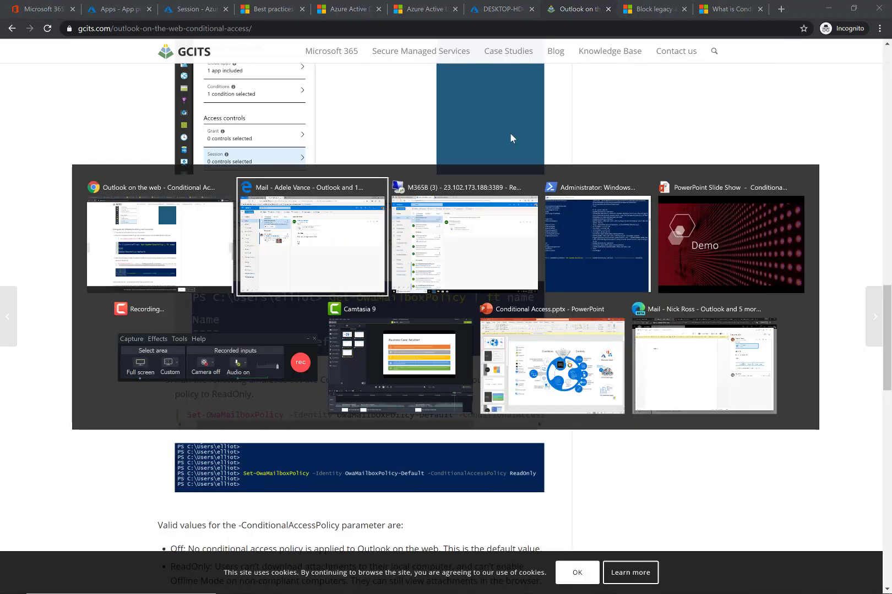
pyautogui.click(410, 234)
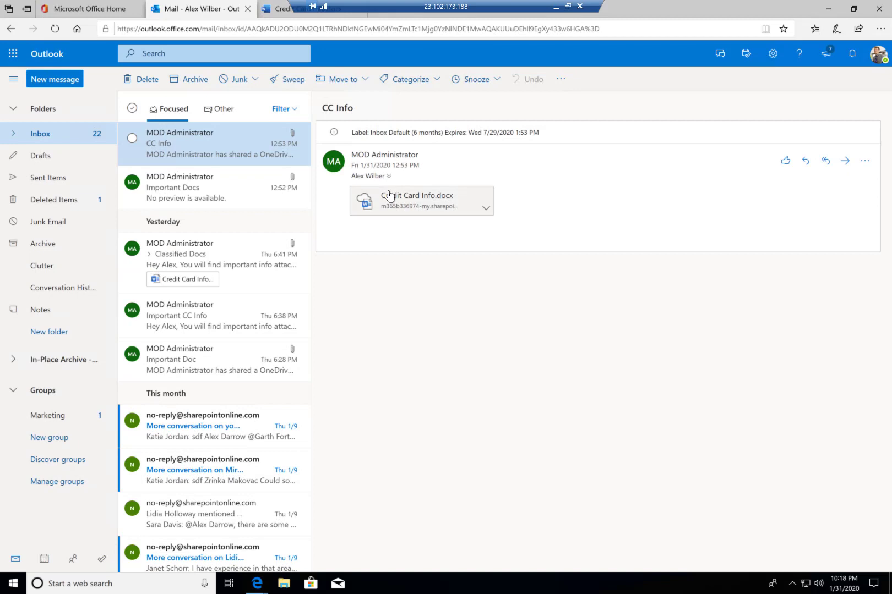
pyautogui.click(389, 194)
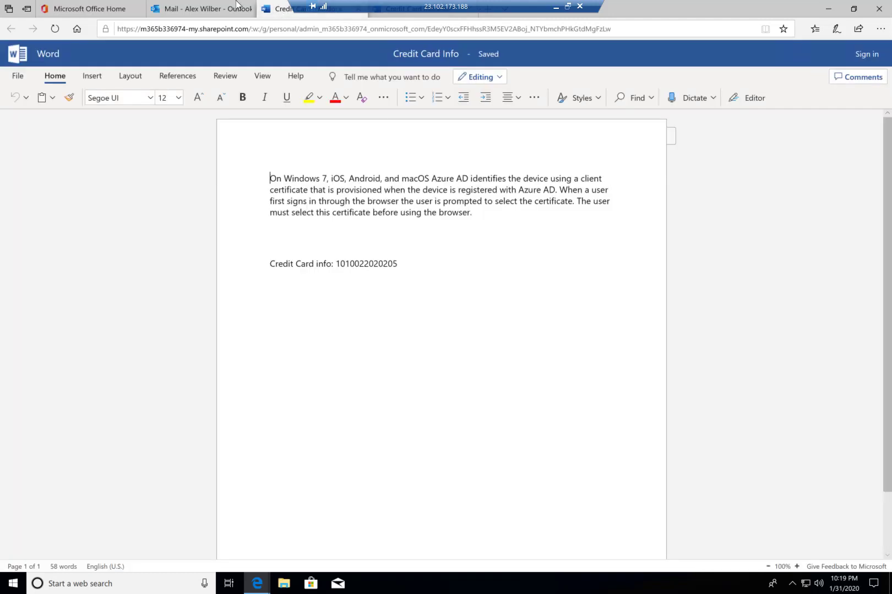
# - Switch between the mail and document tabs, then minimize the remote desktop session
pyautogui.click(169, 5)
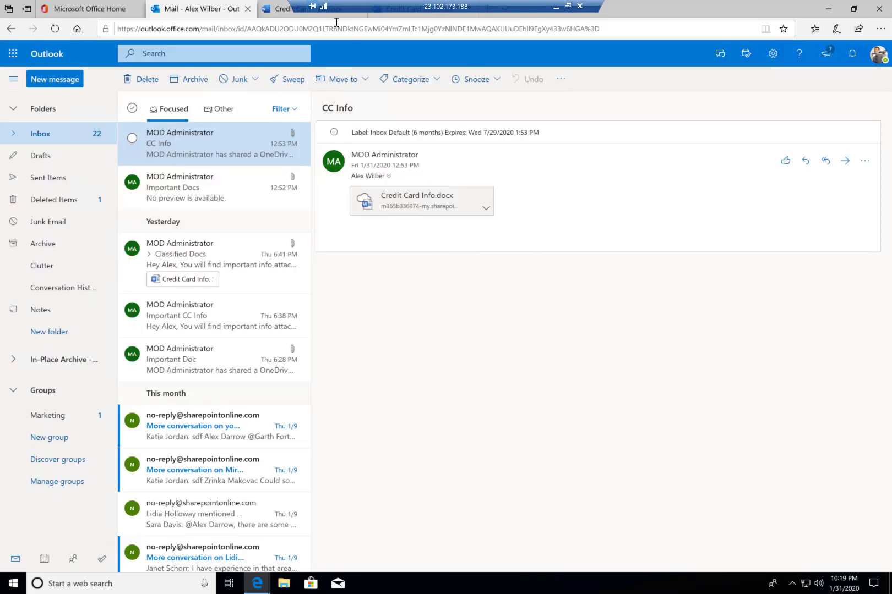
pyautogui.click(280, 16)
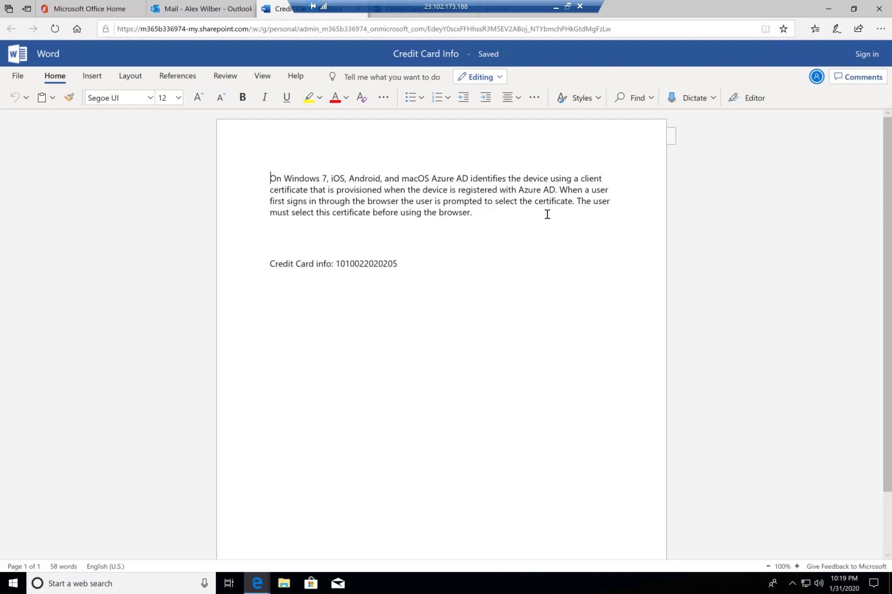
pyautogui.click(556, 7)
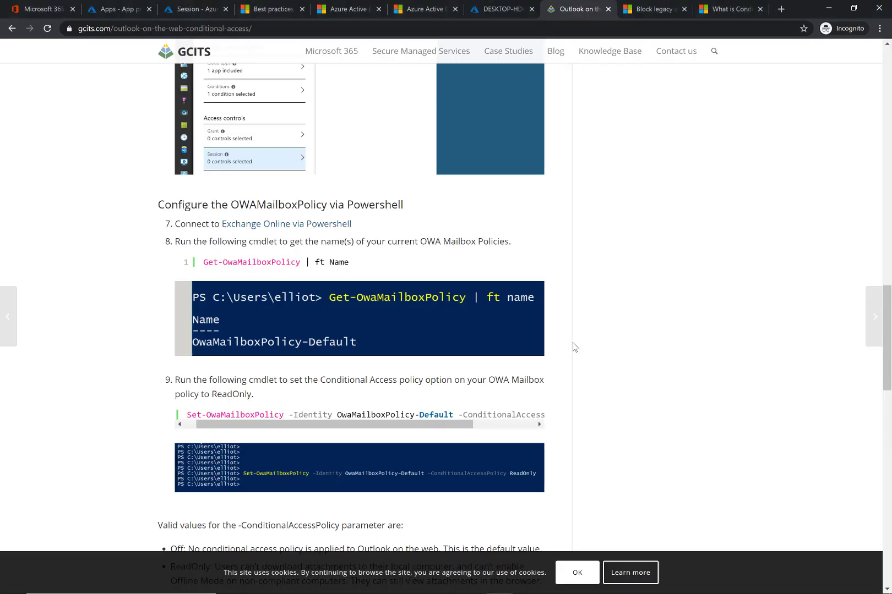
# - Scroll the article through its user experience and licence sections
pyautogui.scroll(-8, 547, 434)
pyautogui.scroll(-1, 358, 255)
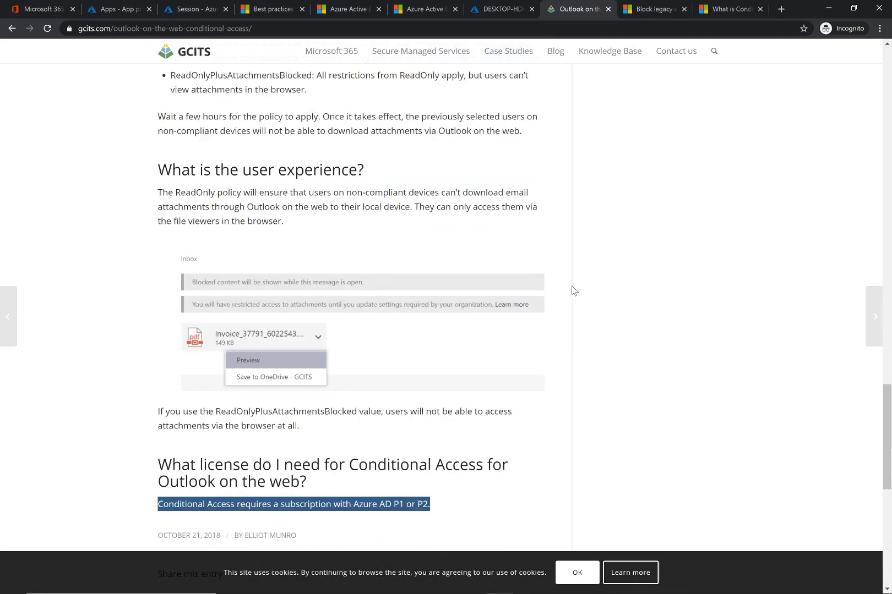
pyautogui.scroll(-2, 569, 296)
pyautogui.hotkey('alt', 'Tab')
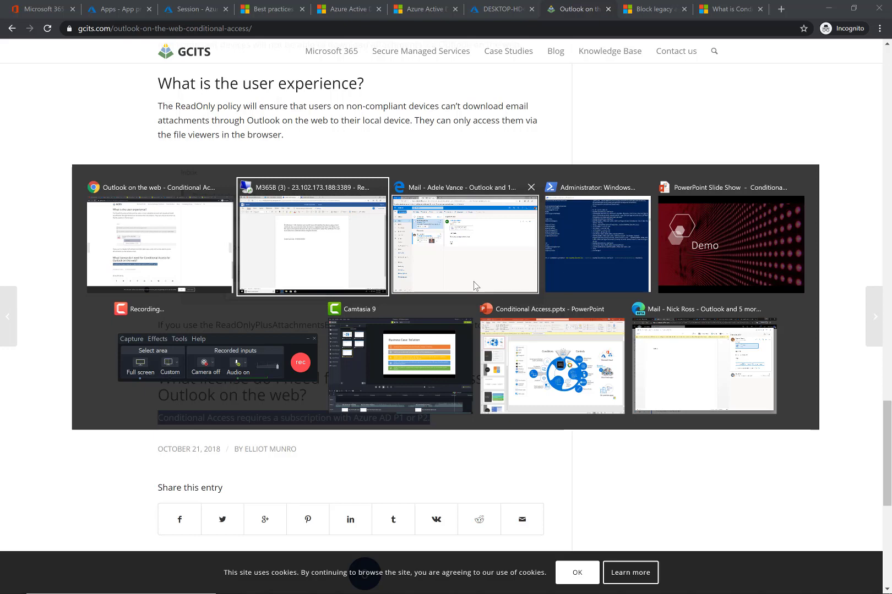
pyautogui.click(718, 368)
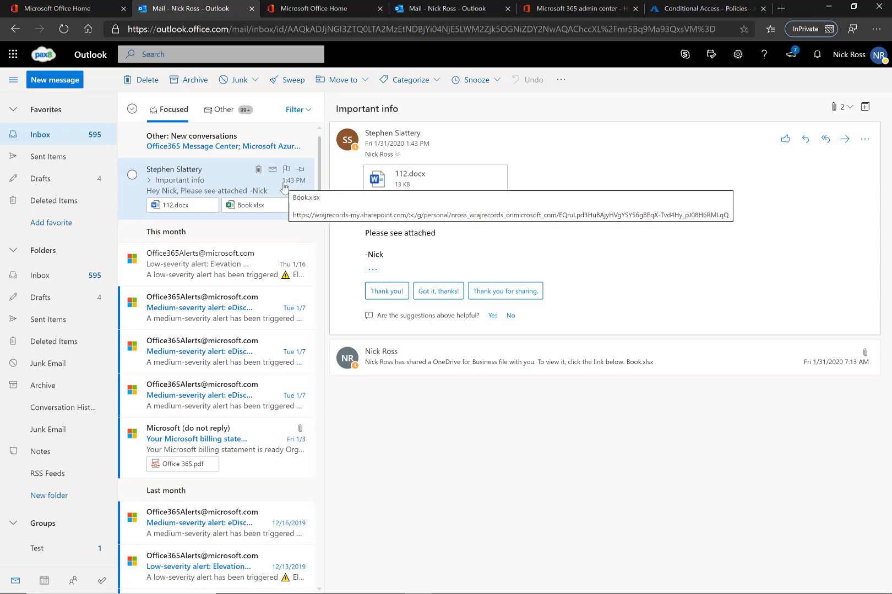
pyautogui.click(447, 180)
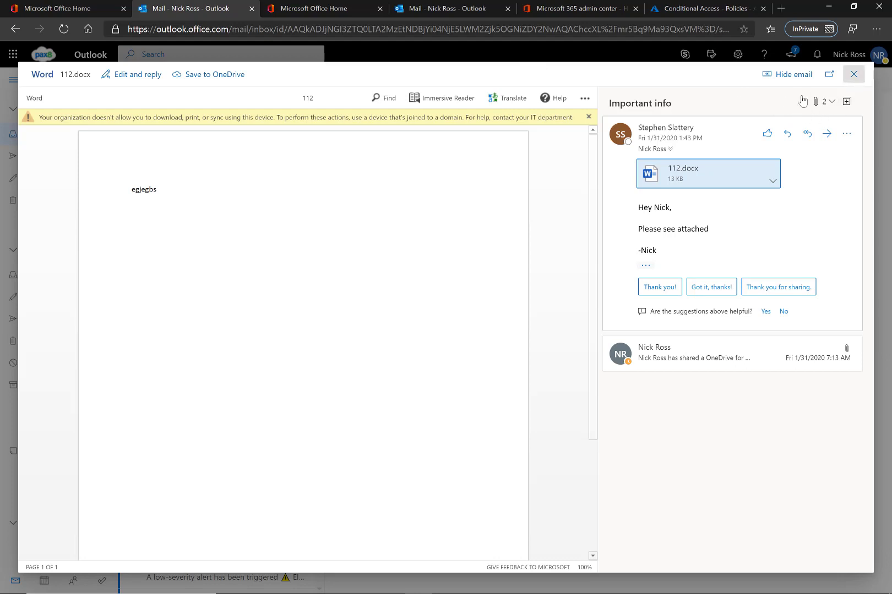
pyautogui.click(853, 73)
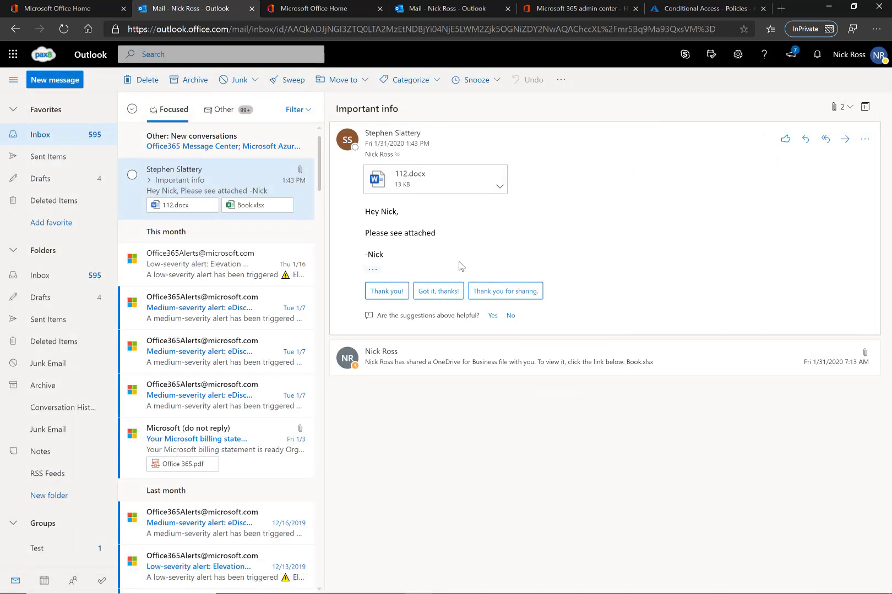
# - Return to the Block Download to Personal Device policy and close its Session settings blade
pyautogui.hotkey('alt', 'Tab')
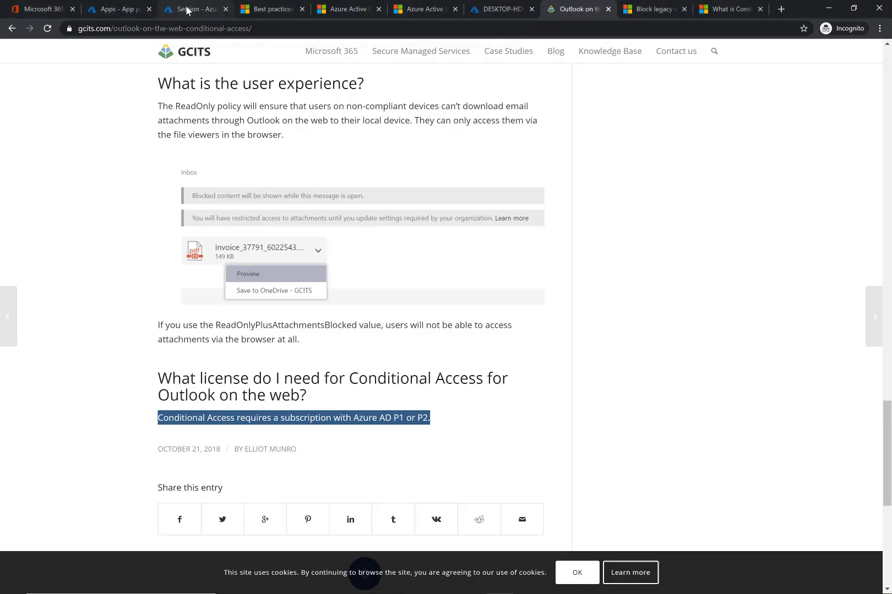
pyautogui.click(187, 10)
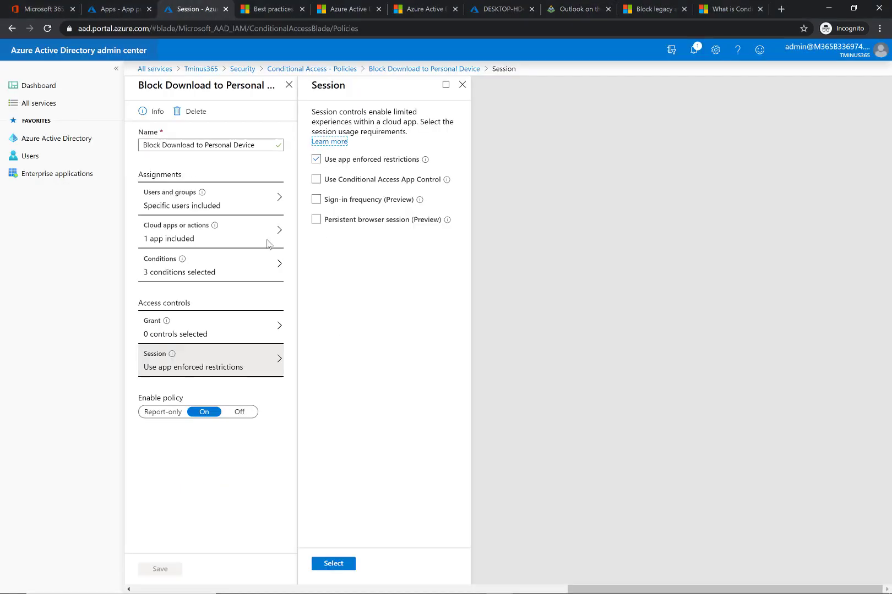
pyautogui.click(462, 85)
pyautogui.click(508, 89)
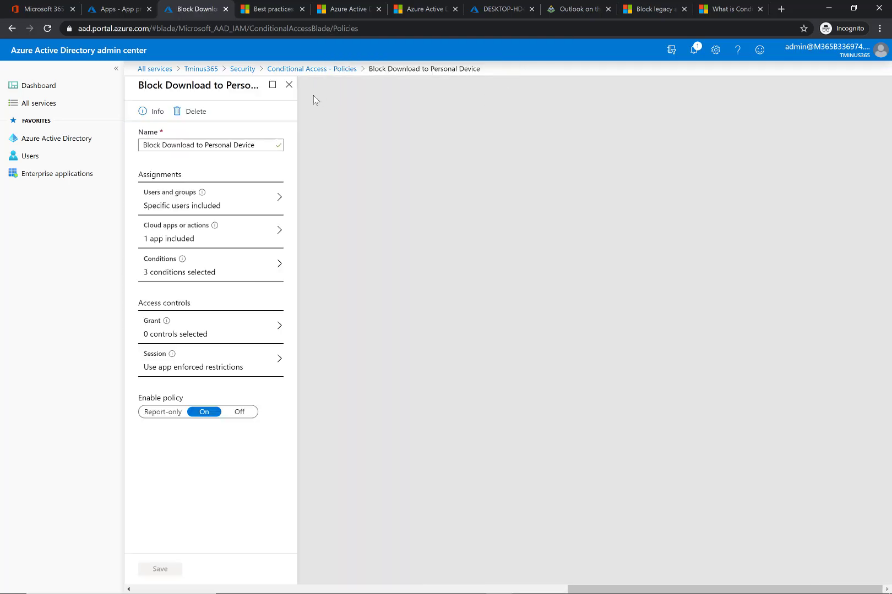
# - Close the Block Download policy and open App protection policies in the Endpoint Manager admin center
pyautogui.click(292, 86)
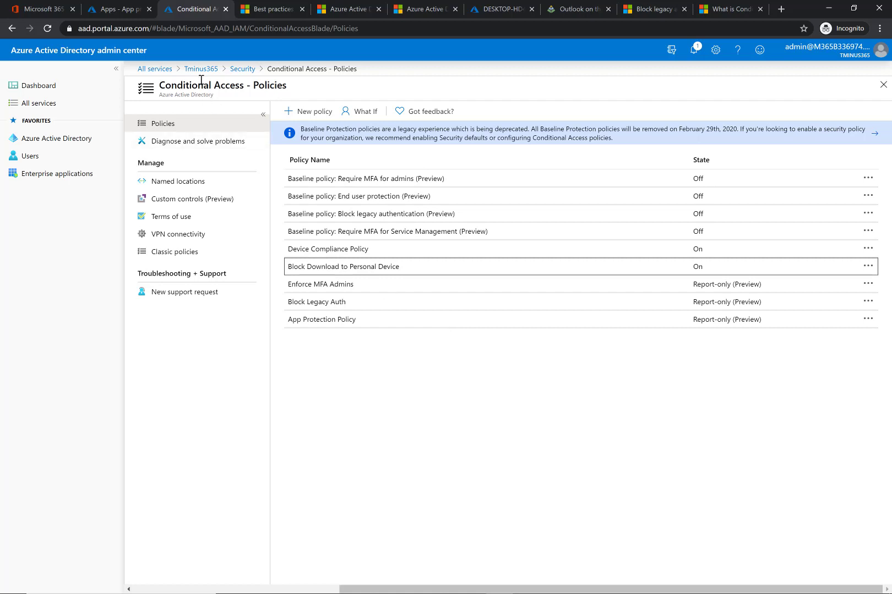
pyautogui.click(51, 16)
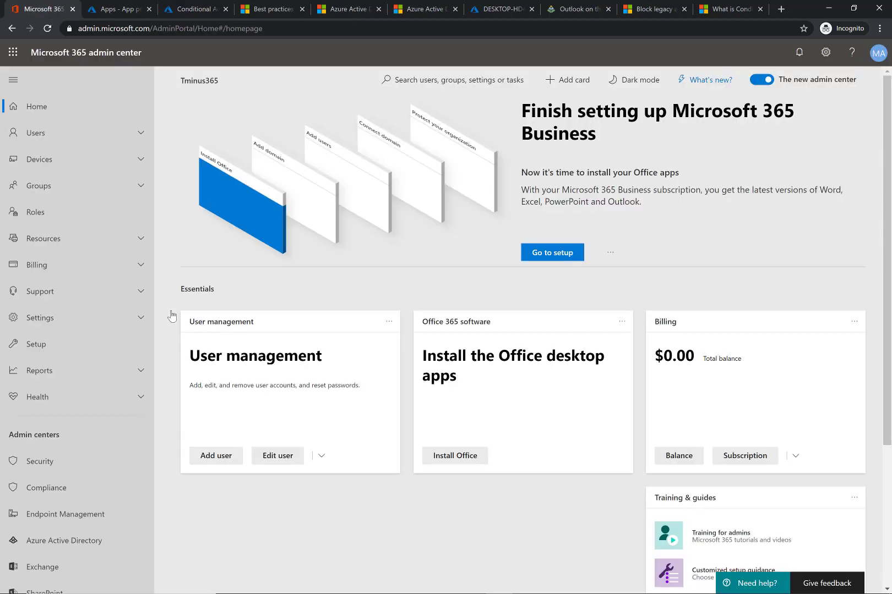
pyautogui.click(146, 520)
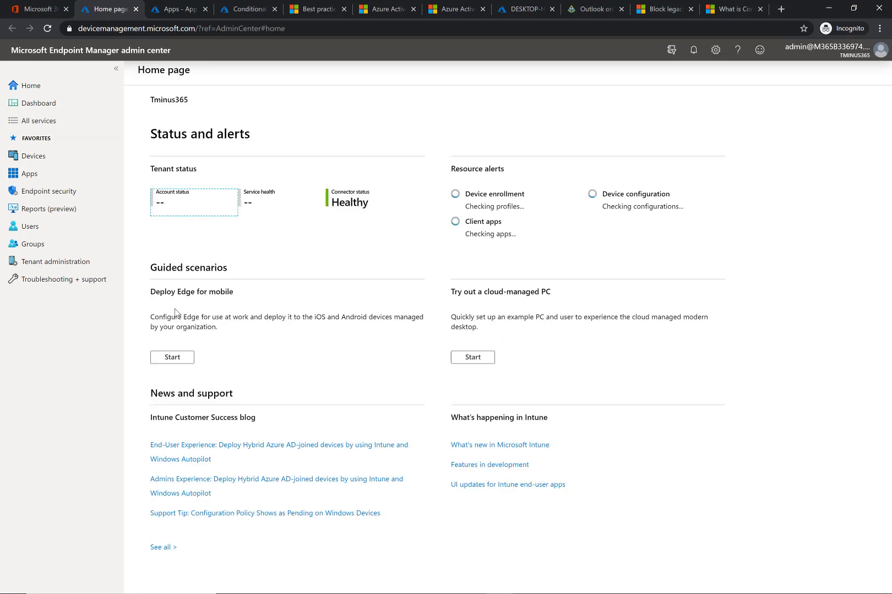
pyautogui.click(67, 175)
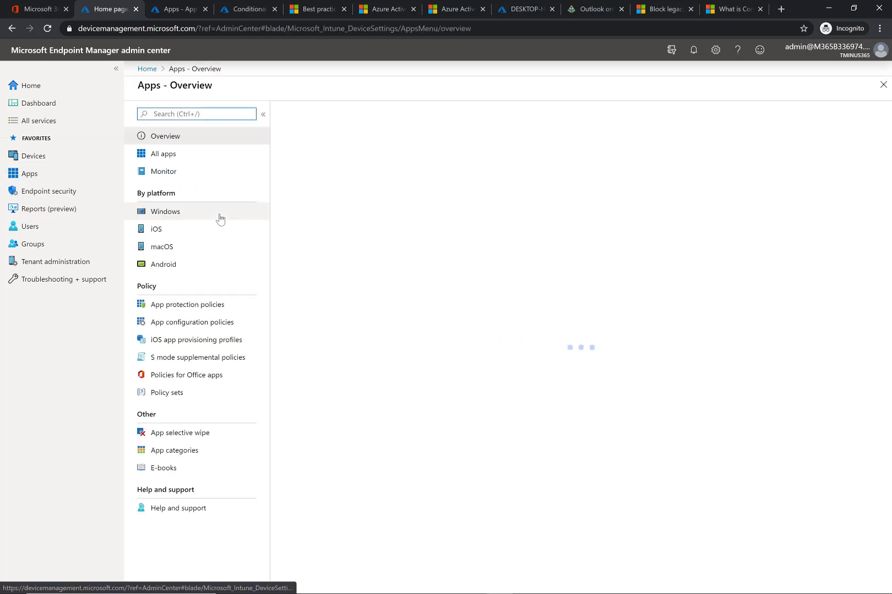
pyautogui.click(205, 308)
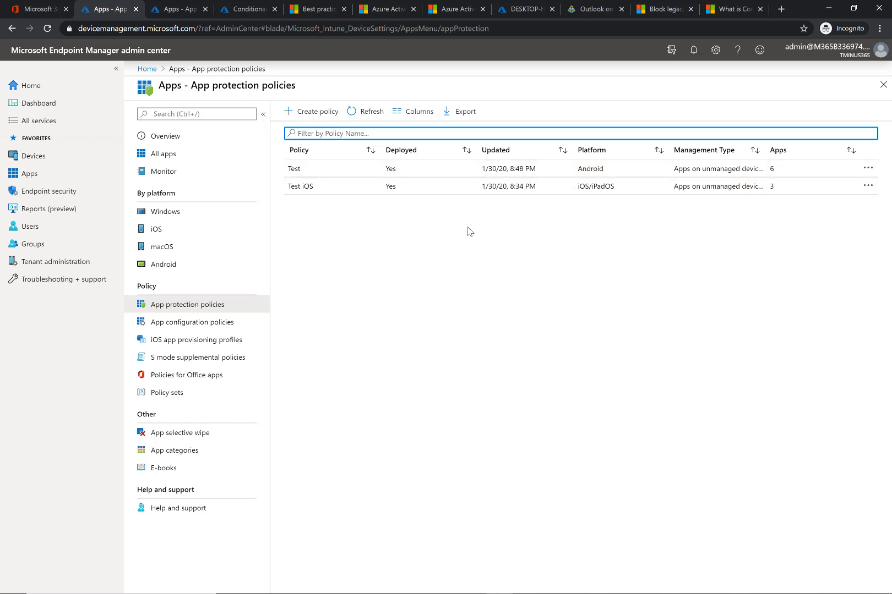
# - Start creating an Android app protection policy named Android Policy and continue past the basics
pyautogui.click(311, 111)
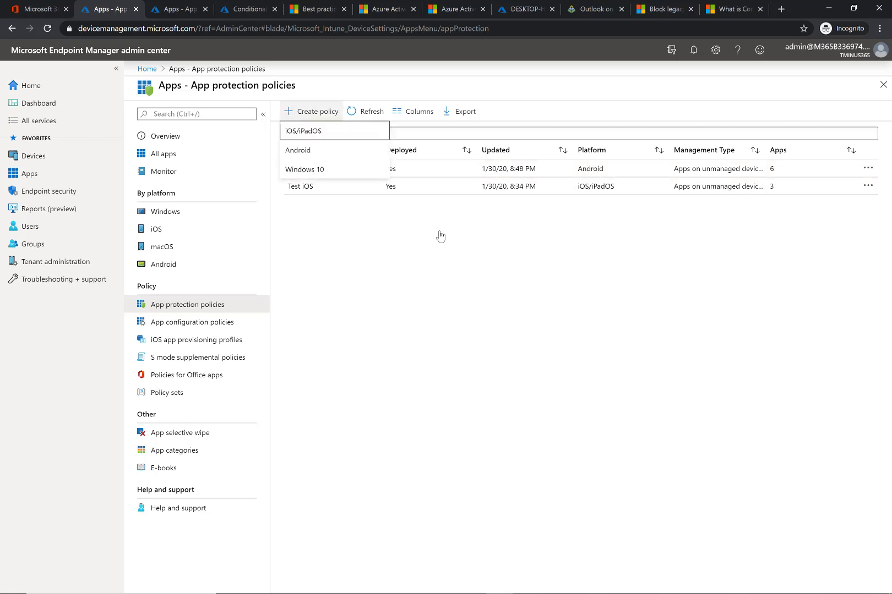
pyautogui.click(363, 152)
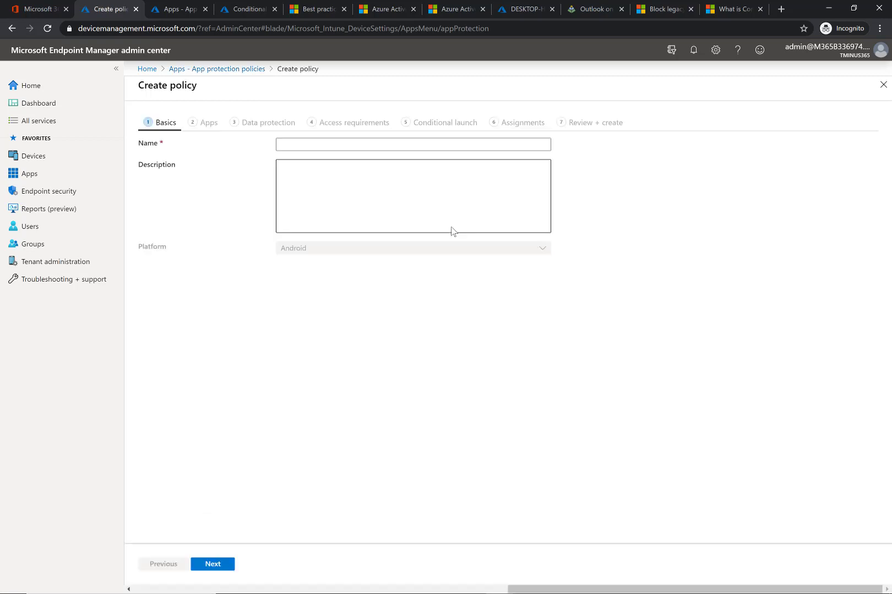
pyautogui.click(364, 142)
pyautogui.write('Andoir')
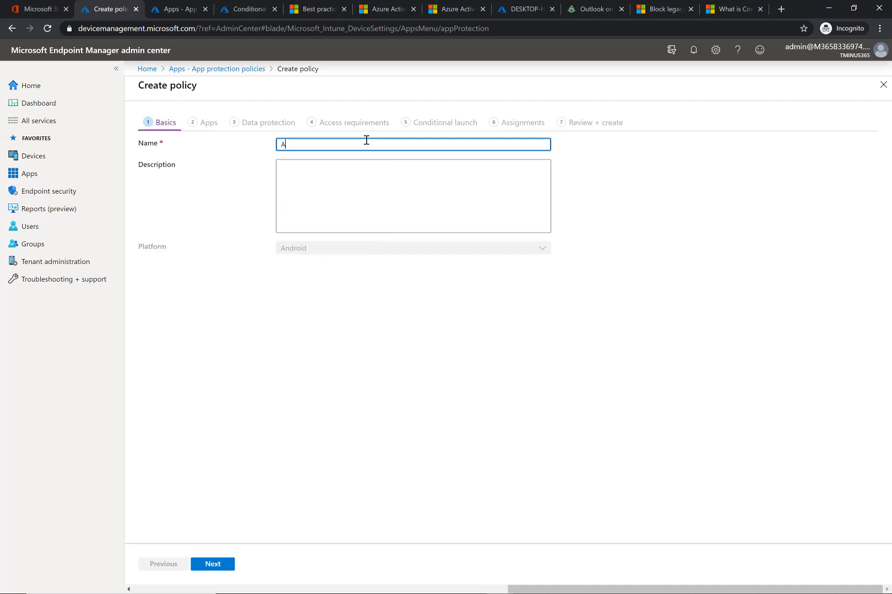
pyautogui.press('BackSpace')
pyautogui.press('BackSpace')
pyautogui.press('BackSpace')
pyautogui.write('roid Policy')
pyautogui.click(342, 191)
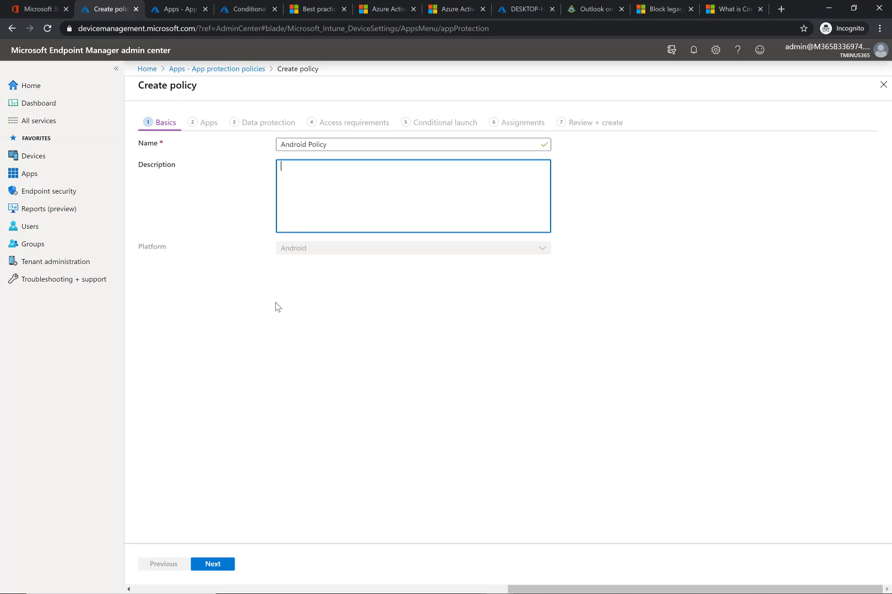
pyautogui.click(215, 566)
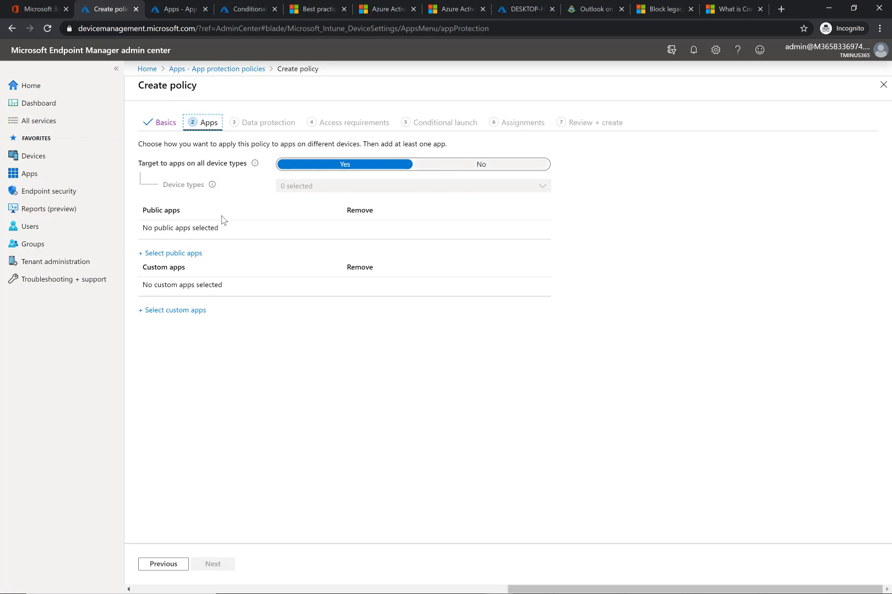
# - Target the policy to Unmanaged device types instead of all device types
pyautogui.click(504, 166)
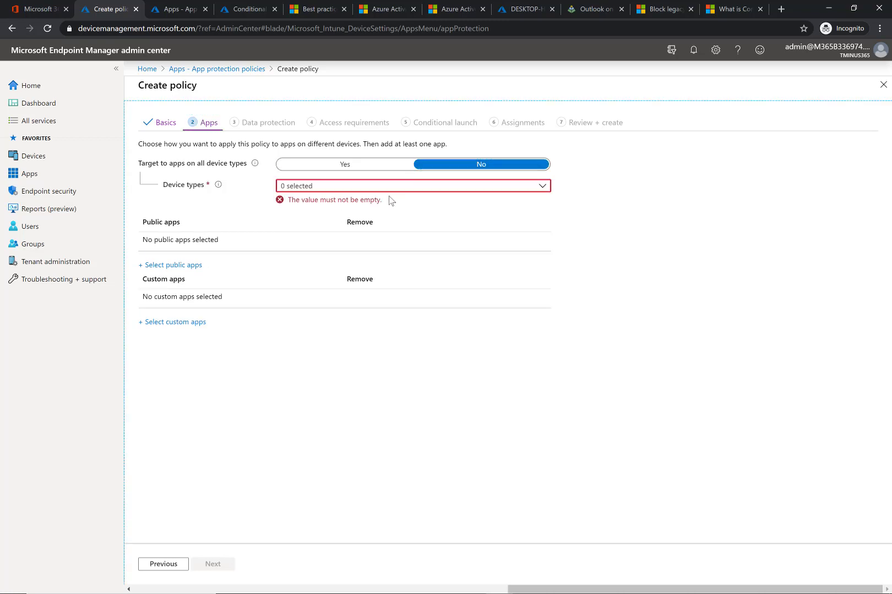
pyautogui.click(388, 188)
pyautogui.click(309, 203)
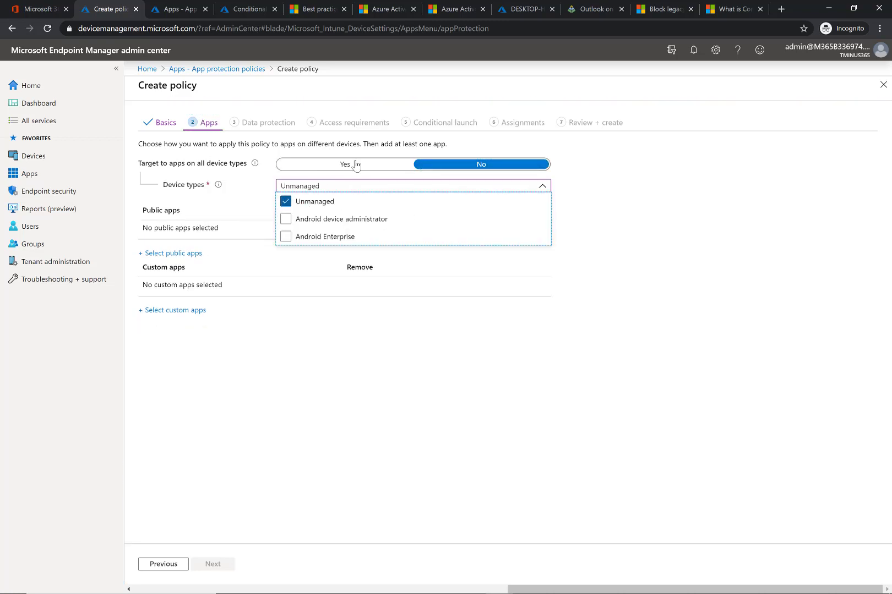
pyautogui.click(258, 185)
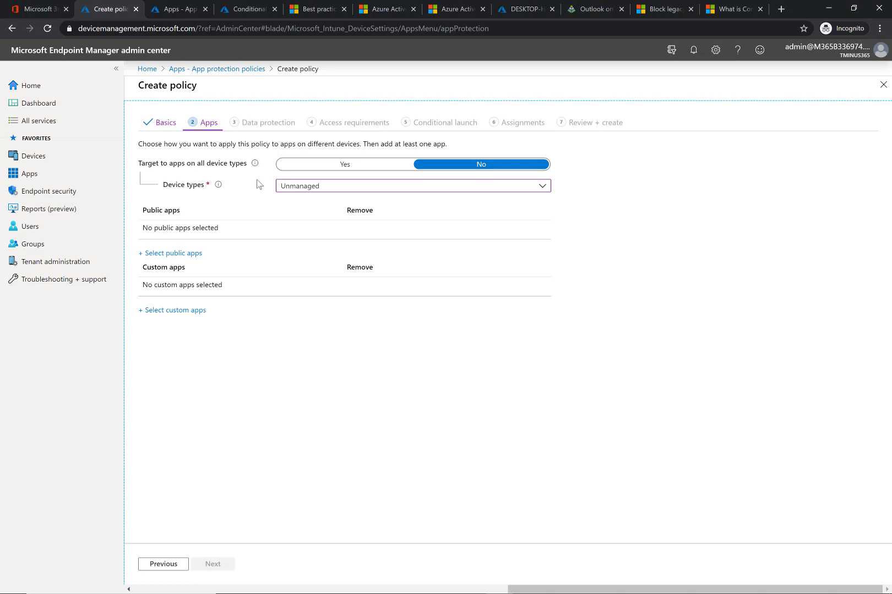
# - Select PowerPoint, OneNote, Outlook, OneDrive and Word as public apps to target
pyautogui.click(168, 254)
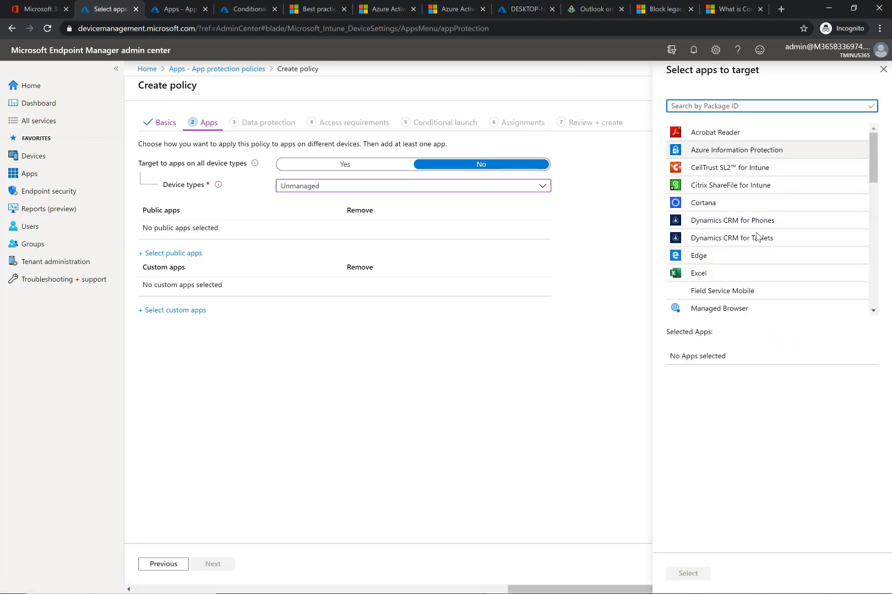
pyautogui.scroll(-8, 756, 236)
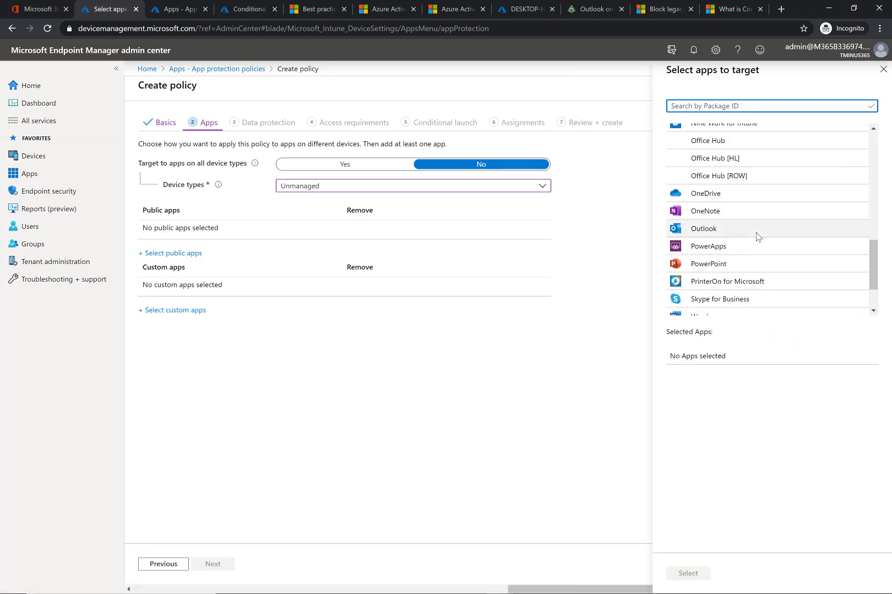
pyautogui.click(770, 263)
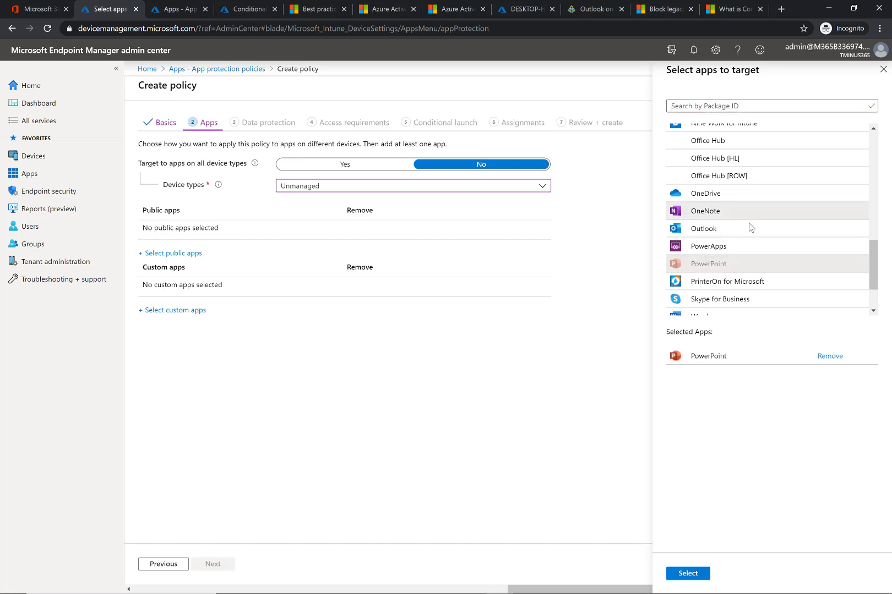
pyautogui.click(752, 212)
pyautogui.click(748, 229)
pyautogui.click(740, 193)
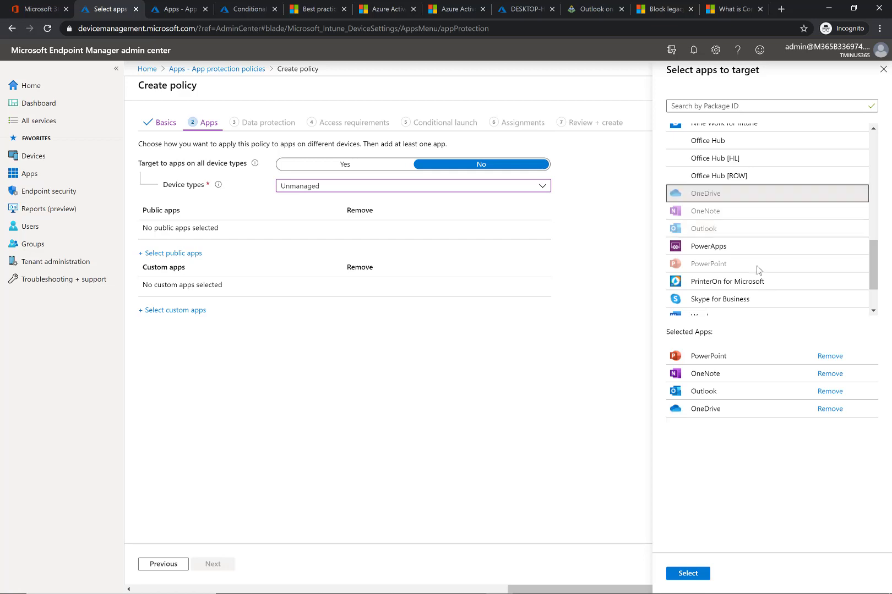
pyautogui.scroll(-2, 759, 268)
pyautogui.click(744, 255)
# - Add Microsoft Teams and Excel to the targeted apps, confirm the selection and continue to data protection
pyautogui.scroll(3, 744, 259)
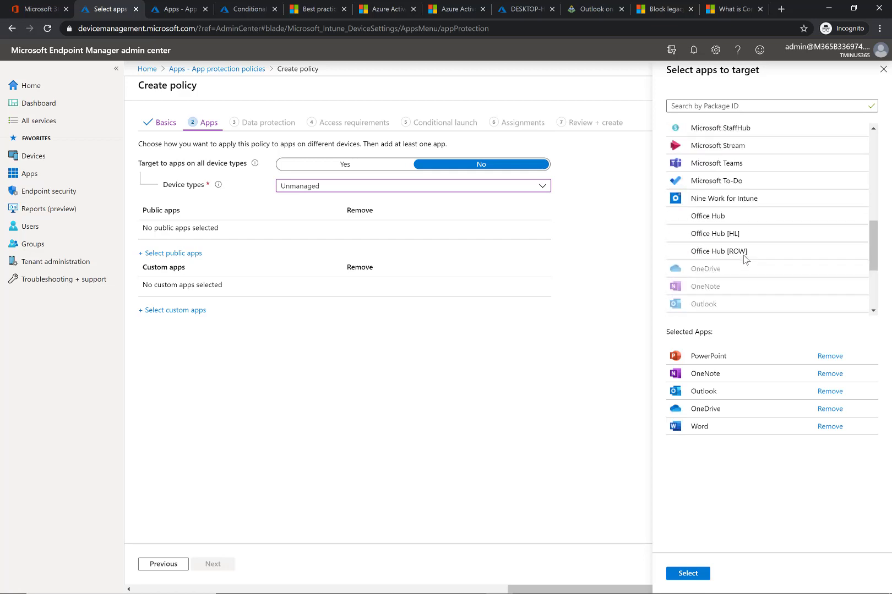
pyautogui.scroll(2, 744, 259)
pyautogui.click(743, 258)
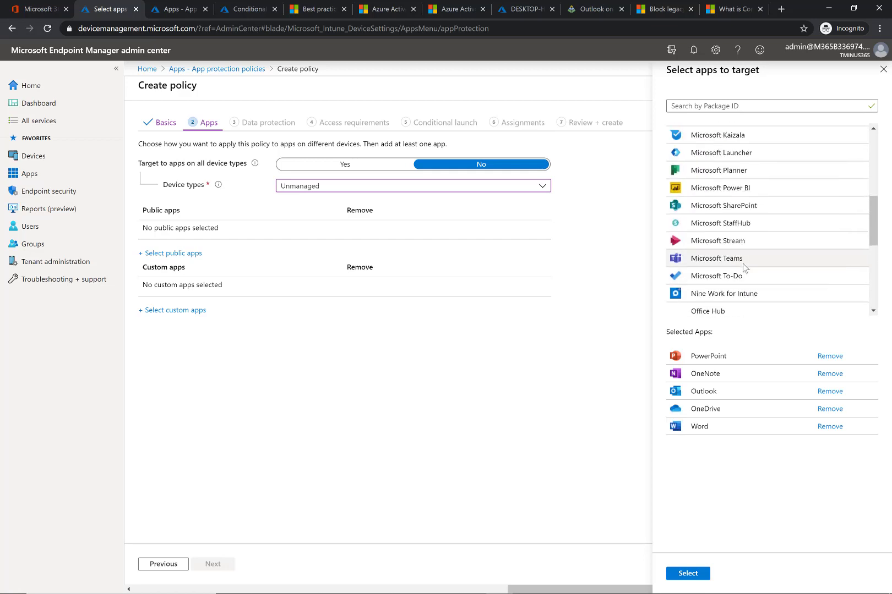
pyautogui.scroll(5, 748, 260)
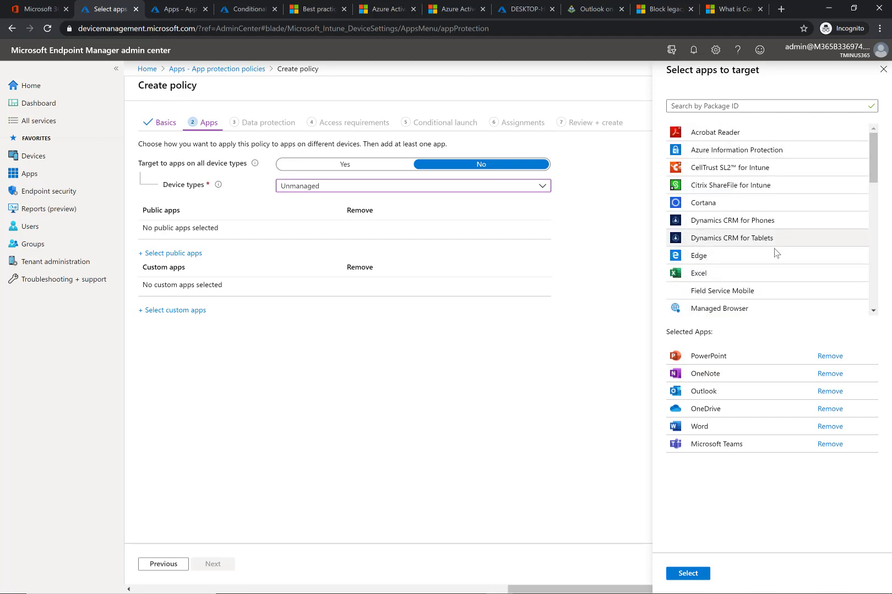
pyautogui.scroll(-1, 776, 253)
pyautogui.scroll(-1, 776, 253)
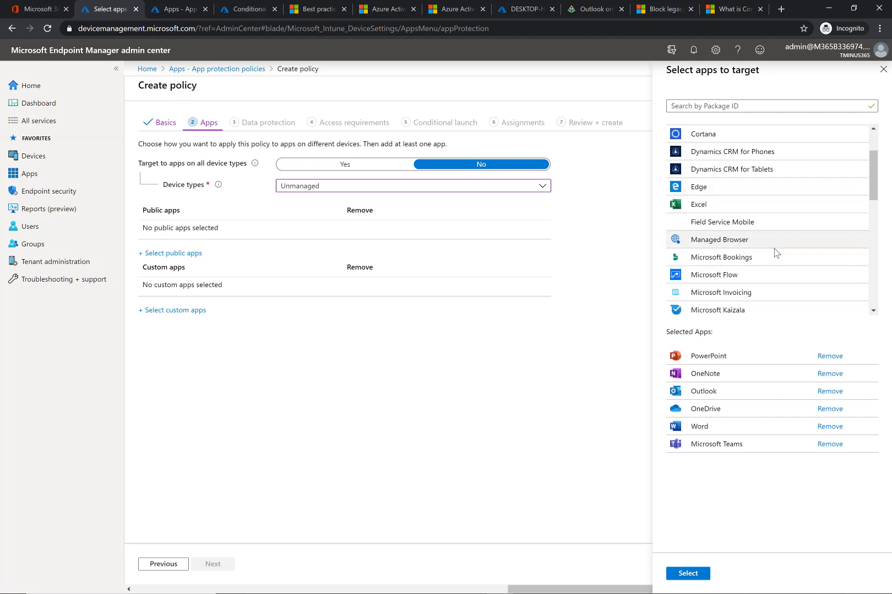
pyautogui.click(765, 208)
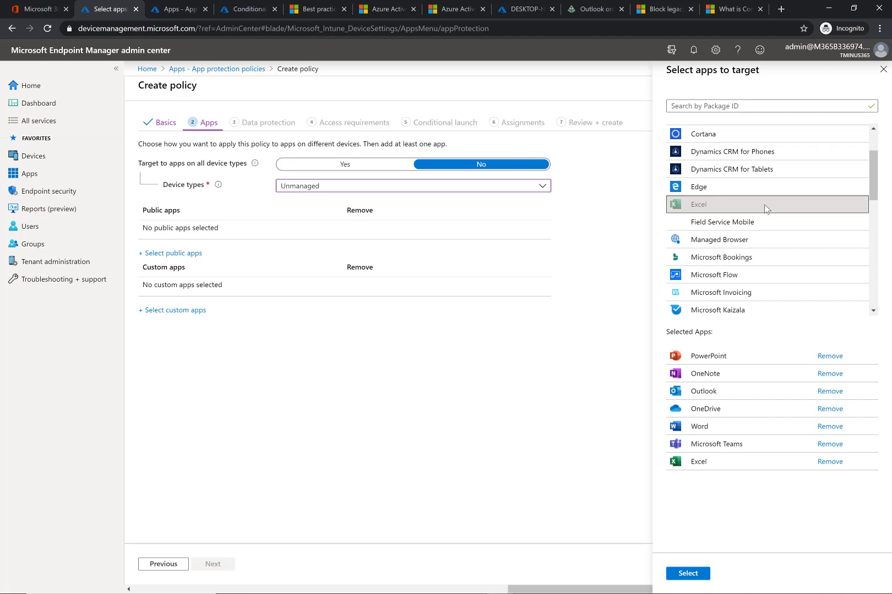
pyautogui.scroll(-7, 764, 204)
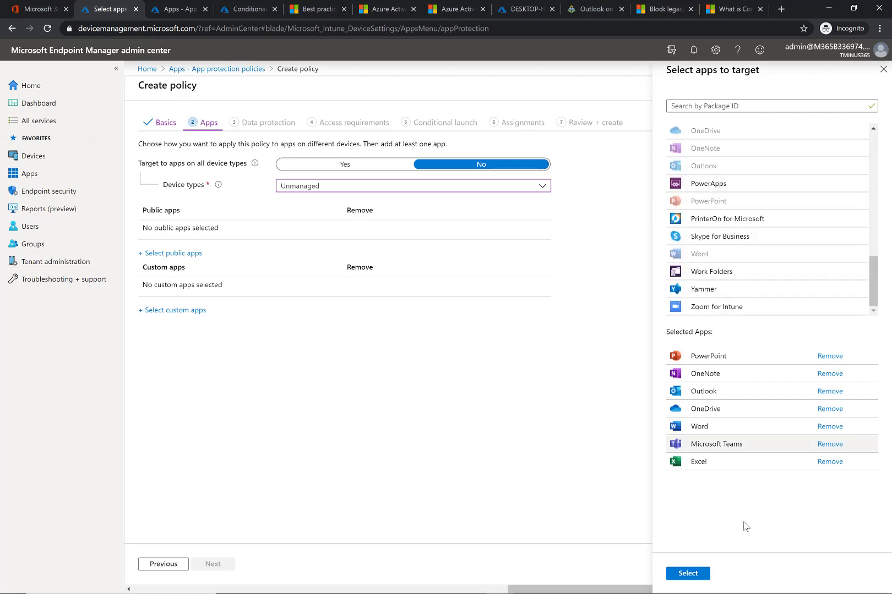
pyautogui.click(688, 573)
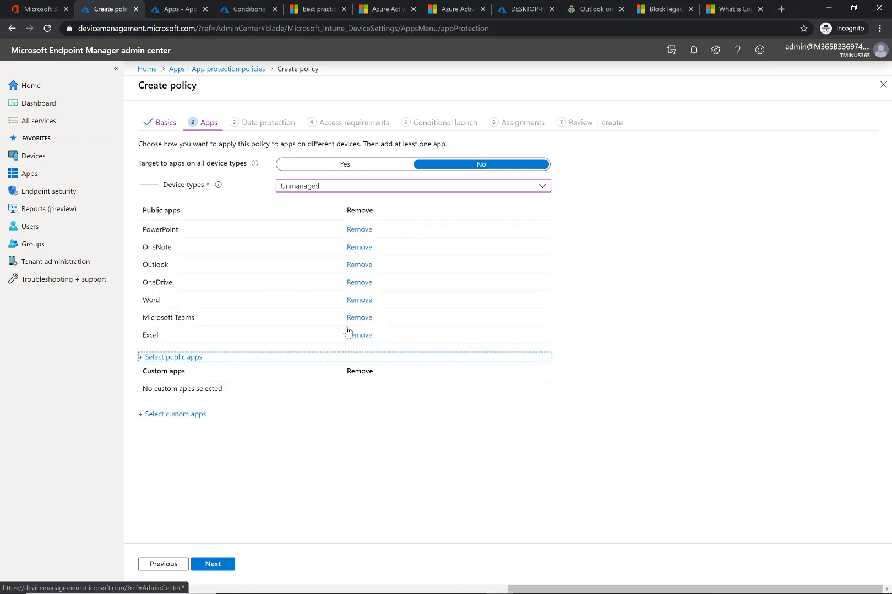
pyautogui.click(217, 571)
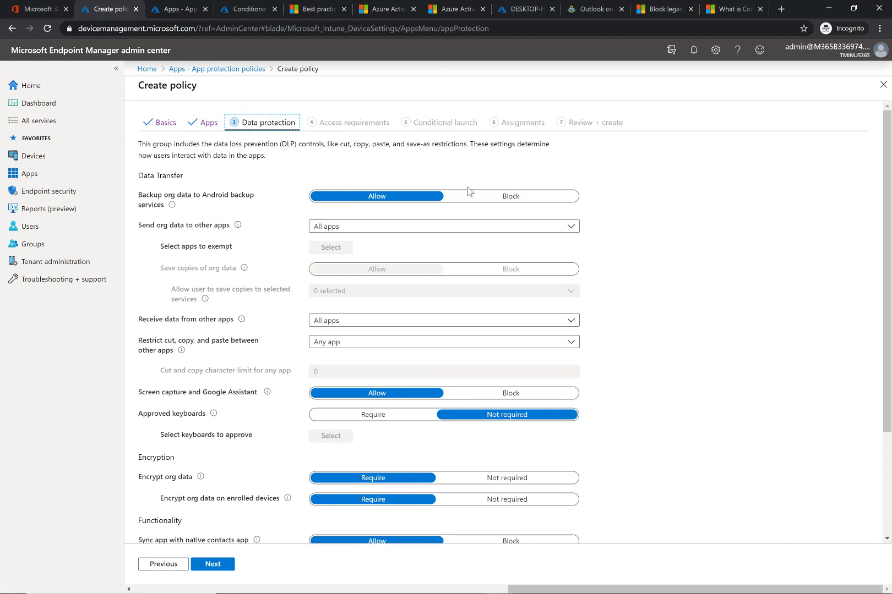
# - Block Android backup of org data, send org data only to Policy managed apps, and block saving copies
pyautogui.click(488, 200)
pyautogui.click(450, 230)
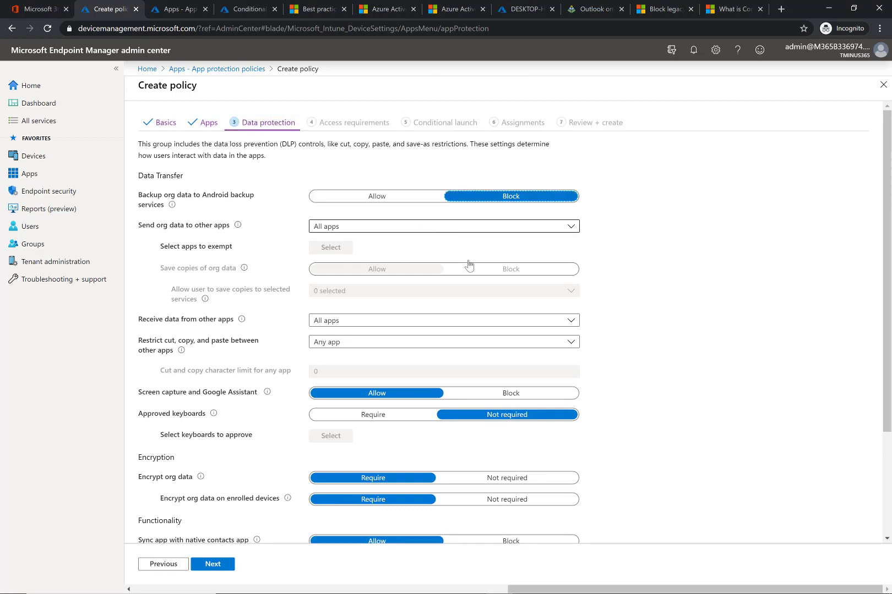
pyautogui.click(537, 275)
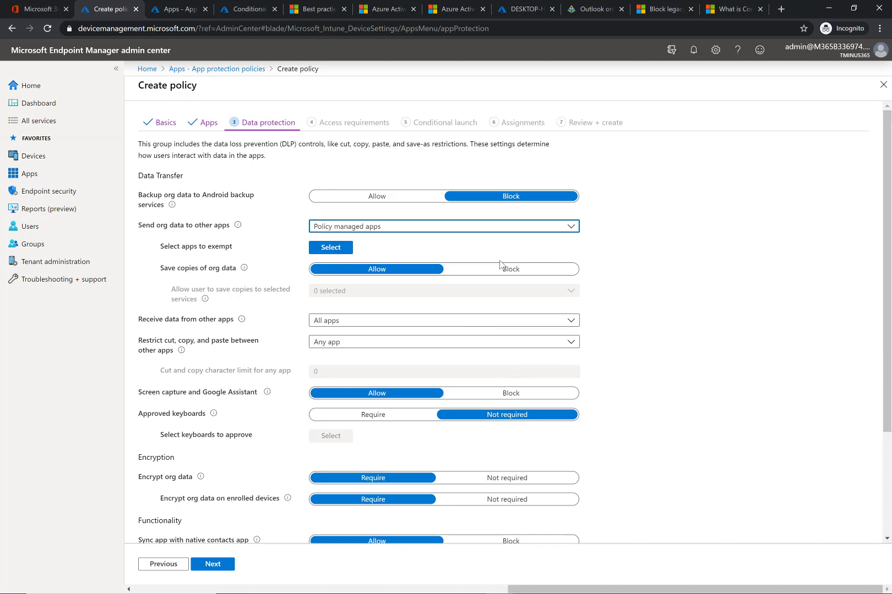
pyautogui.click(512, 275)
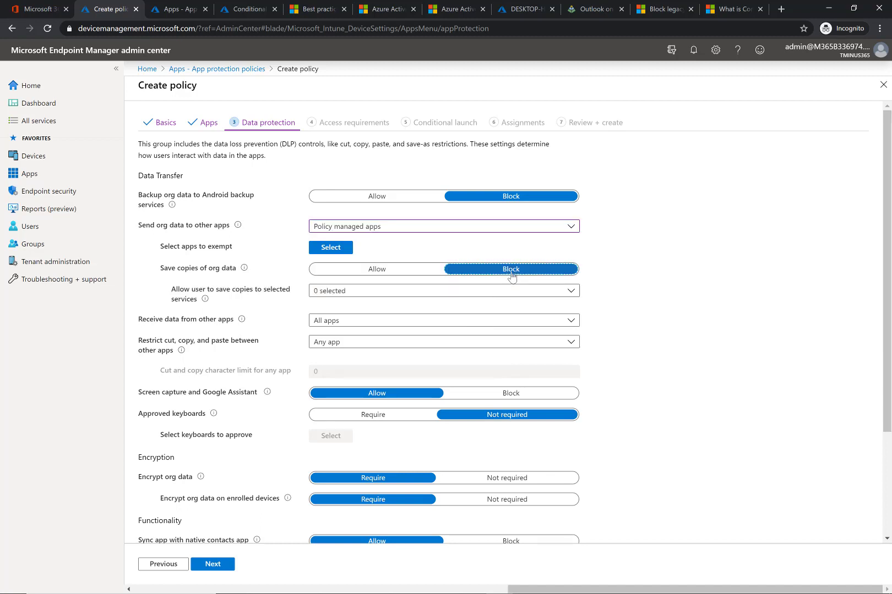
# - Restrict cut, copy and paste to Policy managed apps and block printing org data
pyautogui.click(437, 342)
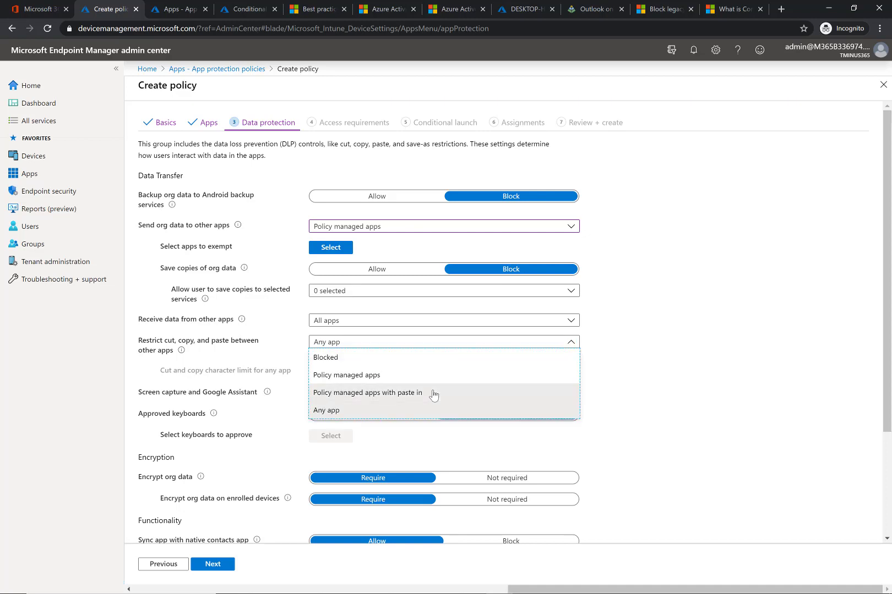
pyautogui.click(428, 377)
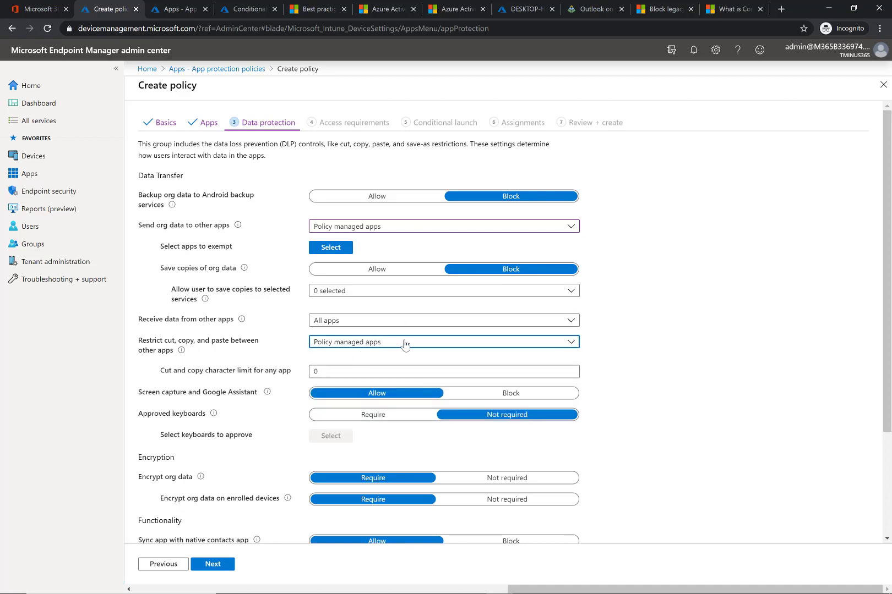
pyautogui.scroll(-1, 424, 407)
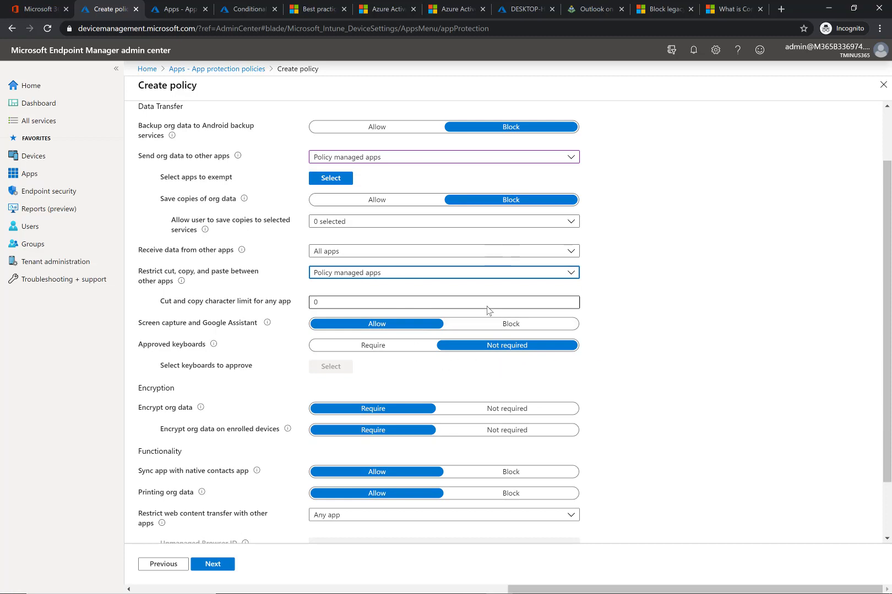
pyautogui.scroll(-1, 487, 310)
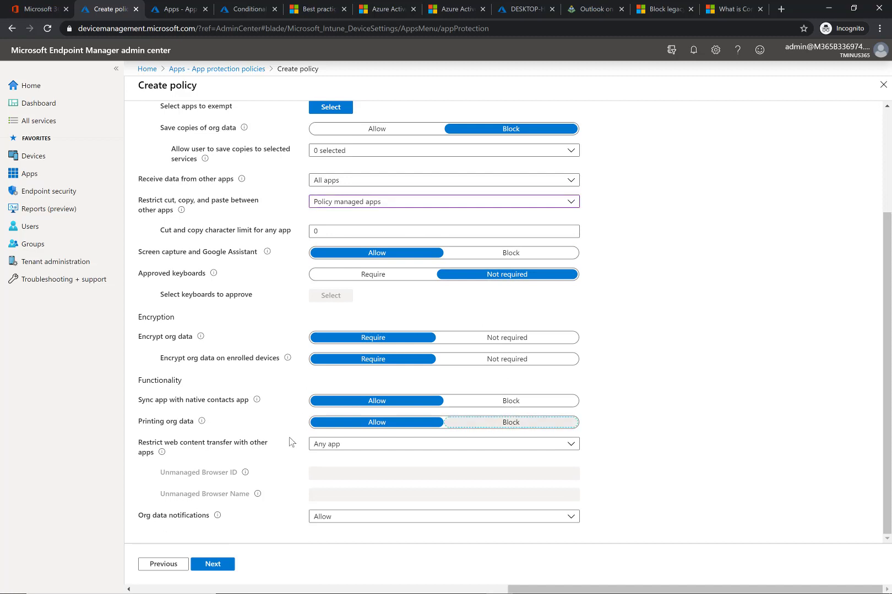
pyautogui.click(496, 424)
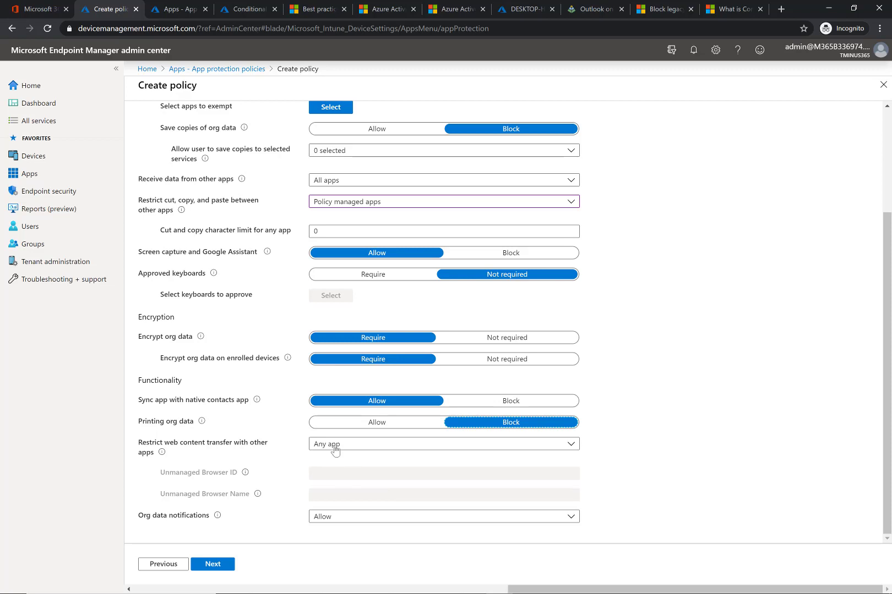
pyautogui.scroll(3, 345, 370)
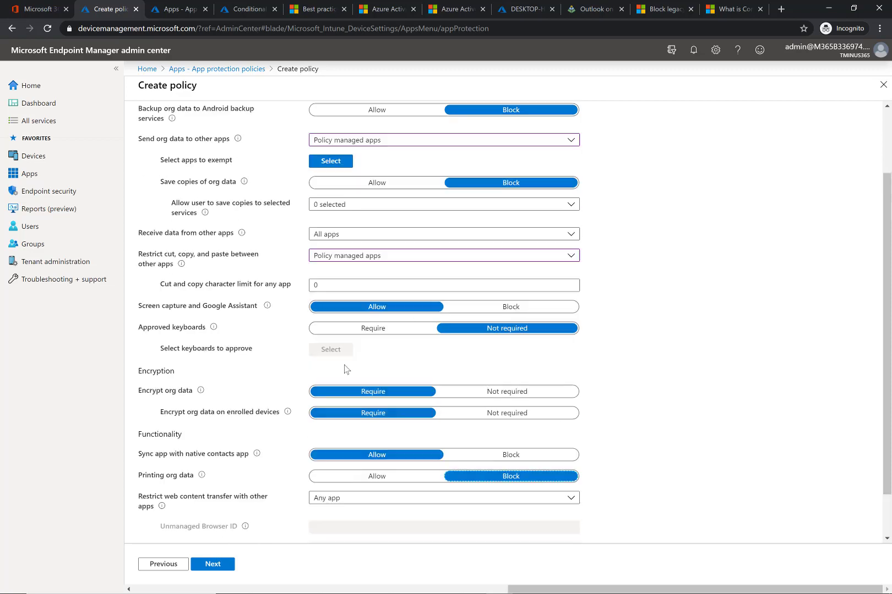
pyautogui.scroll(-3, 346, 370)
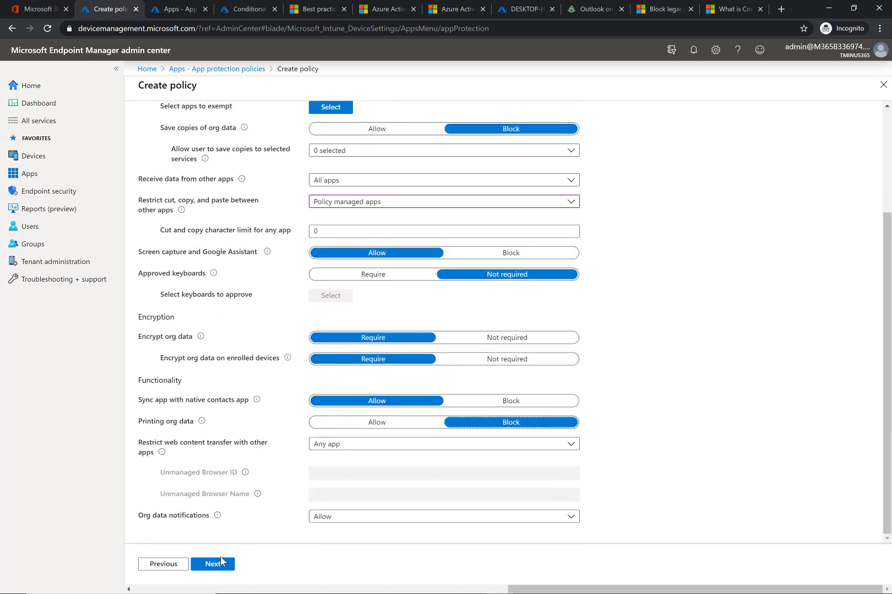
# - Keep the default access requirements and conditional launch settings and continue to the assignments page
pyautogui.click(213, 566)
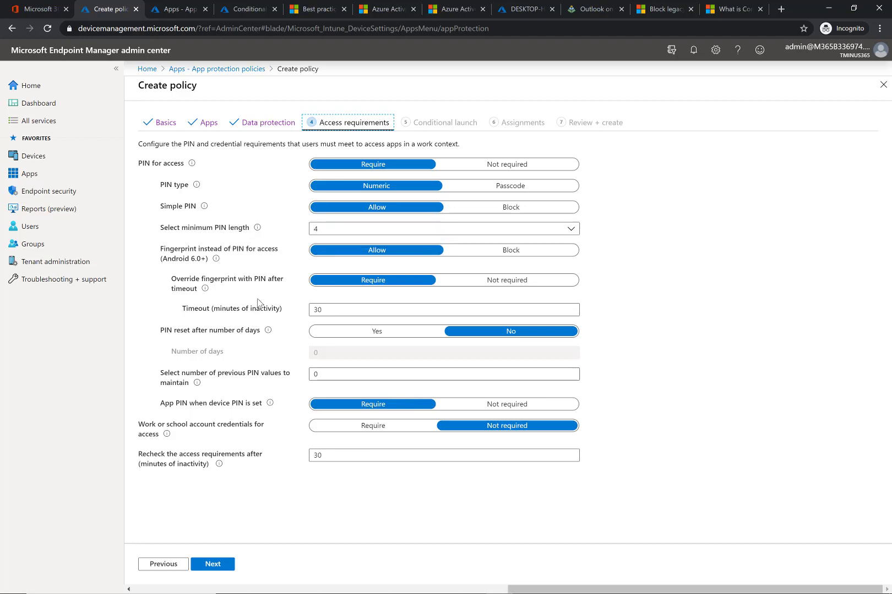
pyautogui.click(226, 564)
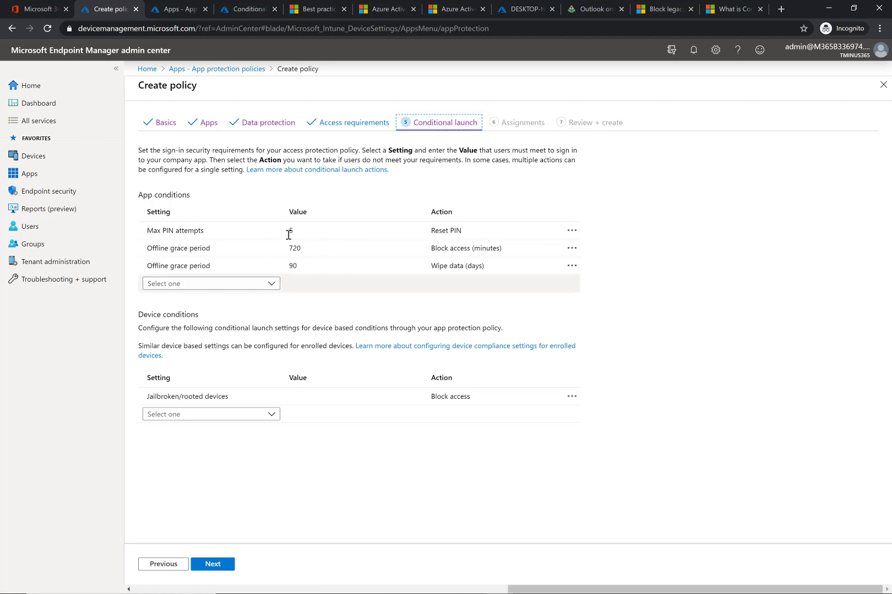
pyautogui.click(276, 266)
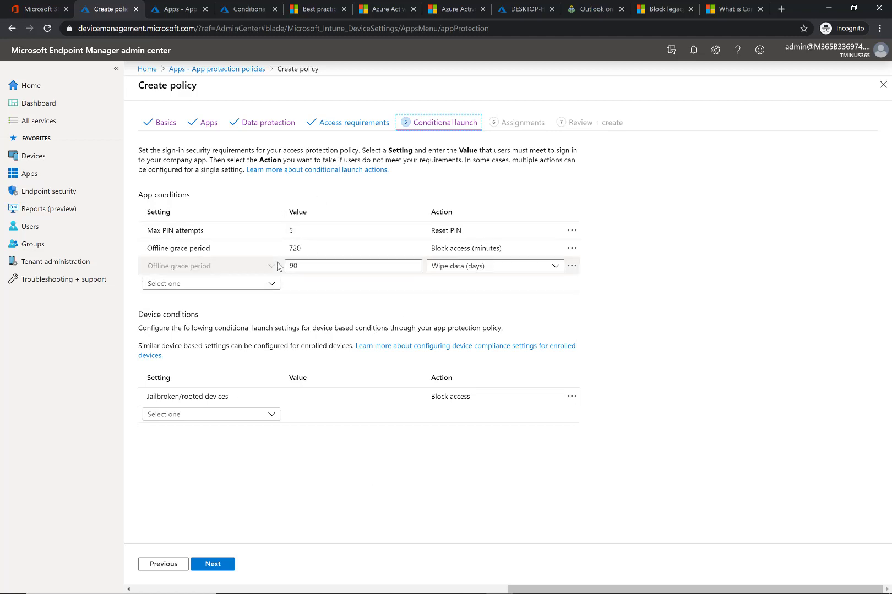
pyautogui.click(331, 309)
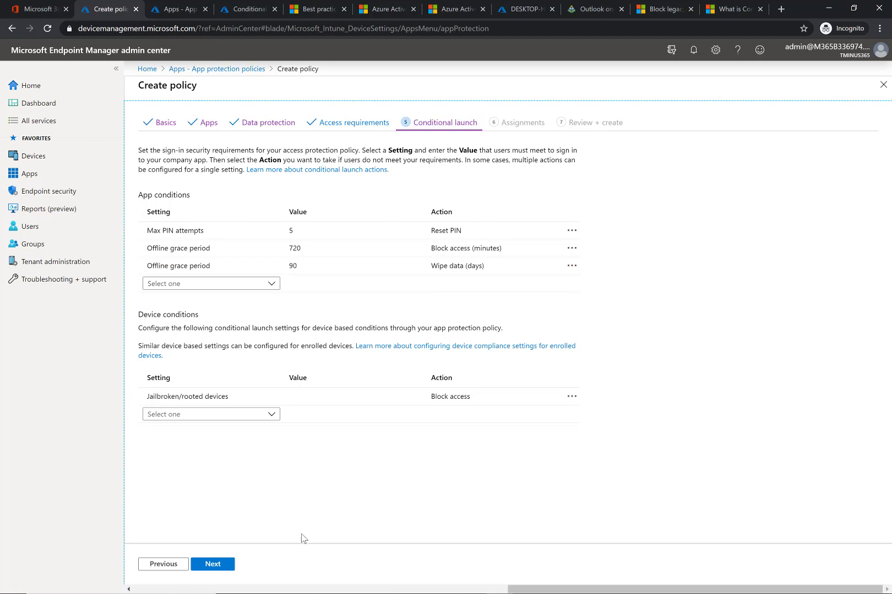
pyautogui.click(214, 571)
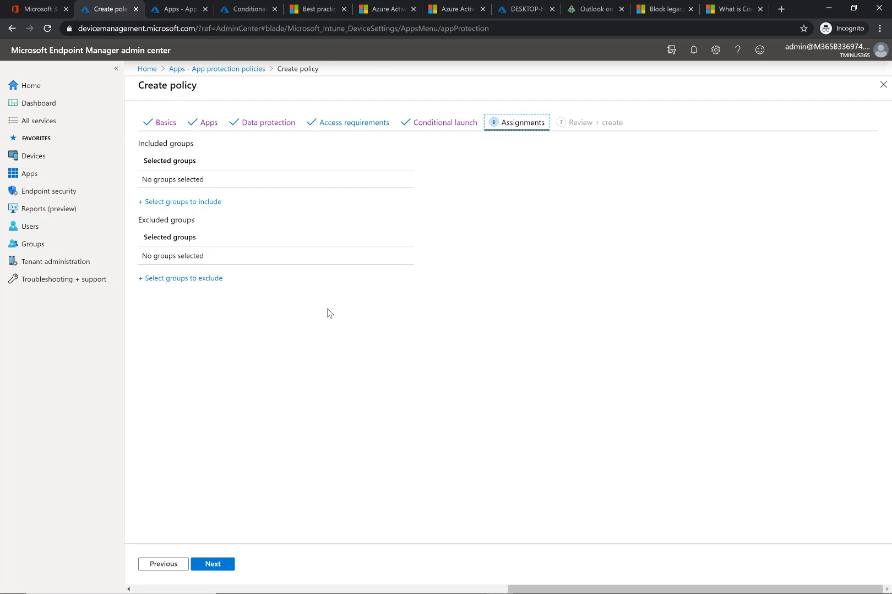
# - Assign the app protection policy to the All Users group and review the policy summary
pyautogui.click(182, 202)
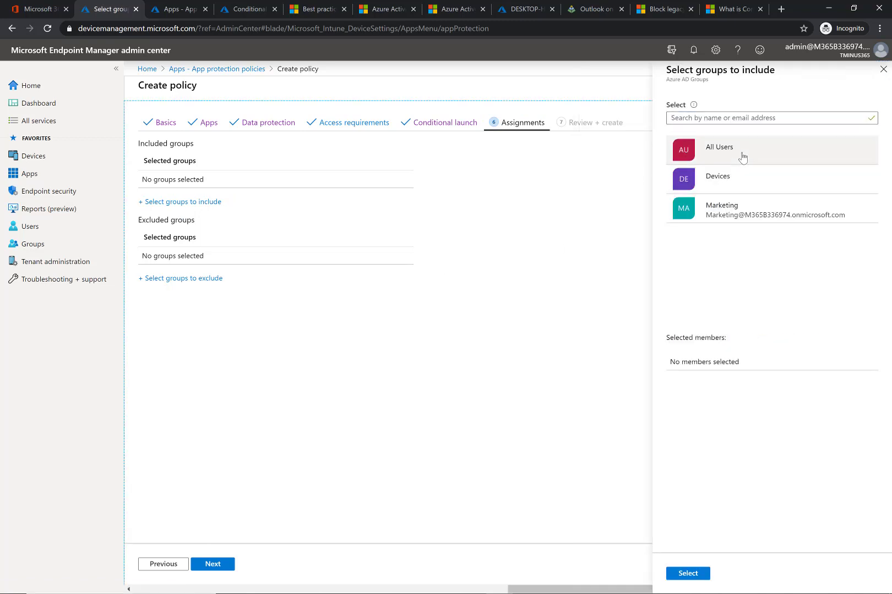
pyautogui.click(742, 158)
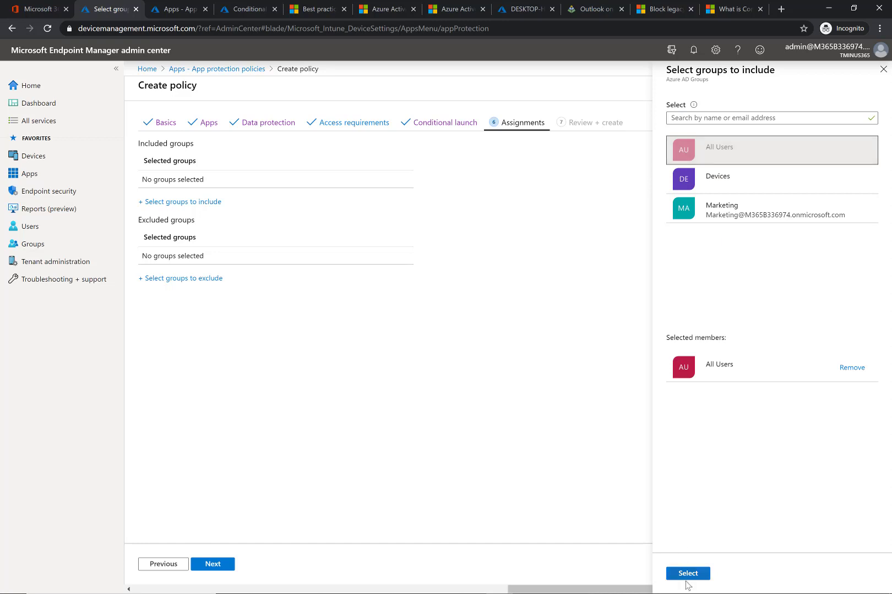
pyautogui.click(685, 578)
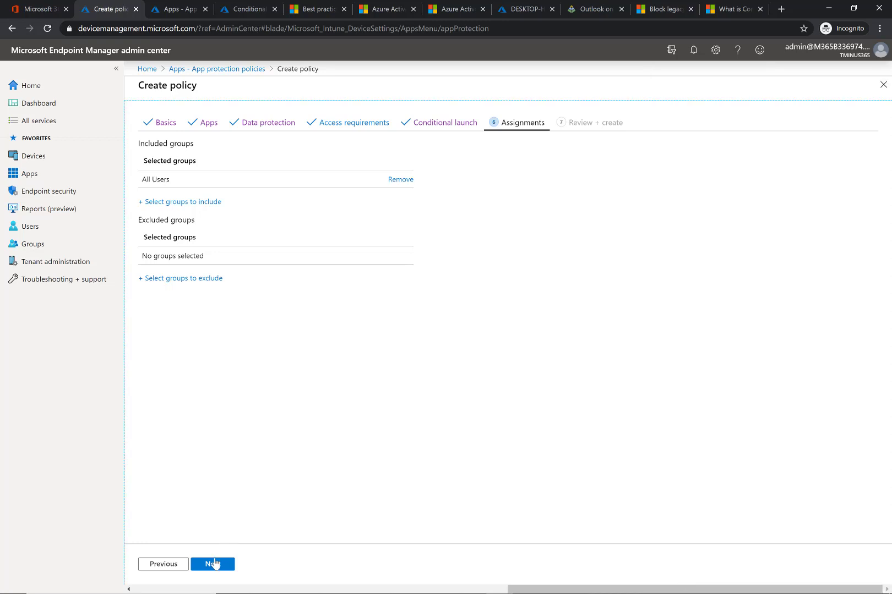
pyautogui.click(213, 565)
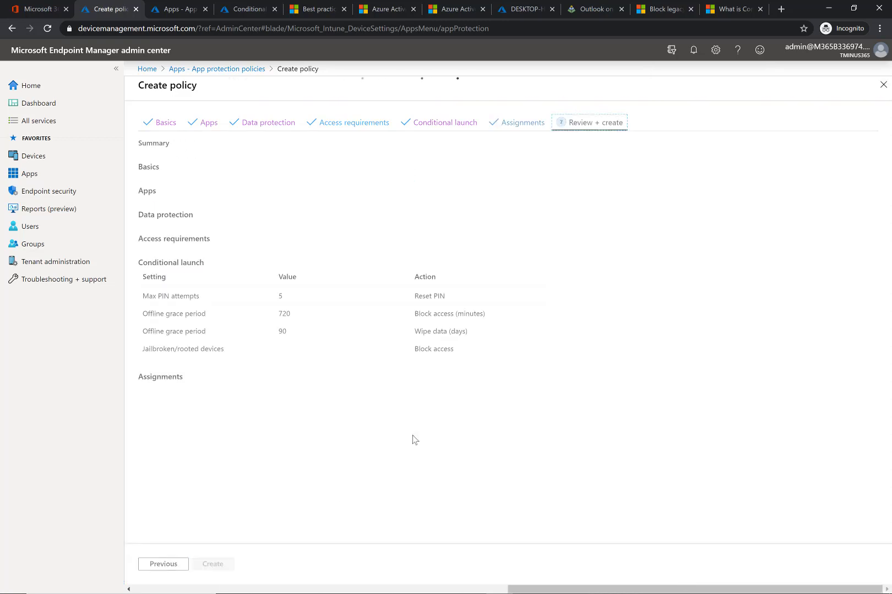
pyautogui.scroll(-6, 278, 425)
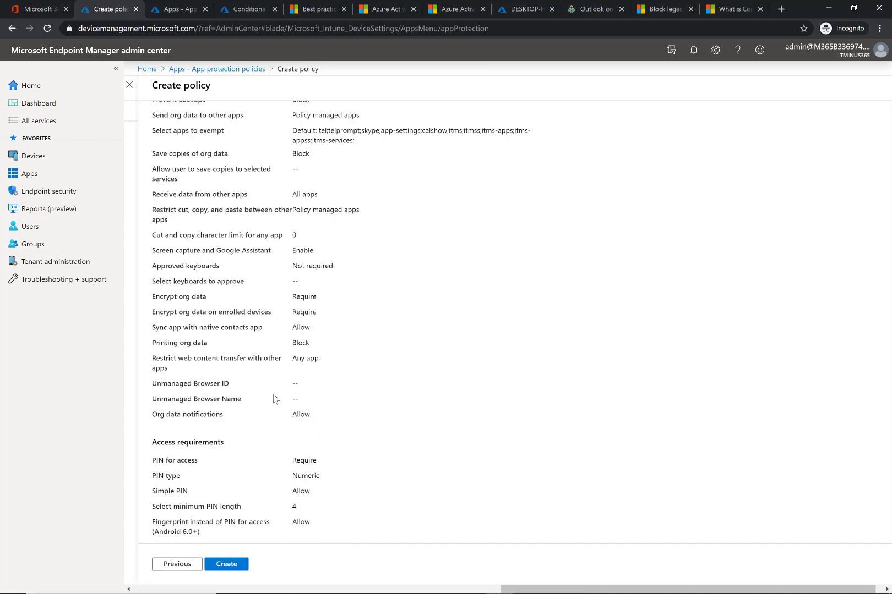
pyautogui.scroll(6, 276, 398)
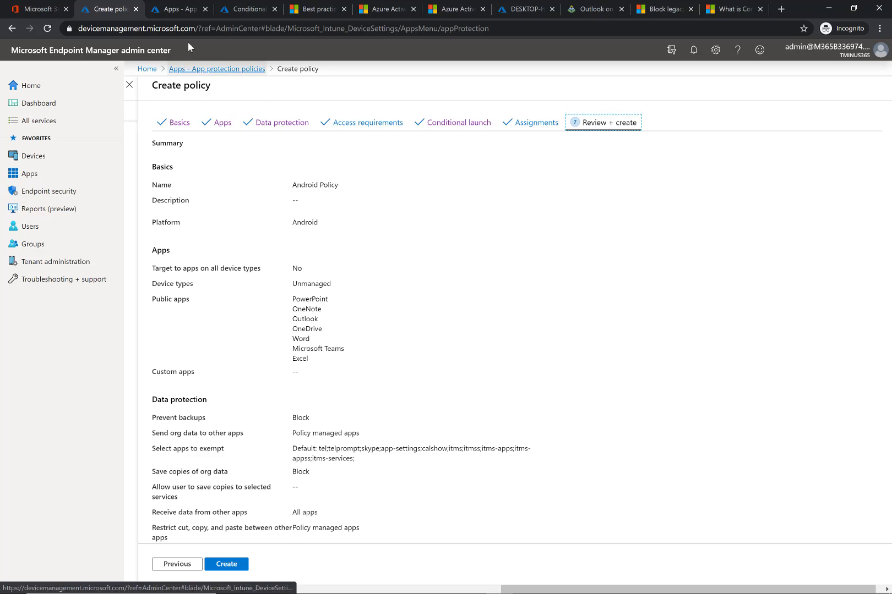
# - Inspect the existing App Protection Policy in Conditional Access: users, cloud apps, device platforms and client apps conditions
pyautogui.click(183, 9)
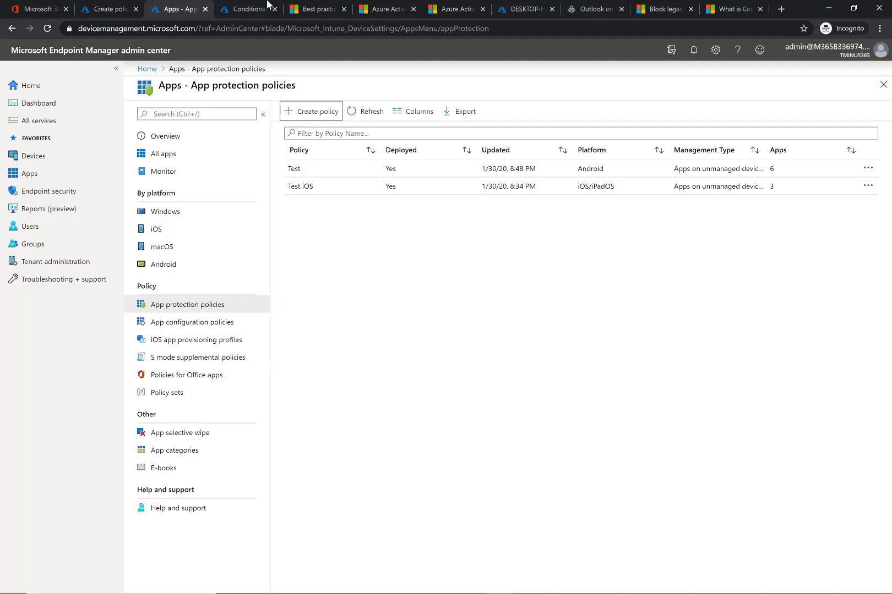
pyautogui.click(248, 8)
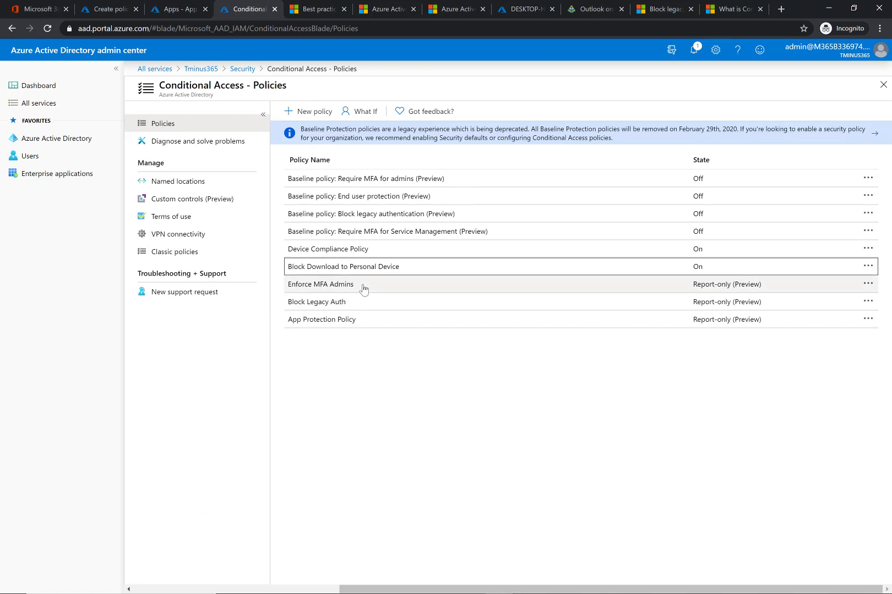
pyautogui.click(335, 319)
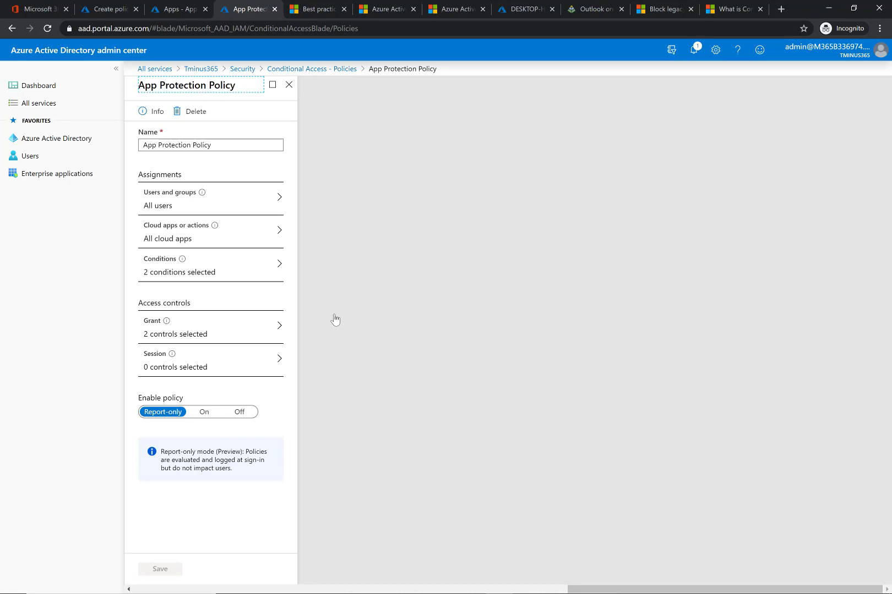
pyautogui.click(246, 197)
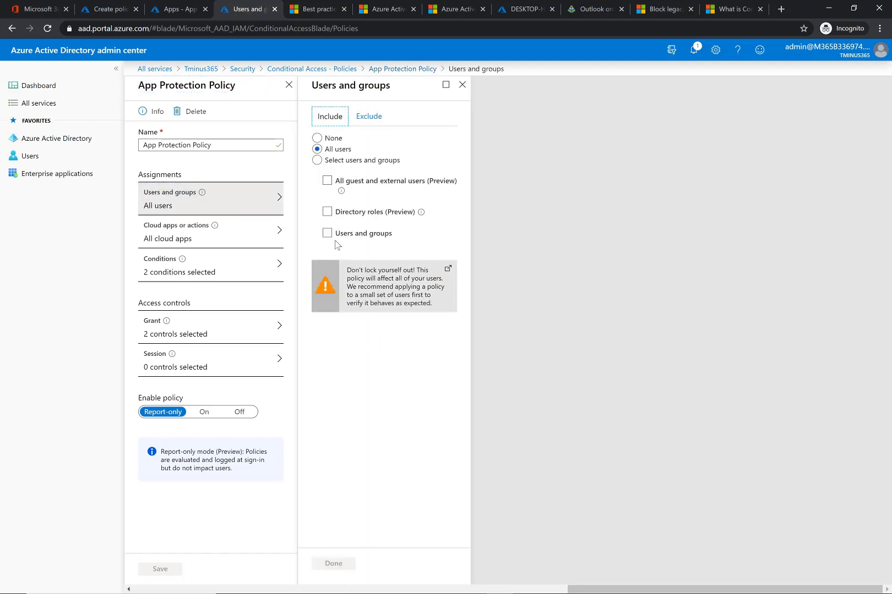
pyautogui.click(249, 232)
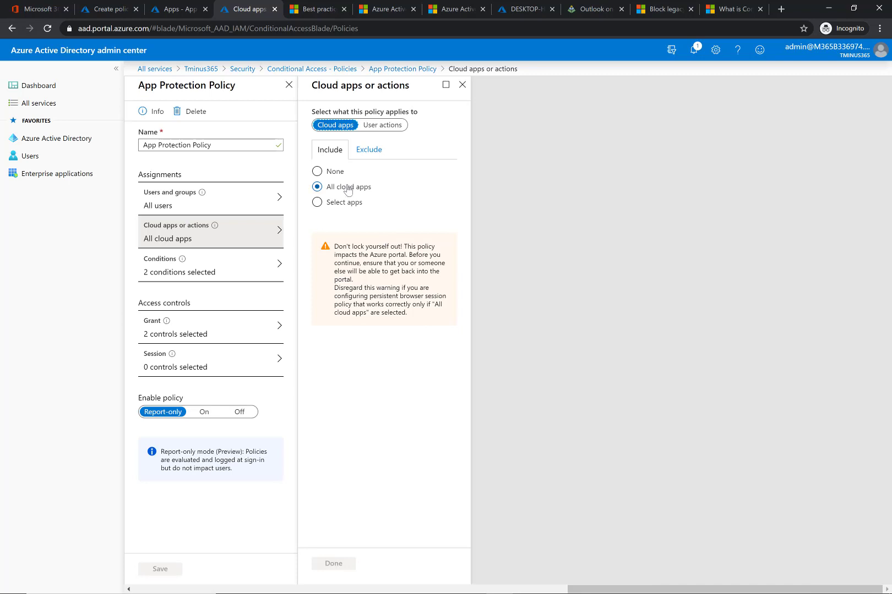
pyautogui.click(255, 250)
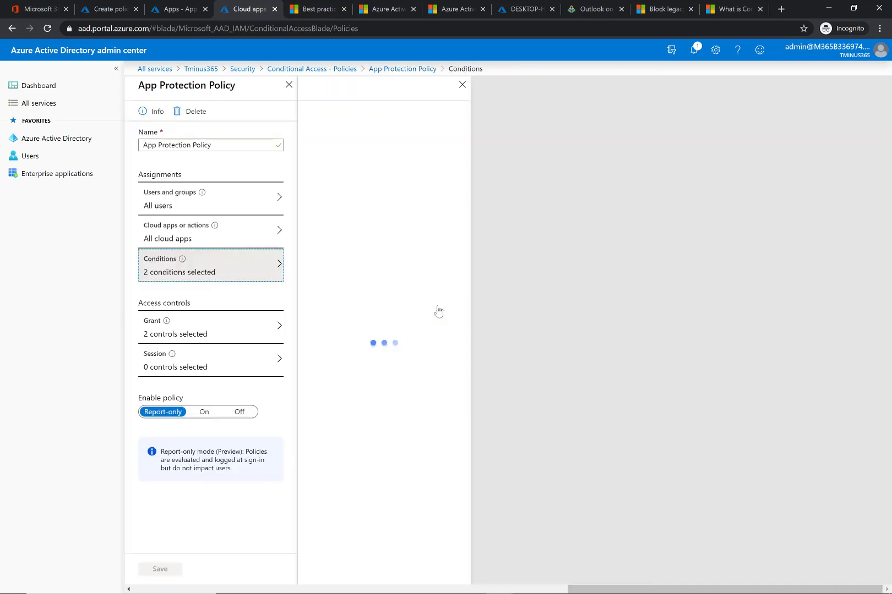
pyautogui.click(397, 138)
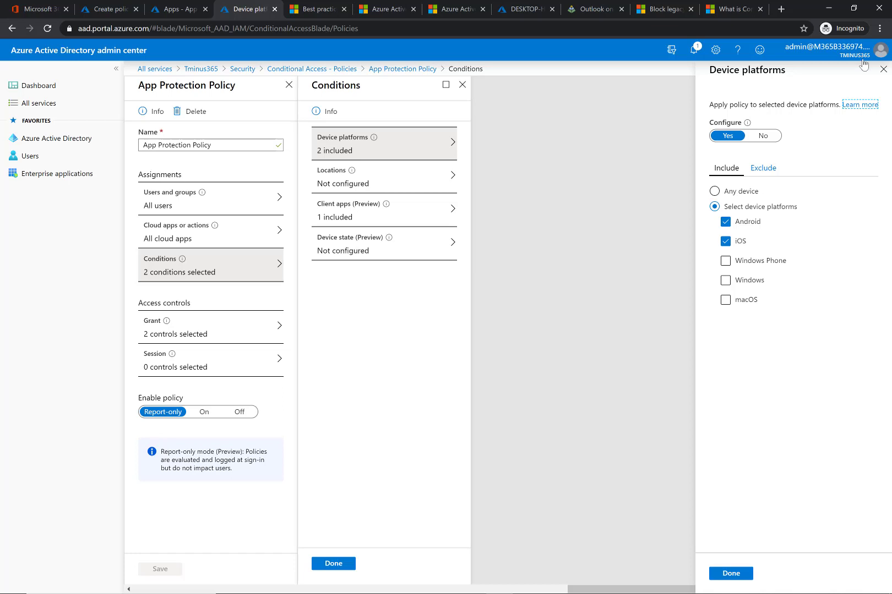
pyautogui.click(883, 69)
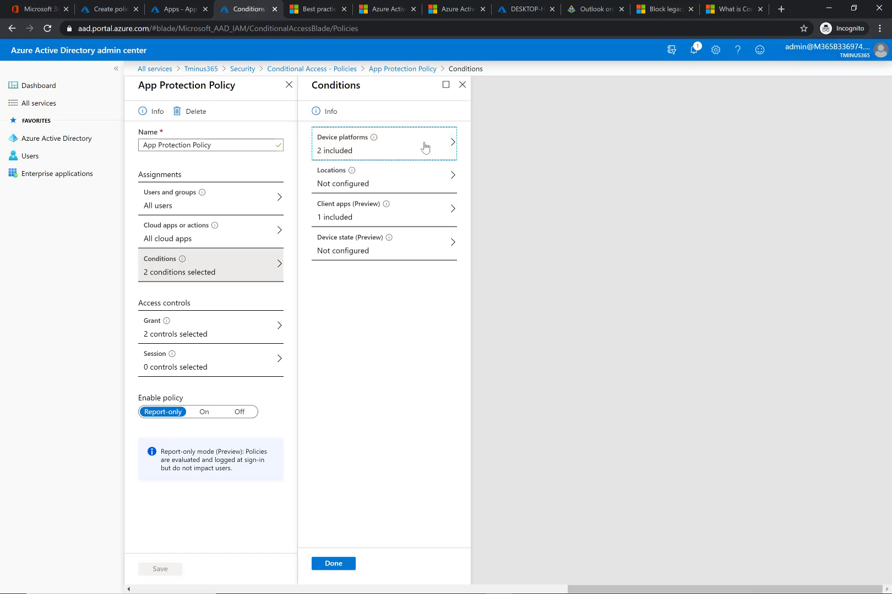
pyautogui.click(406, 223)
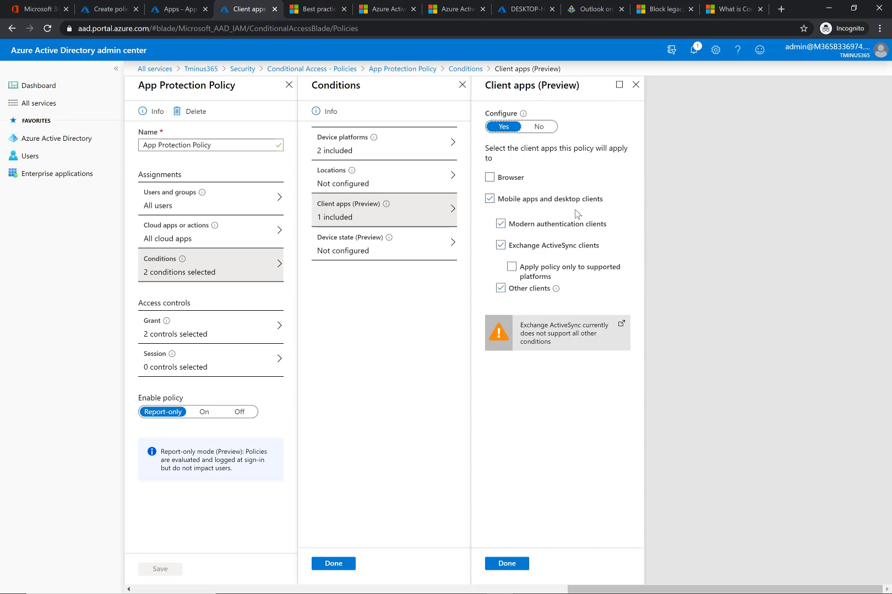
pyautogui.click(636, 84)
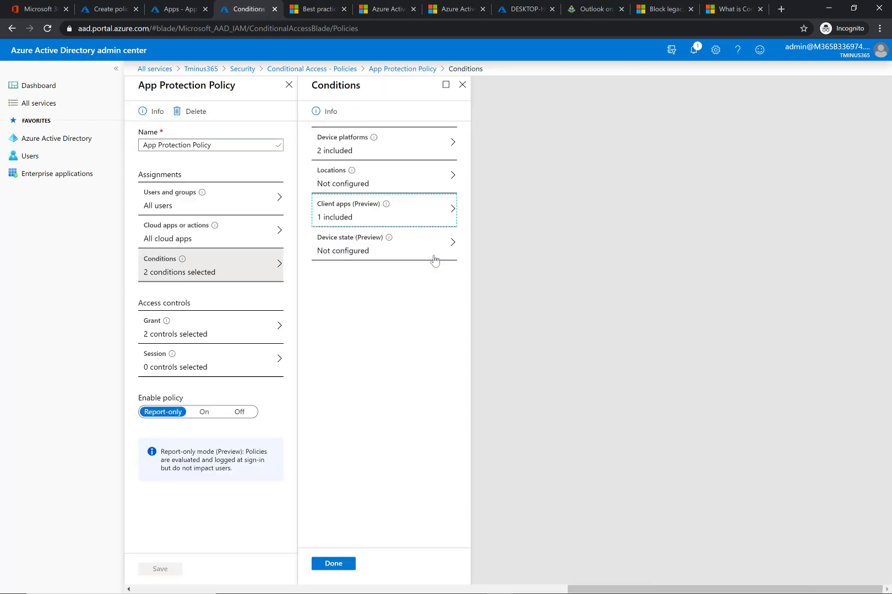
# - Clear the Require approved client app control in the policy's grant settings
pyautogui.click(160, 330)
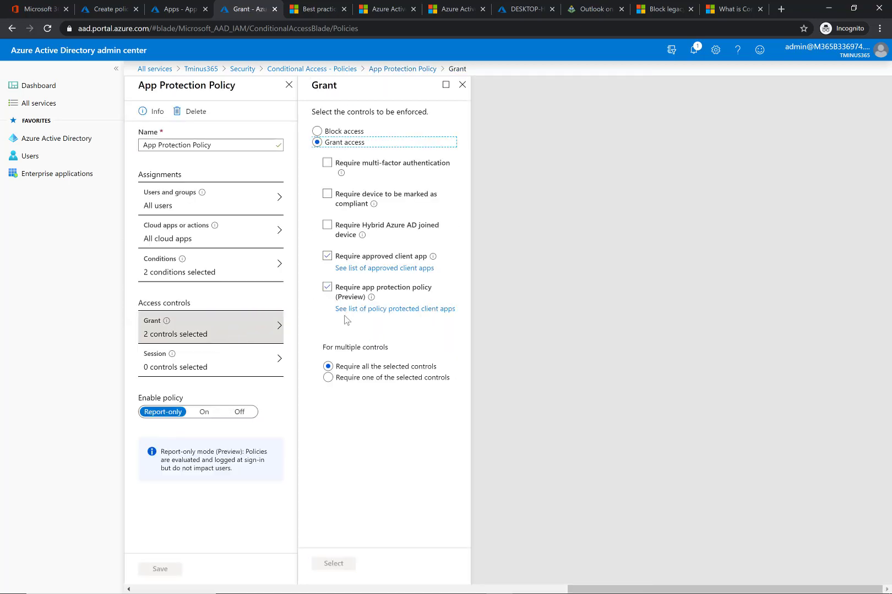
pyautogui.click(328, 256)
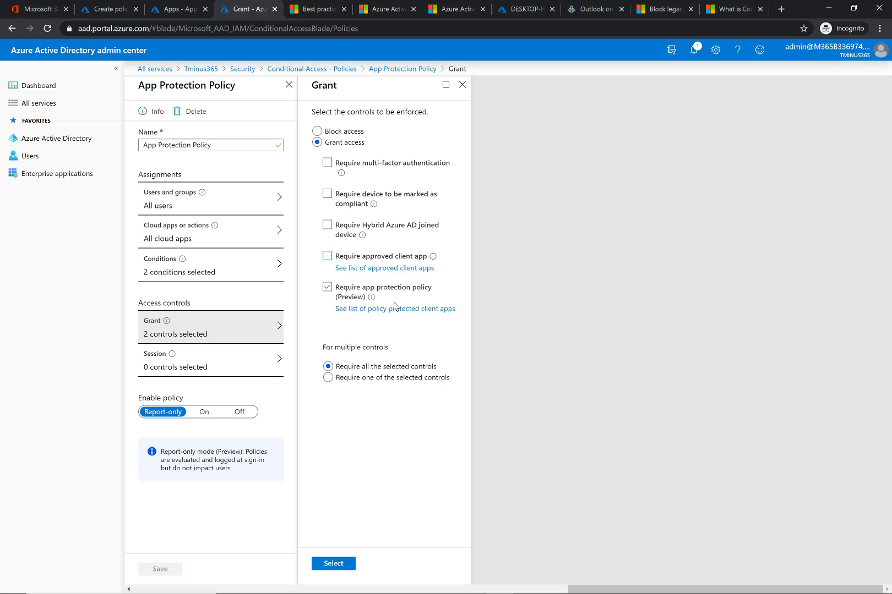
# - Read the documentation lists of policy-protected client apps and approved client apps
pyautogui.click(449, 310)
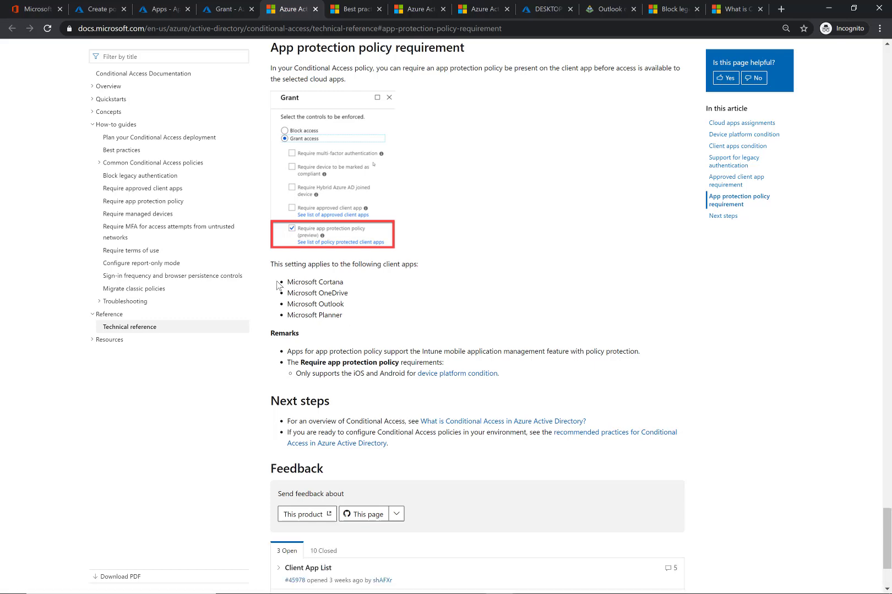
pyautogui.moveTo(277, 284); pyautogui.dragTo(352, 319)
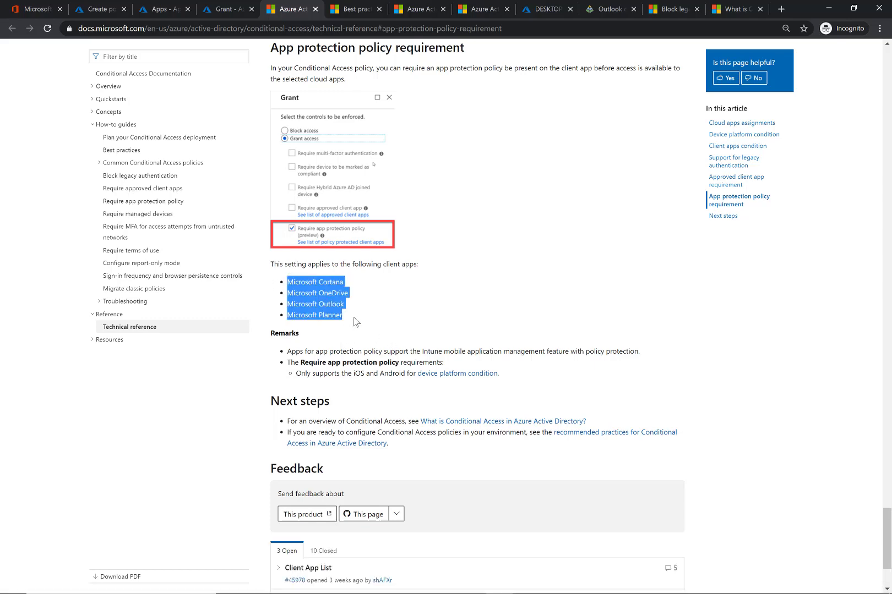
pyautogui.click(321, 311)
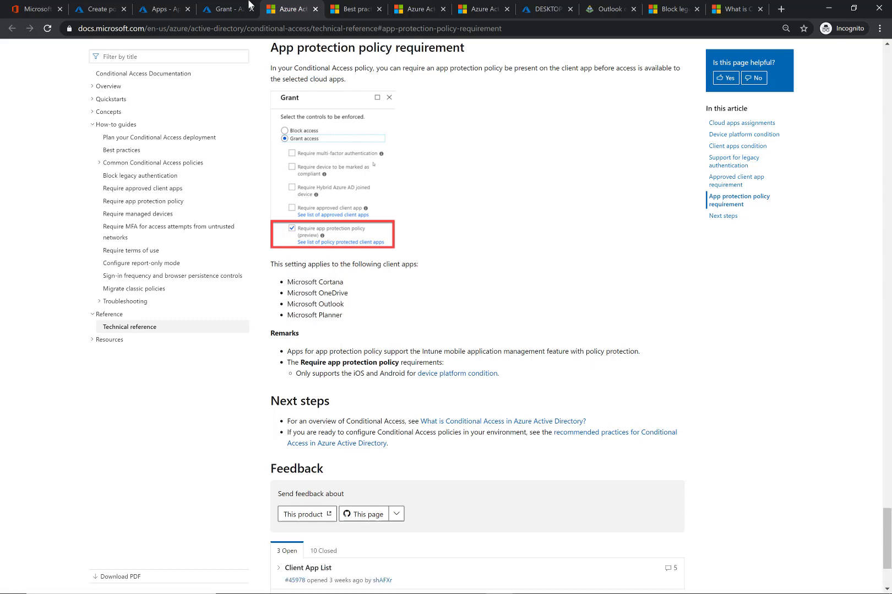
pyautogui.click(223, 7)
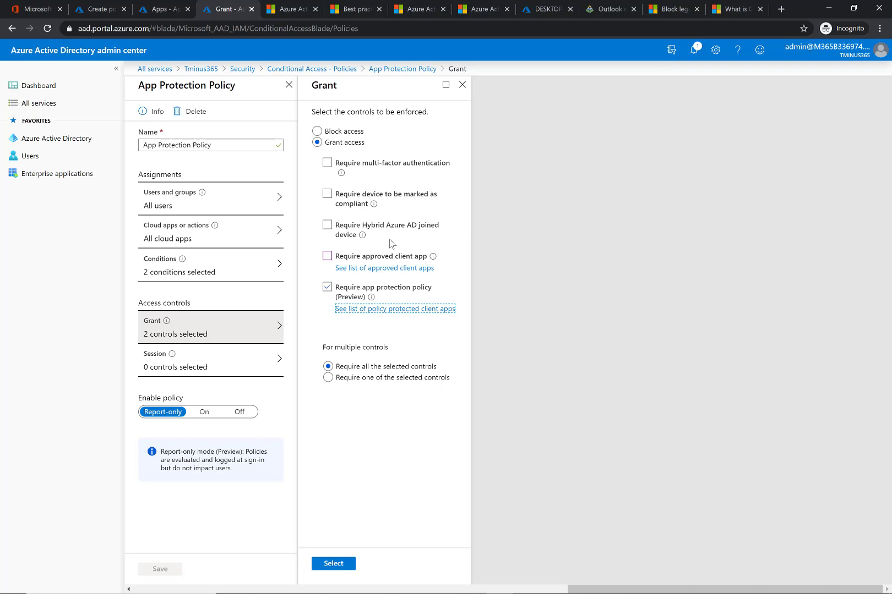
pyautogui.click(380, 268)
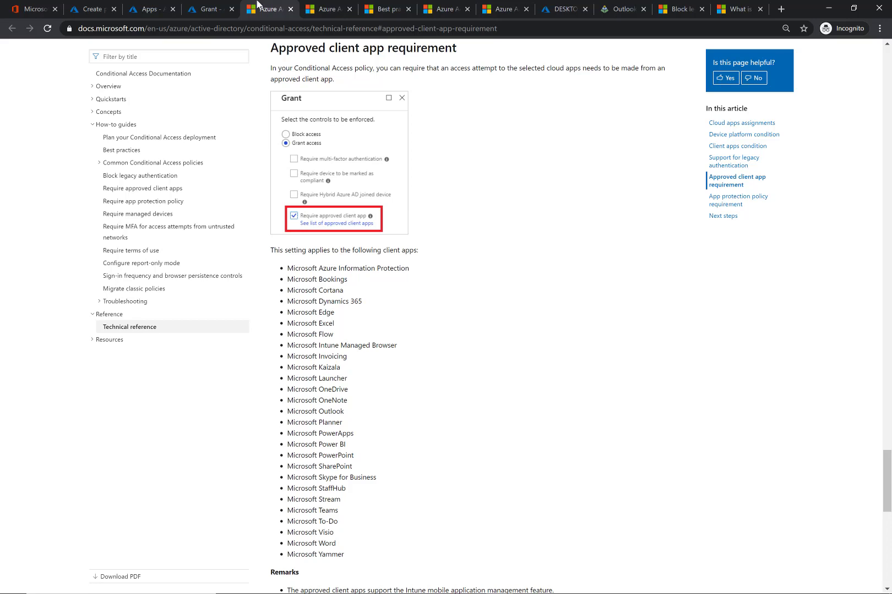
pyautogui.click(209, 8)
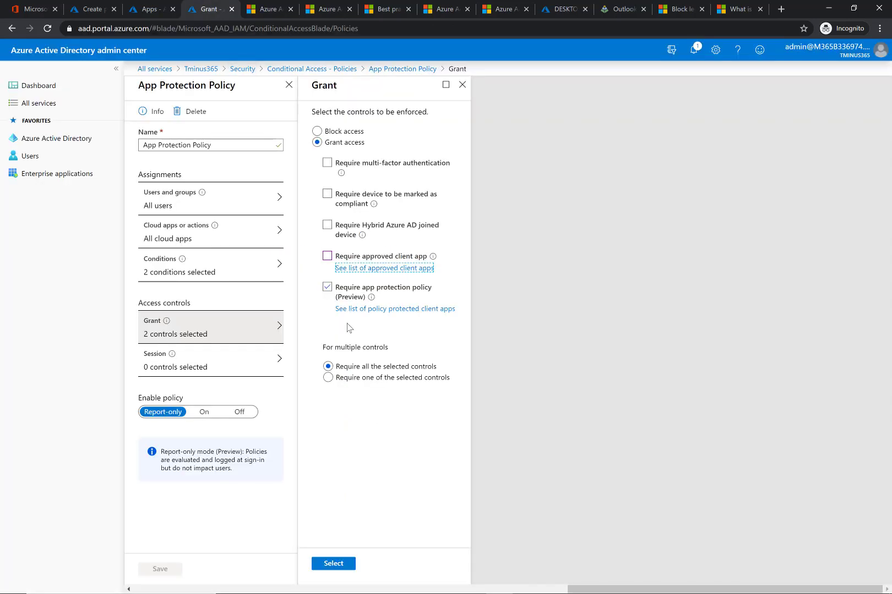
# - Confirm the grant controls and save the App Protection Policy
pyautogui.click(320, 572)
pyautogui.click(321, 565)
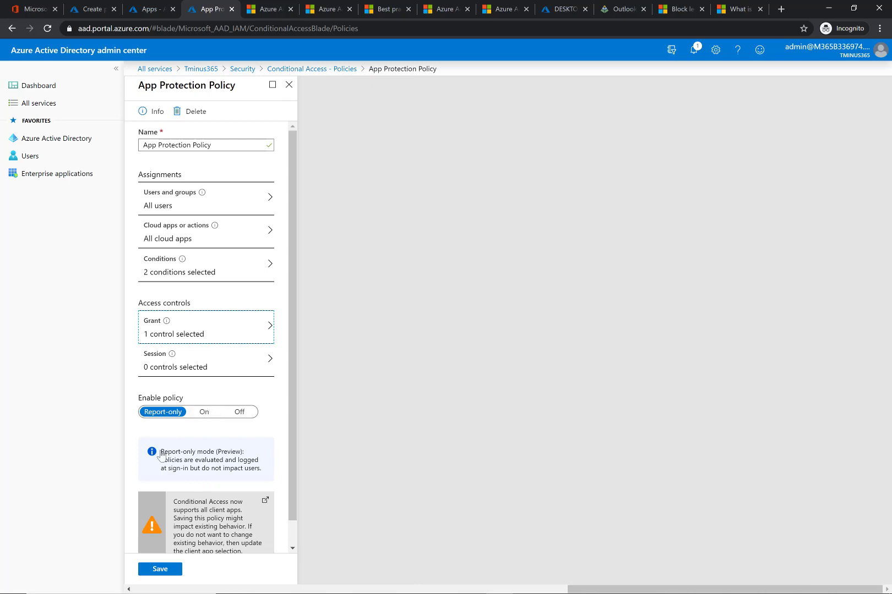
pyautogui.click(156, 570)
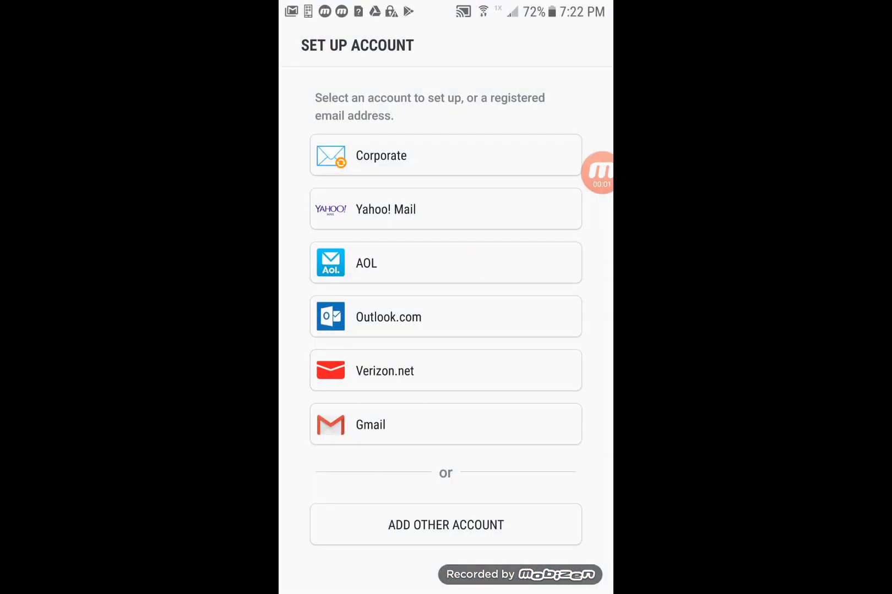
# - On the Android phone, add a Corporate email account by entering the user's e-mail address and account password, then sign in
pyautogui.click(381, 155)
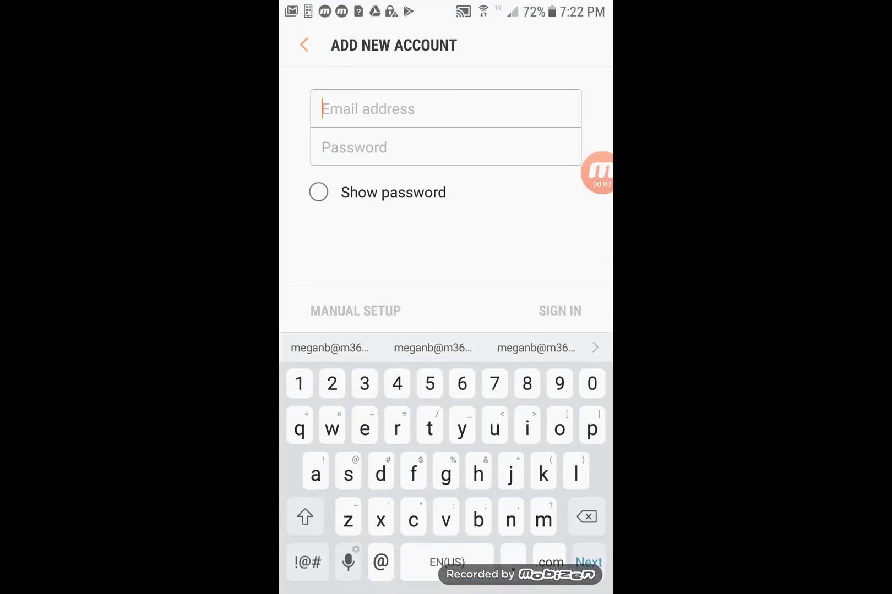
pyautogui.click(307, 562)
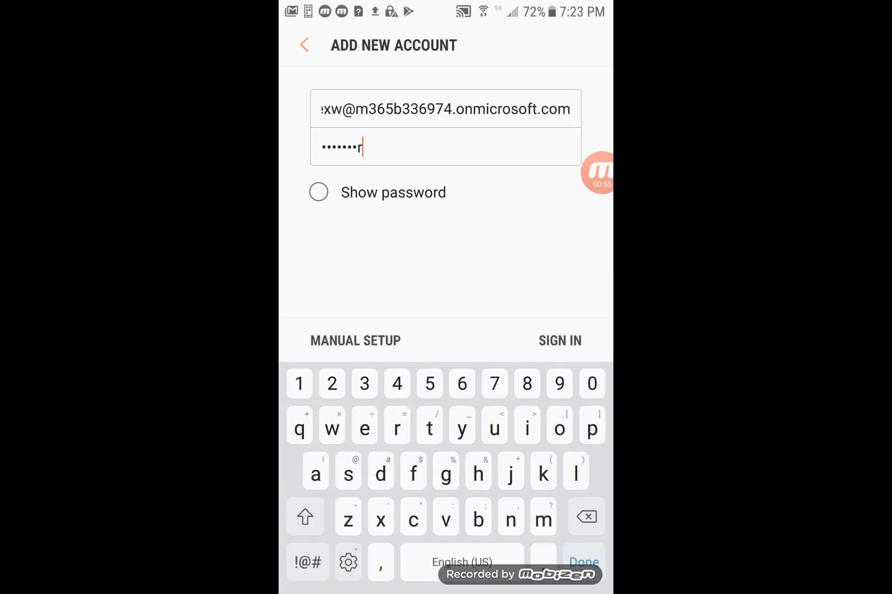
pyautogui.click(559, 341)
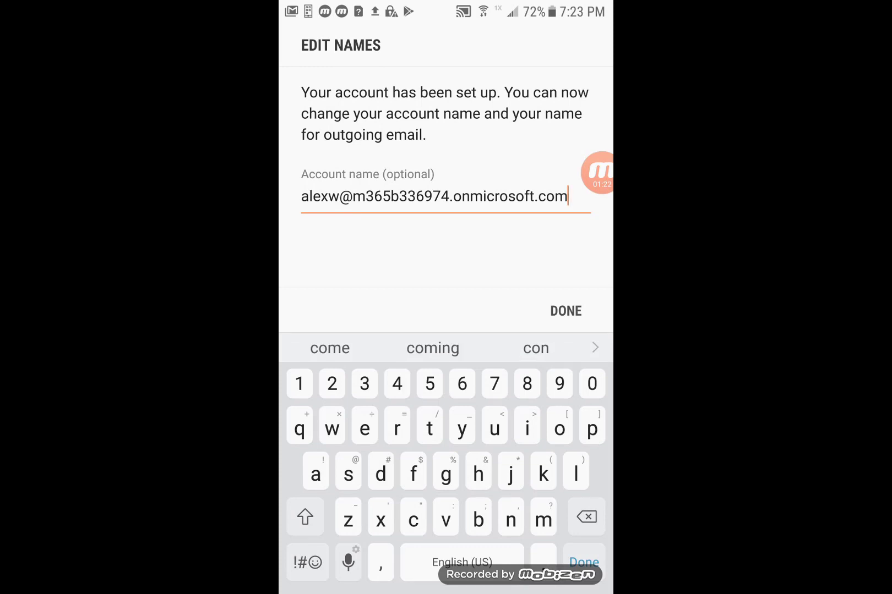
# - Open the IT notice email about using Outlook and follow its link to the Microsoft Outlook page on Google Play
pyautogui.click(566, 311)
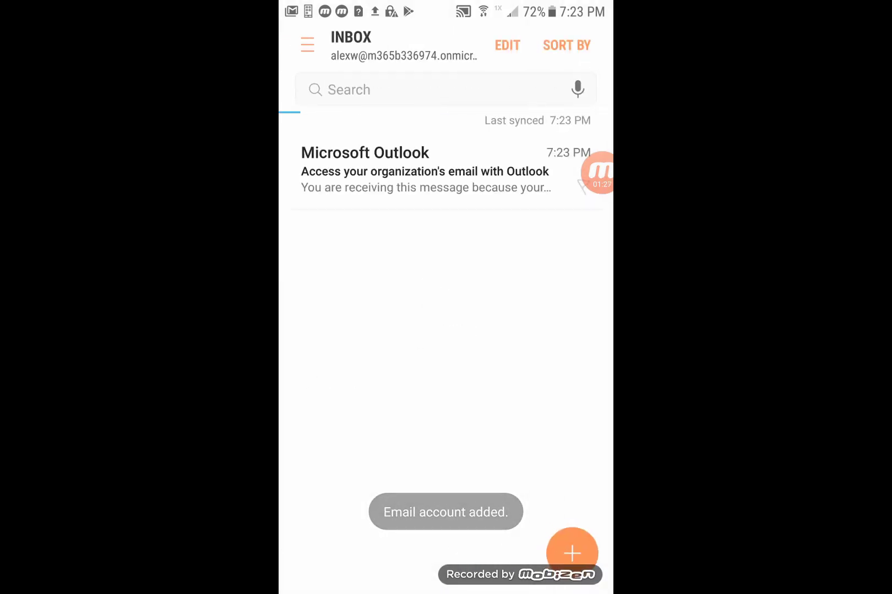
pyautogui.click(494, 179)
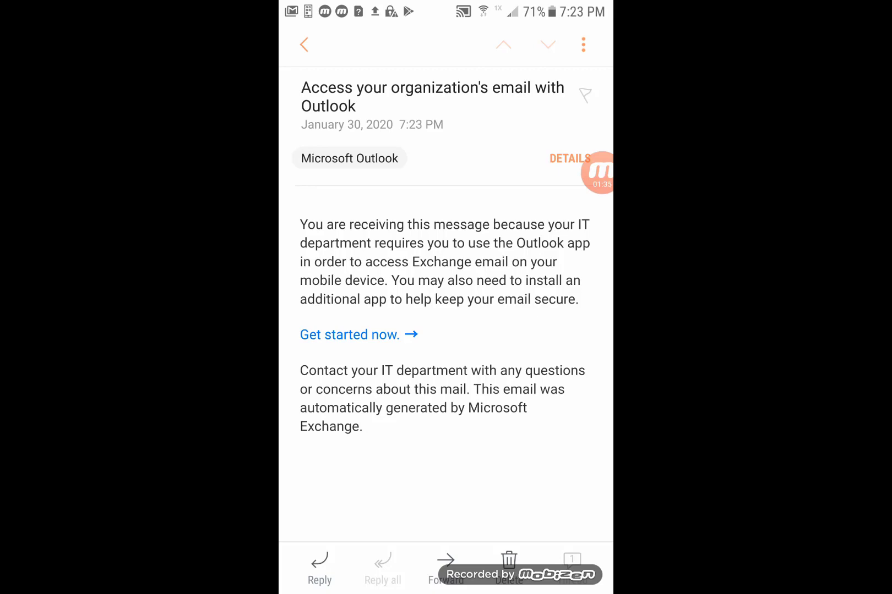
pyautogui.click(350, 335)
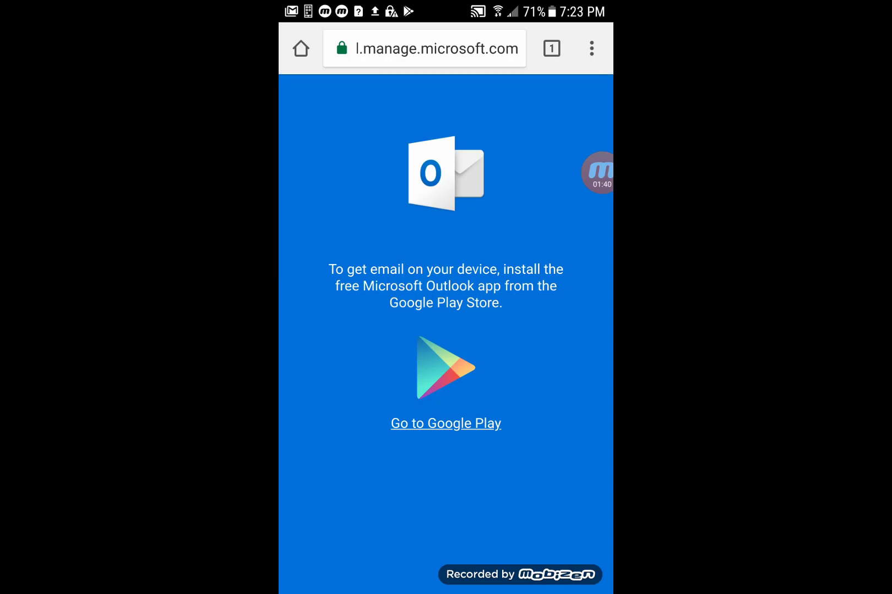
pyautogui.click(446, 424)
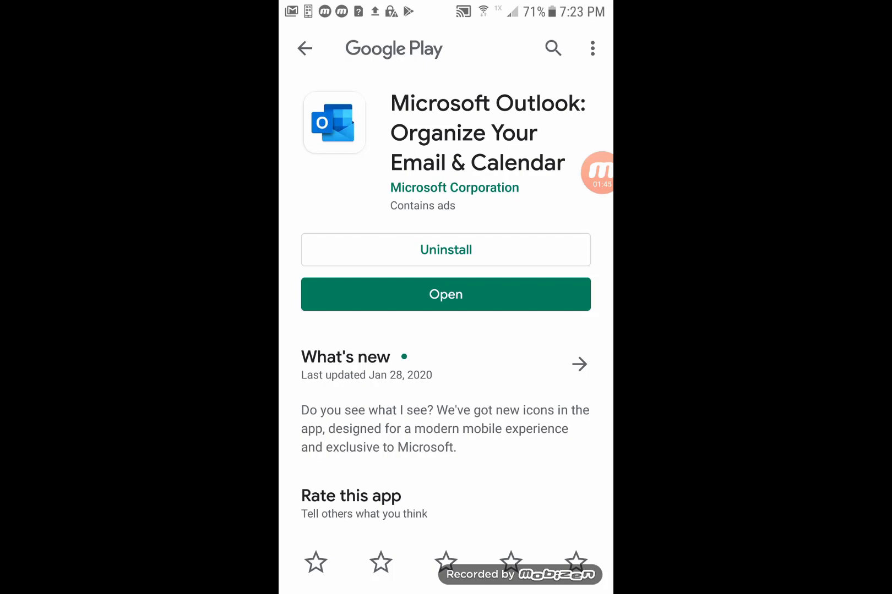
# - Launch the installed Microsoft Outlook app, skip adding other accounts, and acknowledge the organization data-protection prompts
pyautogui.click(446, 294)
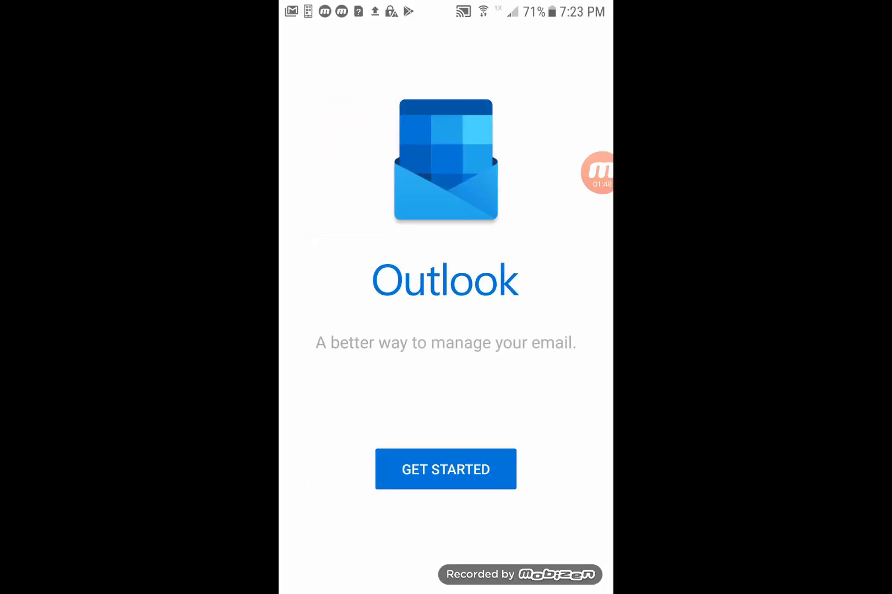
pyautogui.click(446, 469)
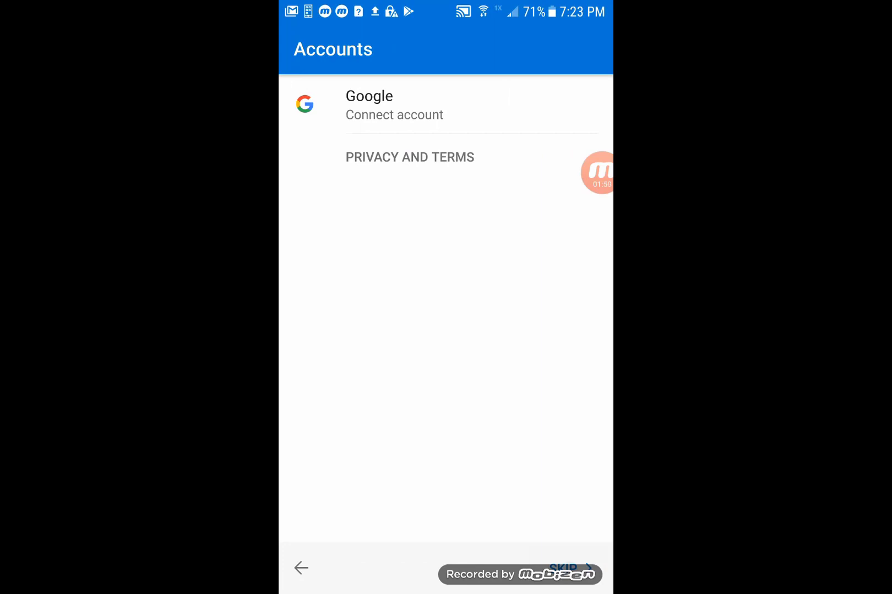
pyautogui.click(571, 568)
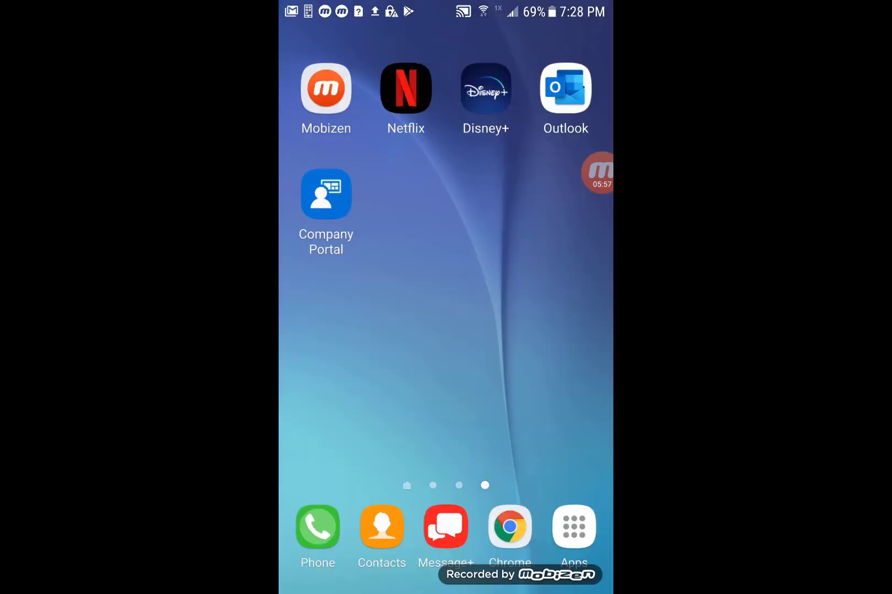
pyautogui.click(565, 88)
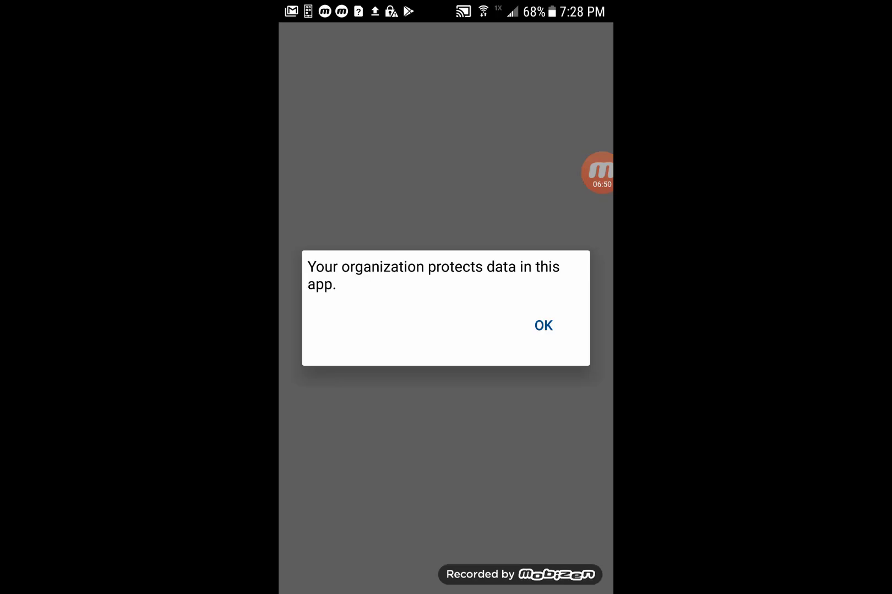
pyautogui.click(543, 325)
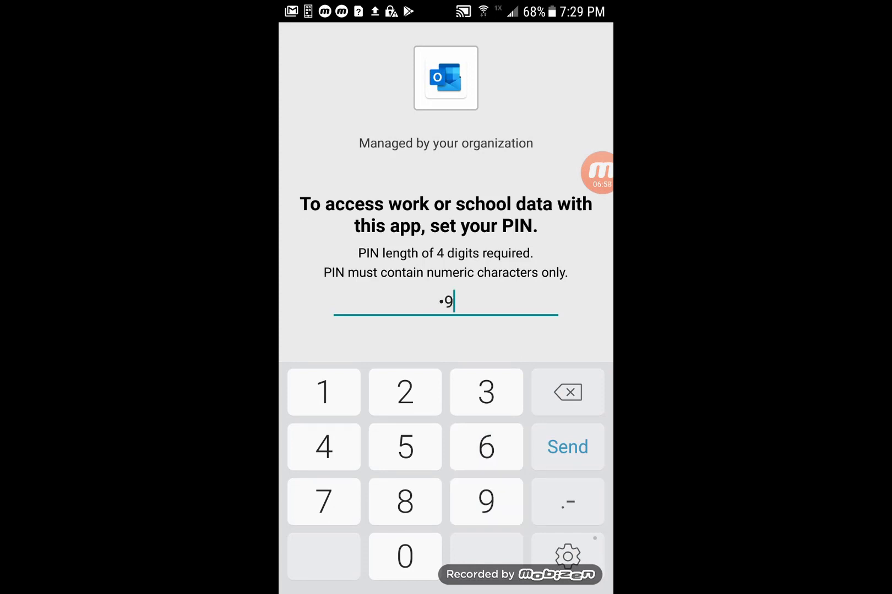
# - Set a 4-digit app PIN for work data in Outlook and confirm it
pyautogui.press('Return')
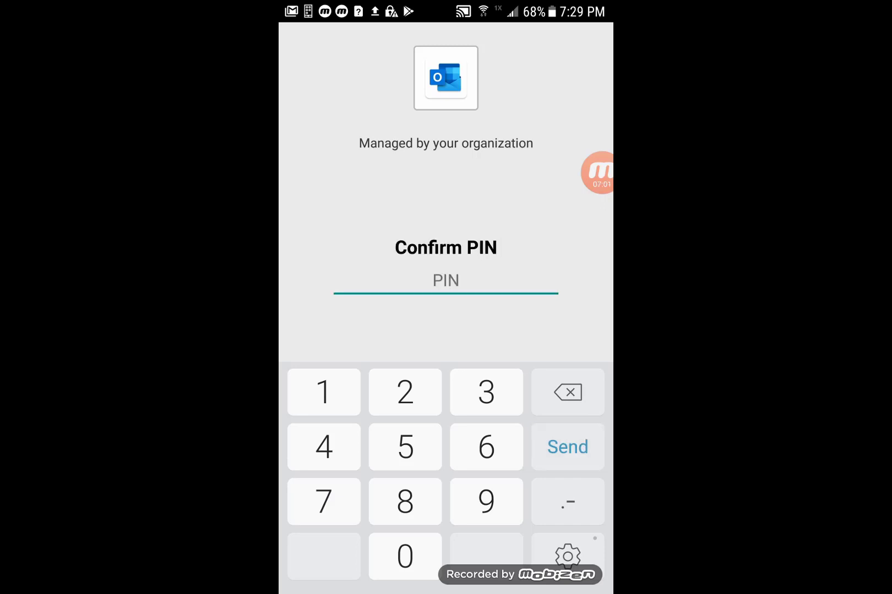
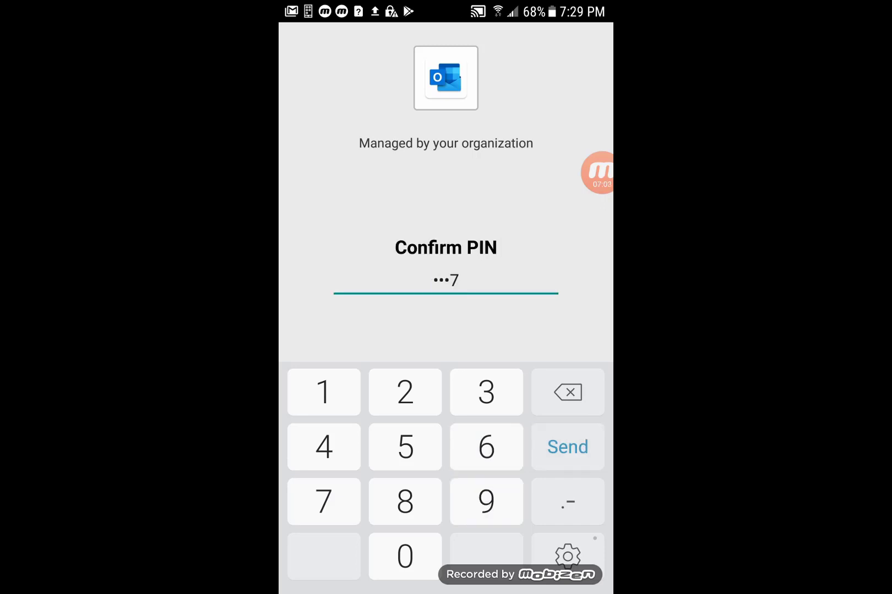
pyautogui.press('Return')
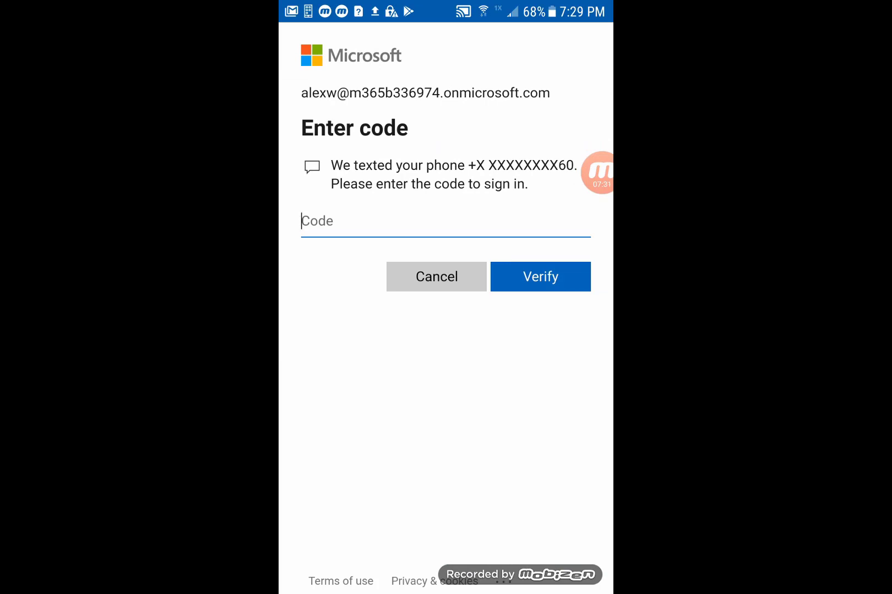
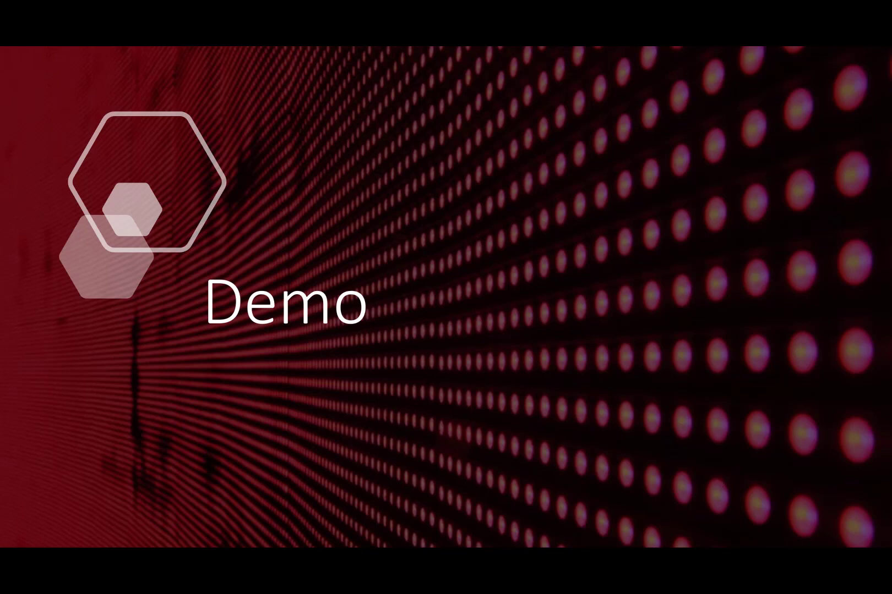
# - Enter the sign-in verification code texted to the phone
pyautogui.click(699, 302)
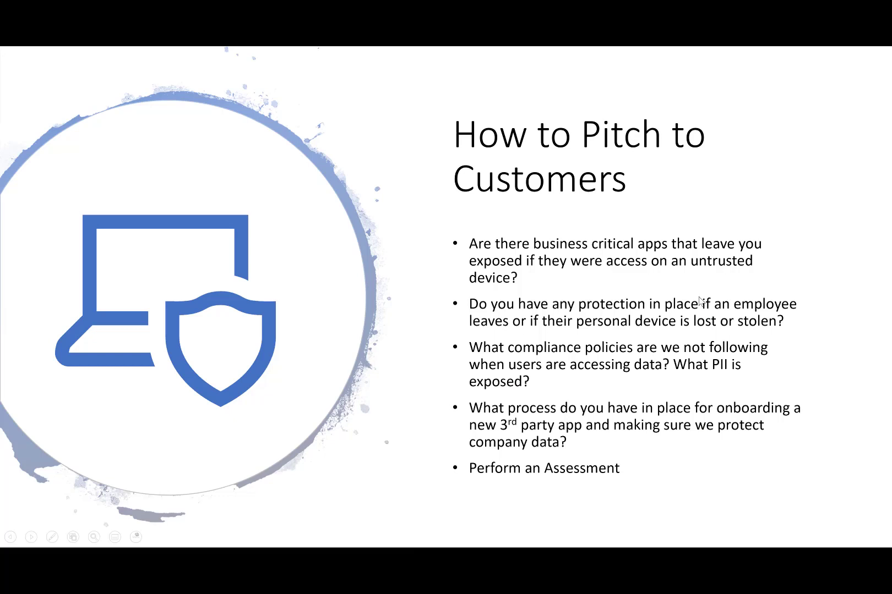